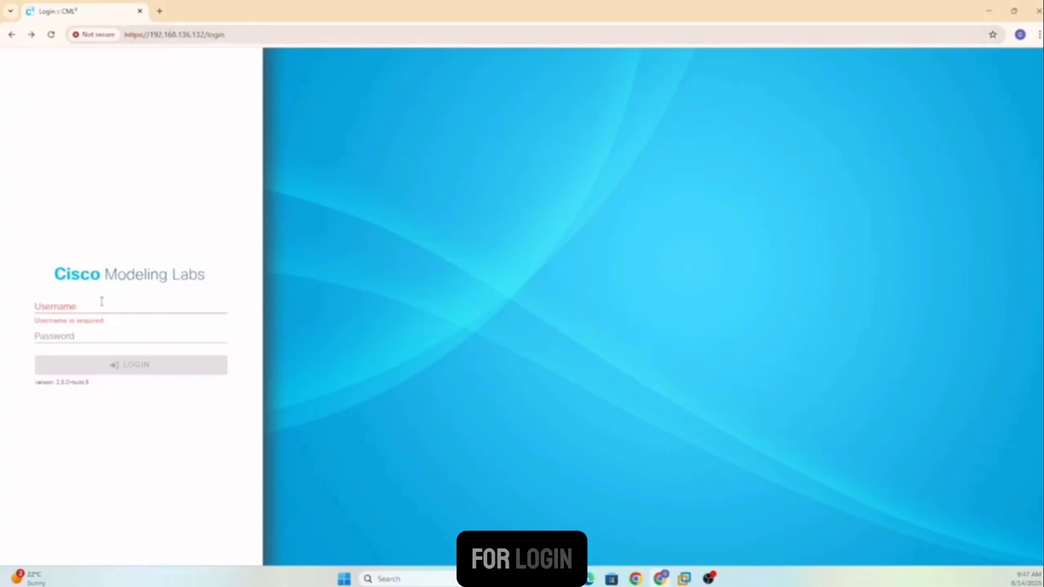
Log in to Cisco Modeling Labs as admin, re-entering the password after the first attempt fails.
left_click(100, 307)
left_click(107, 330)
left_click(97, 340)
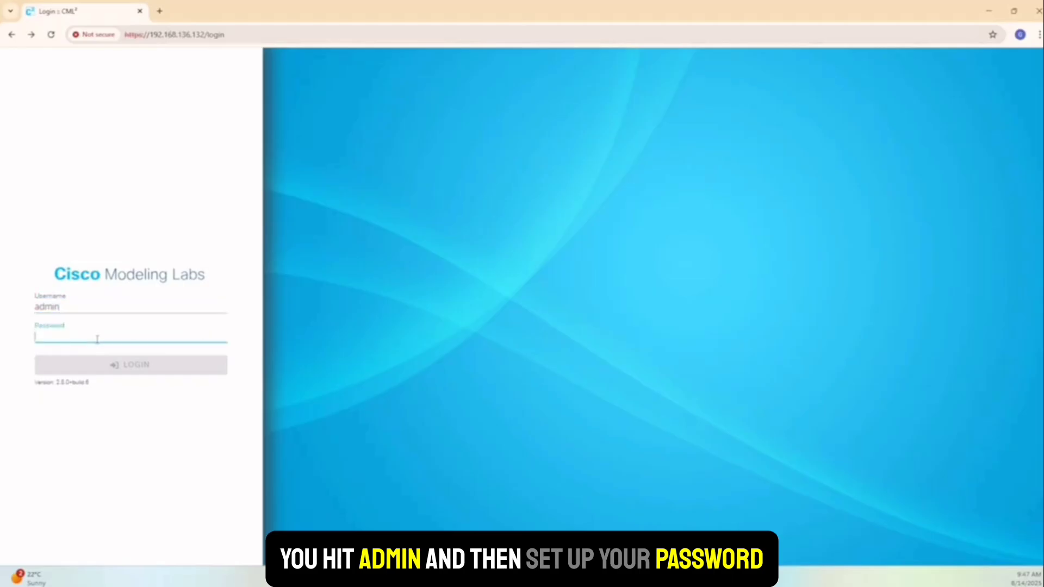
type("********")
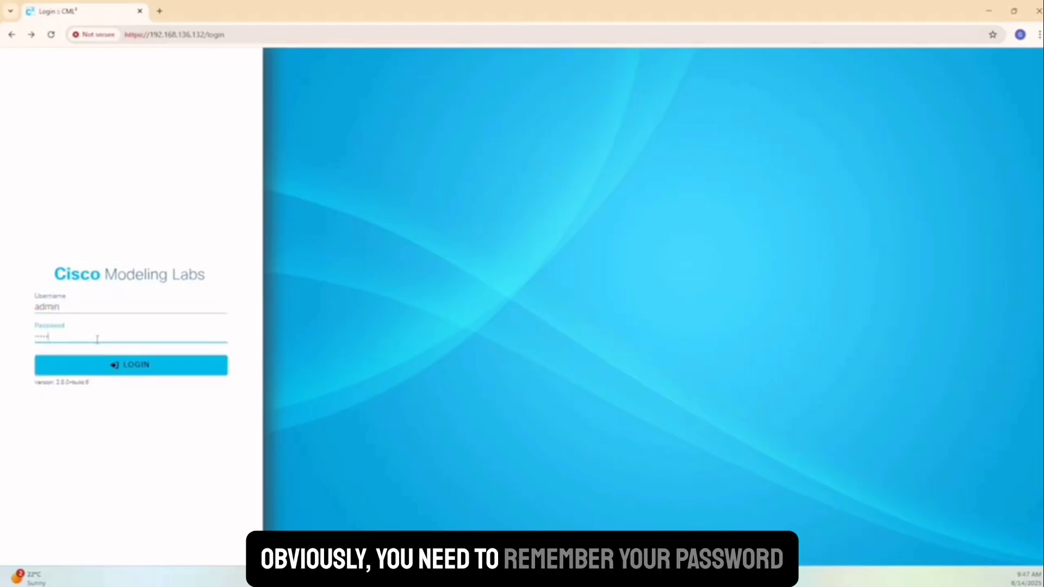
key("Return")
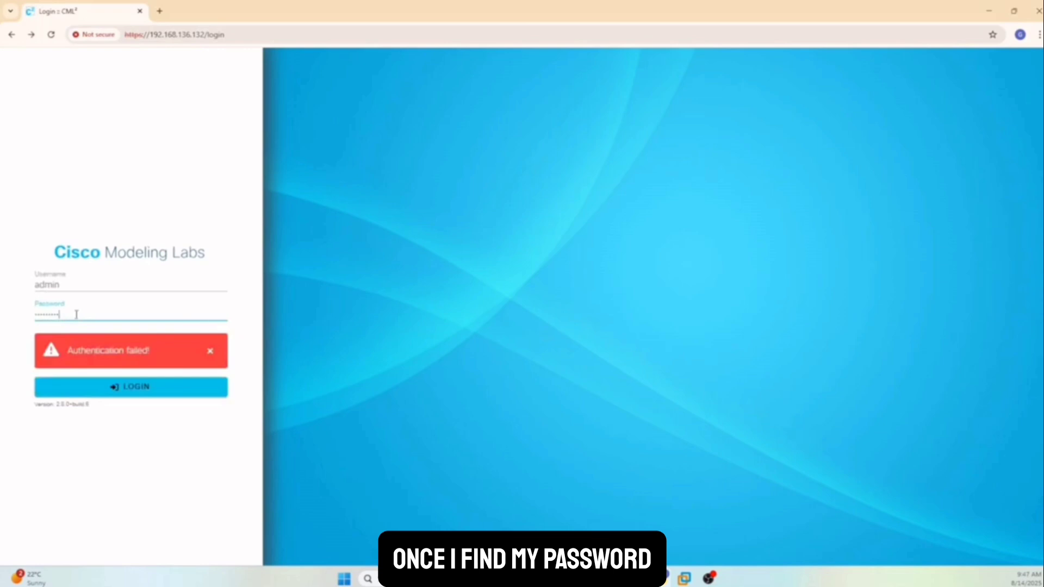
type("***")
key("Return")
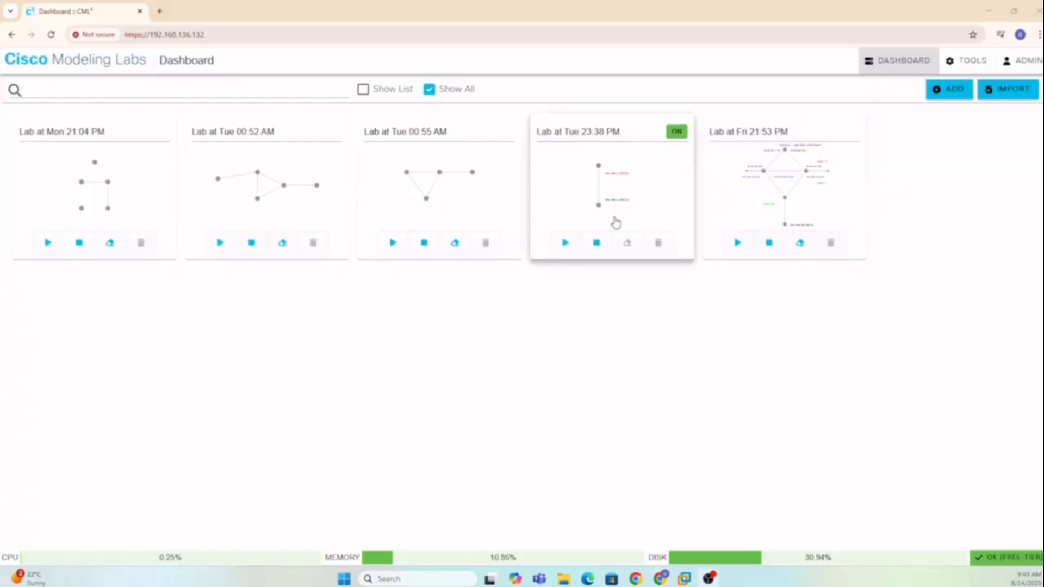
Stop the Tue 23:38 lab and show the dashboard as a list to confirm every lab is OFF.
left_click(596, 242)
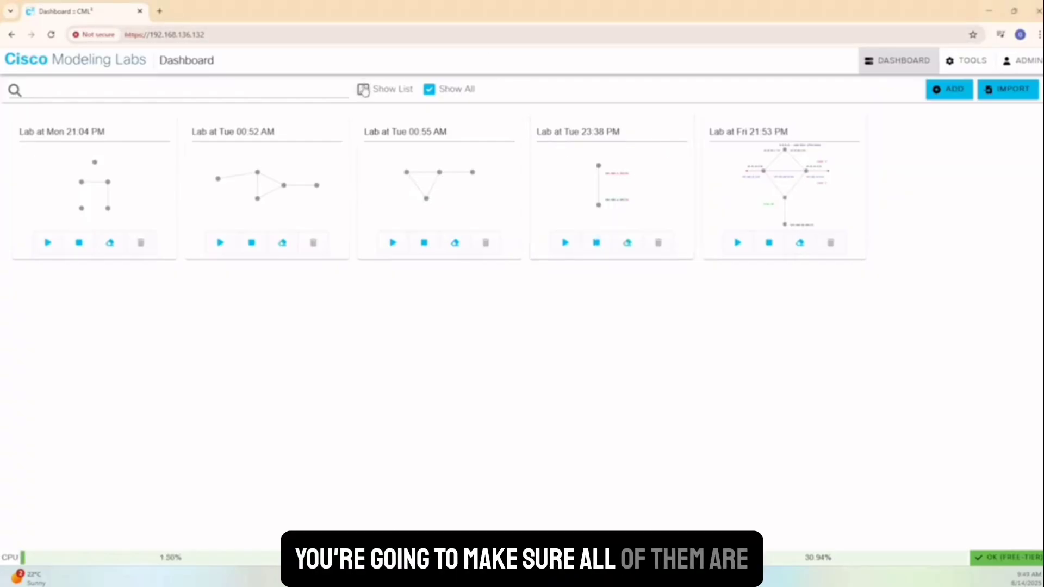
left_click(363, 91)
scroll(554, 348, "down", 2)
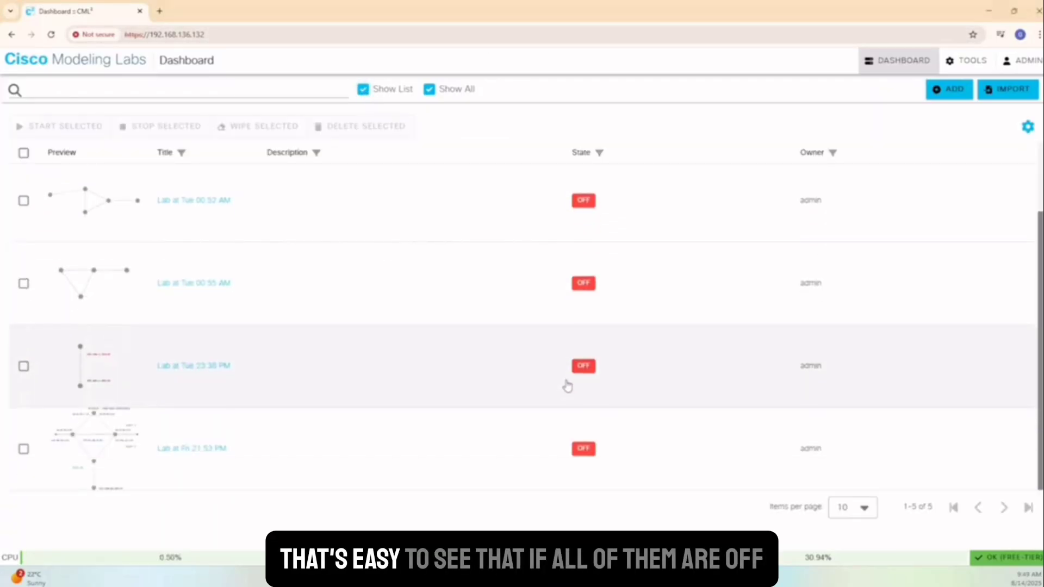
scroll(567, 385, "up", 2)
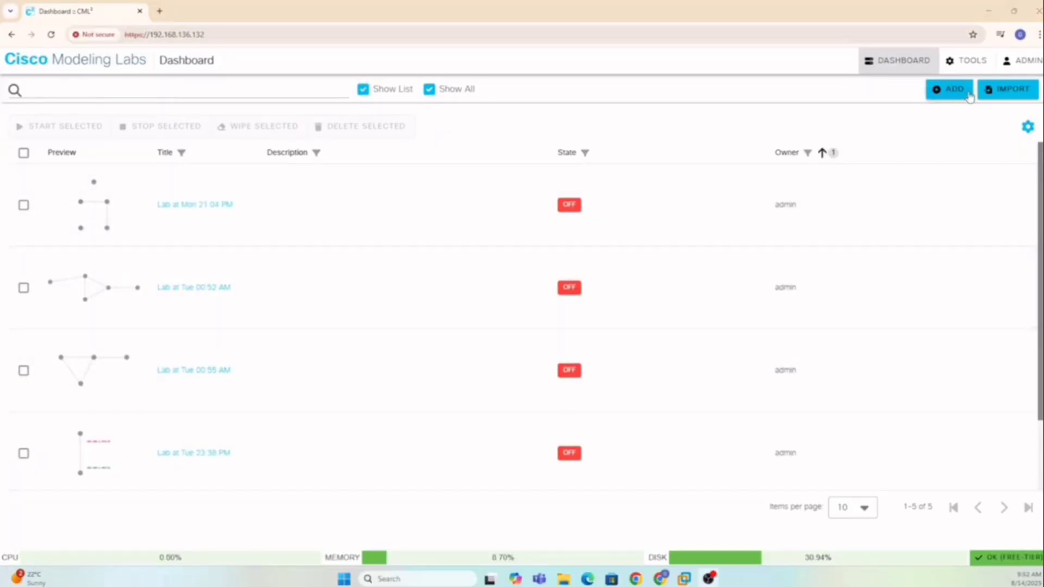
left_click(972, 64)
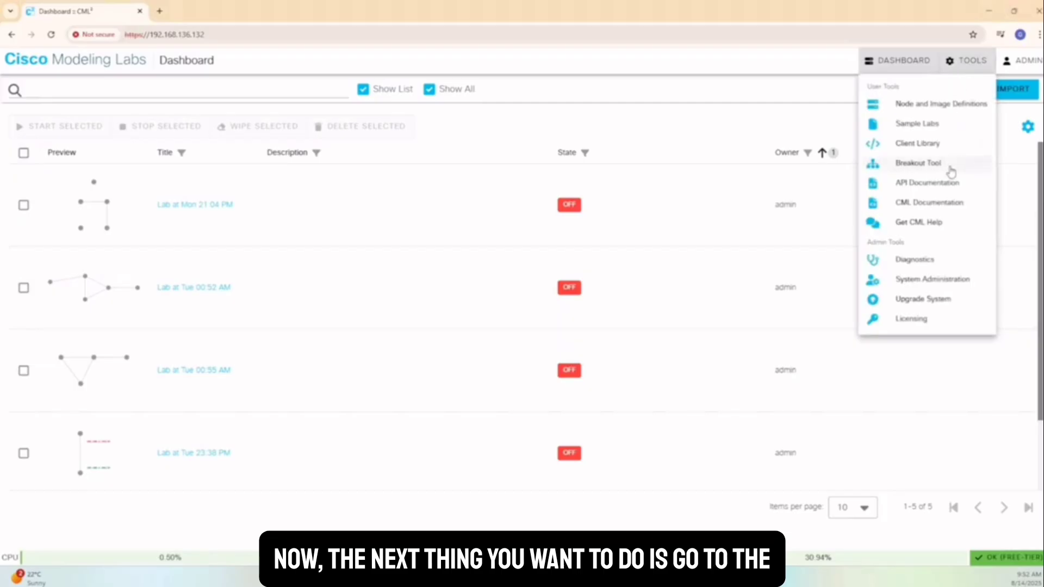
Enable maintenance mode on the System Administration page and save it.
left_click(934, 280)
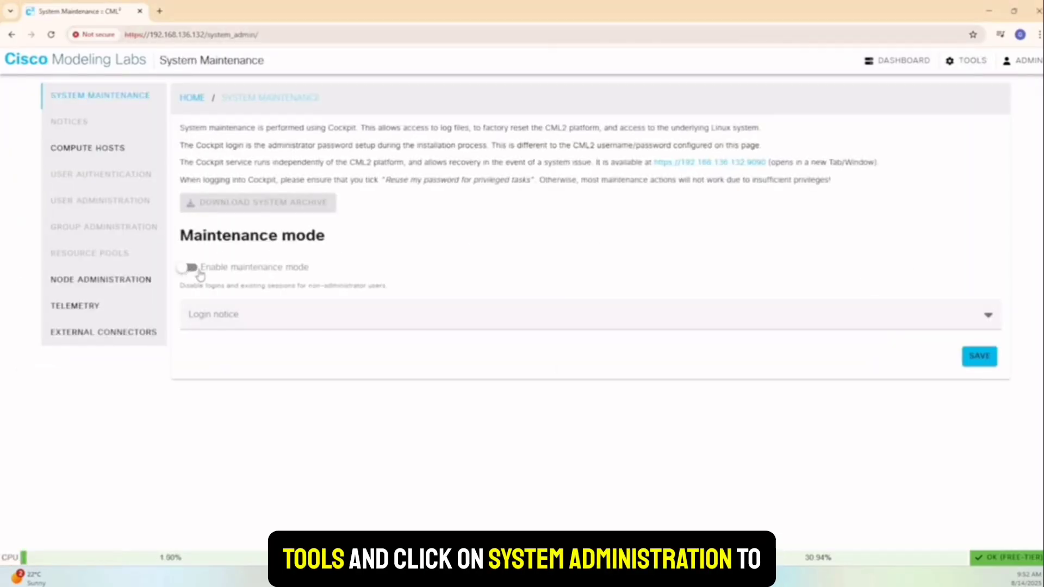
left_click(183, 275)
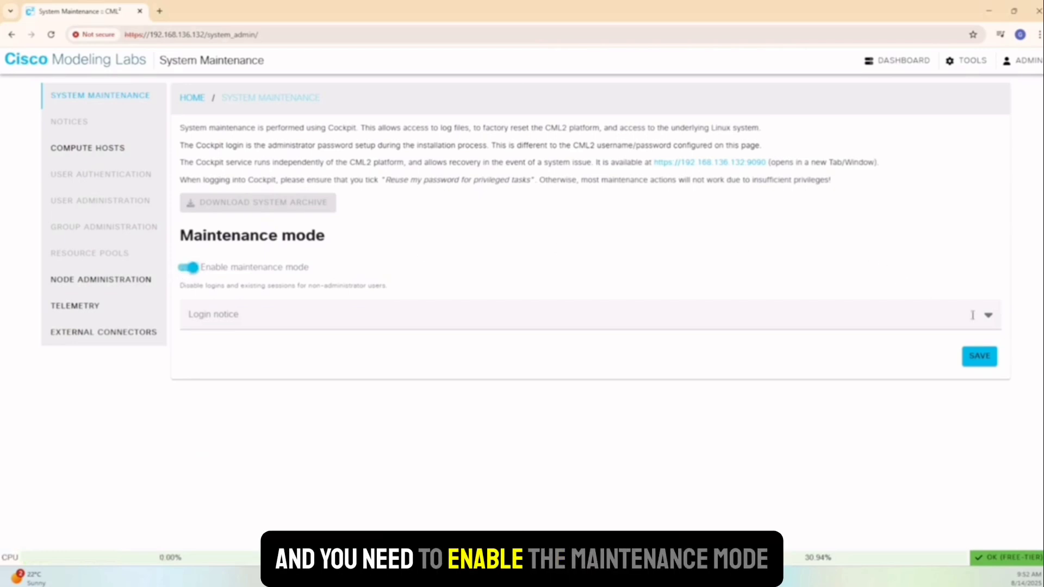
left_click(988, 360)
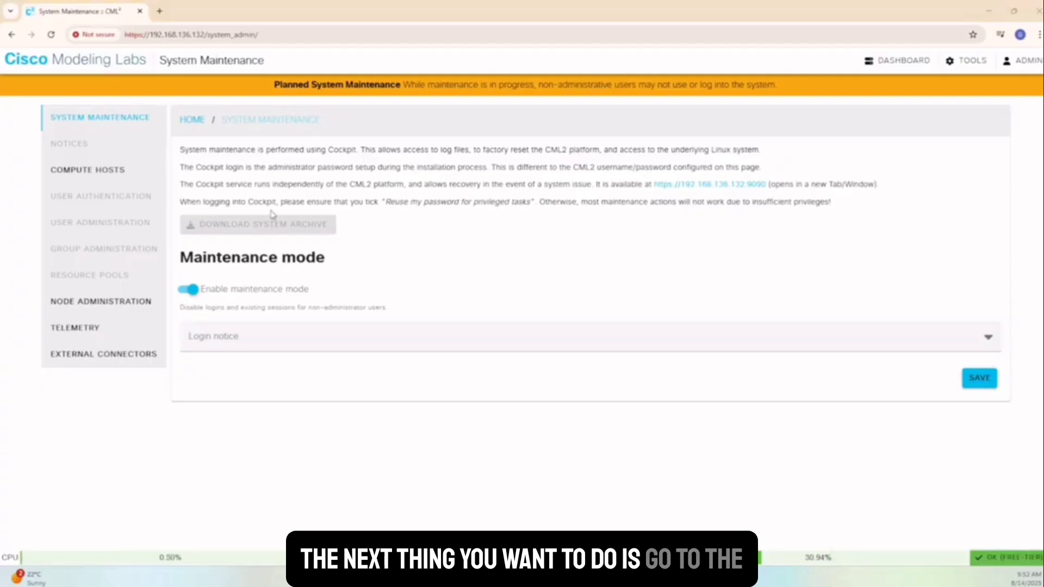
Change the cml-controller compute host's admission state to REGISTERED.
left_click(87, 171)
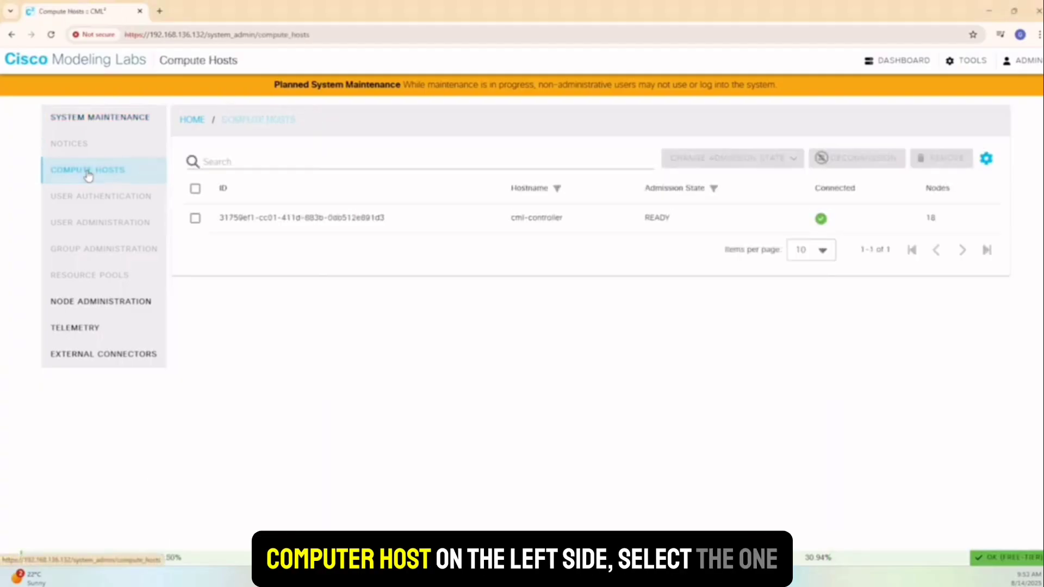
left_click(195, 218)
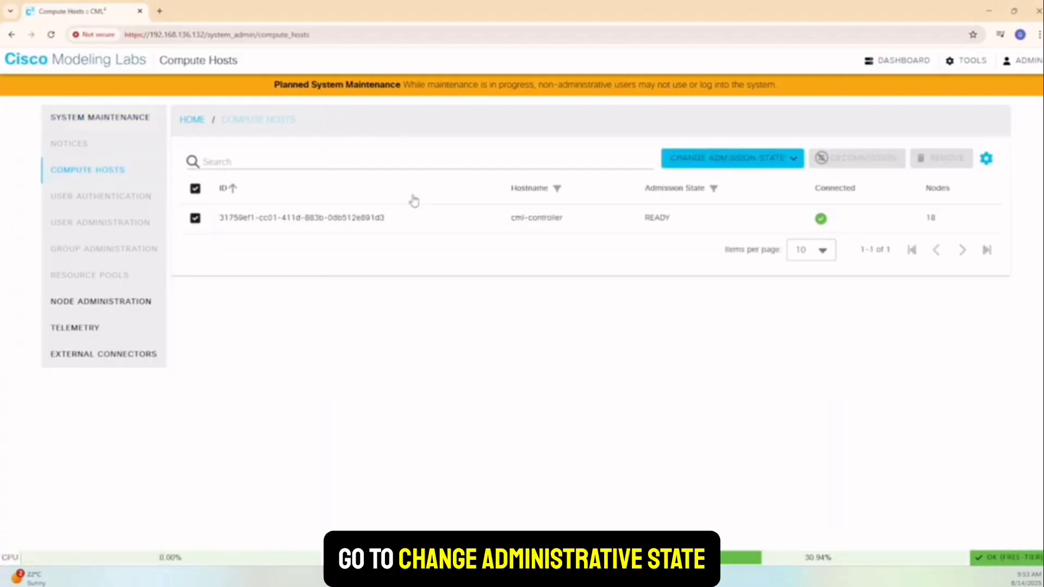
left_click(799, 160)
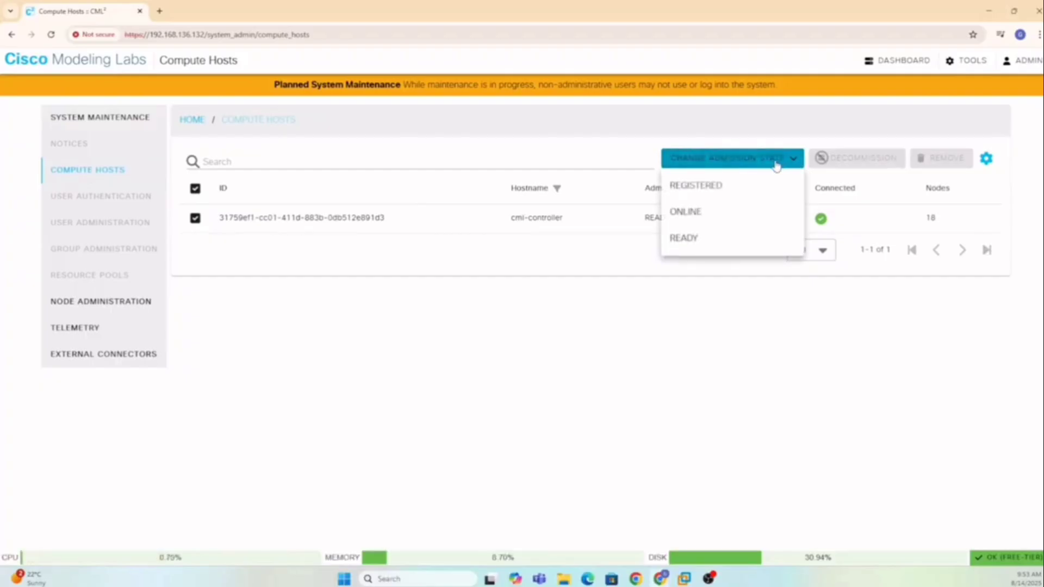
left_click(709, 192)
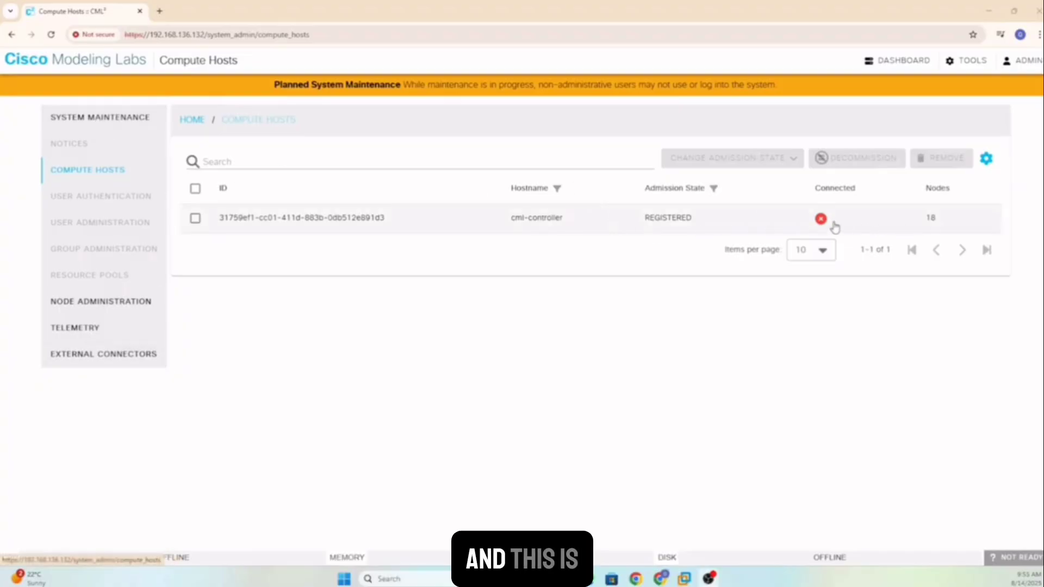
left_click(89, 120)
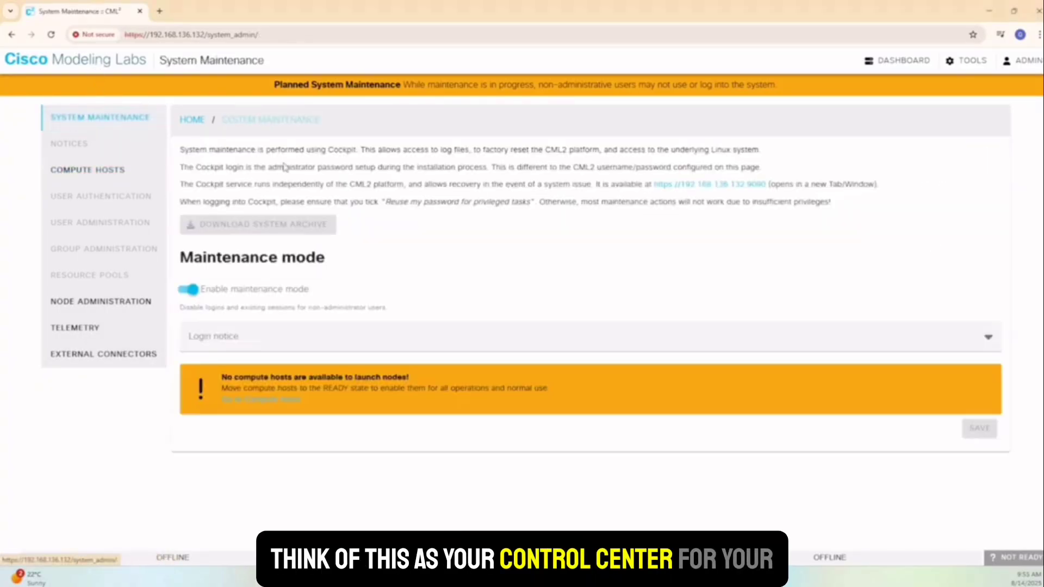
Open the :9090 Cockpit link in a new tab and log in with the system administrator account.
left_click(697, 185)
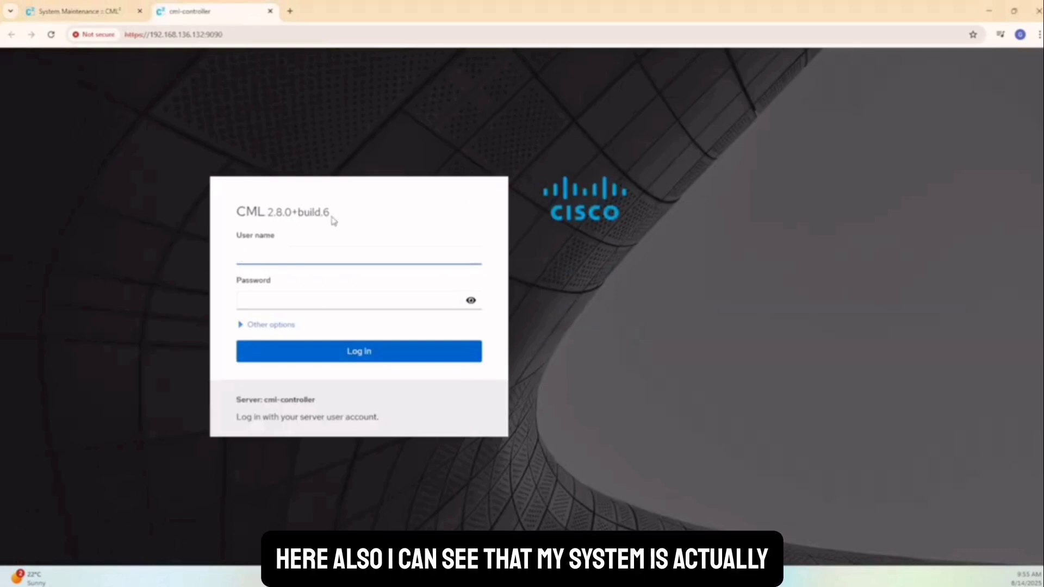
left_click(275, 220)
left_click_drag(241, 213, 236, 212)
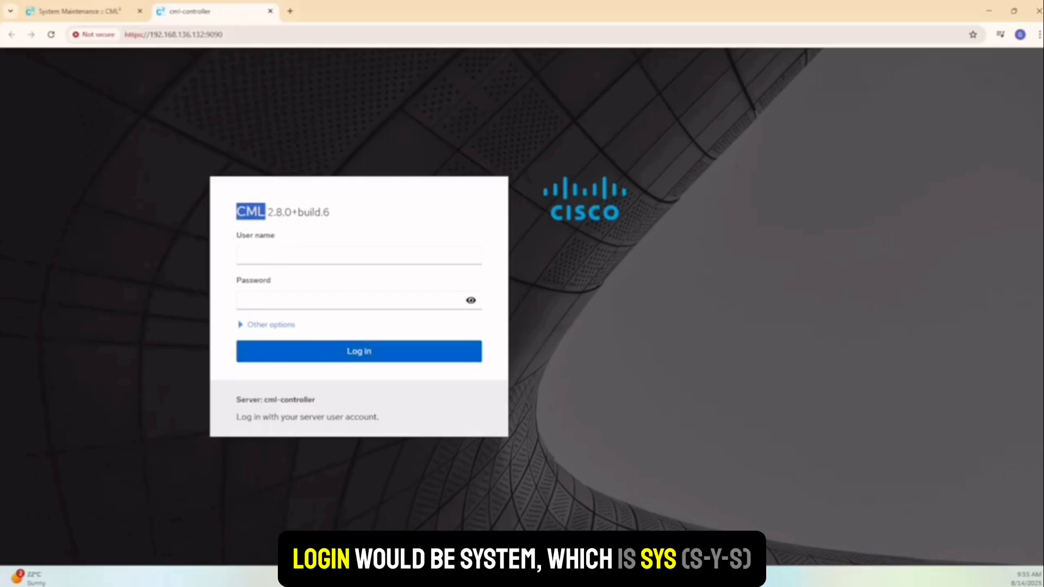
left_click(339, 261)
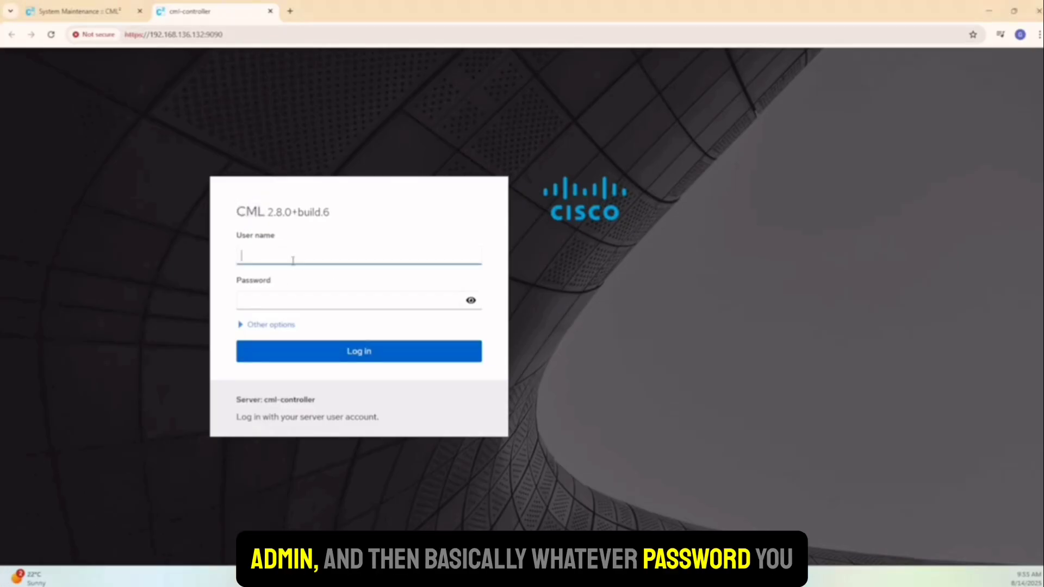
type("syst")
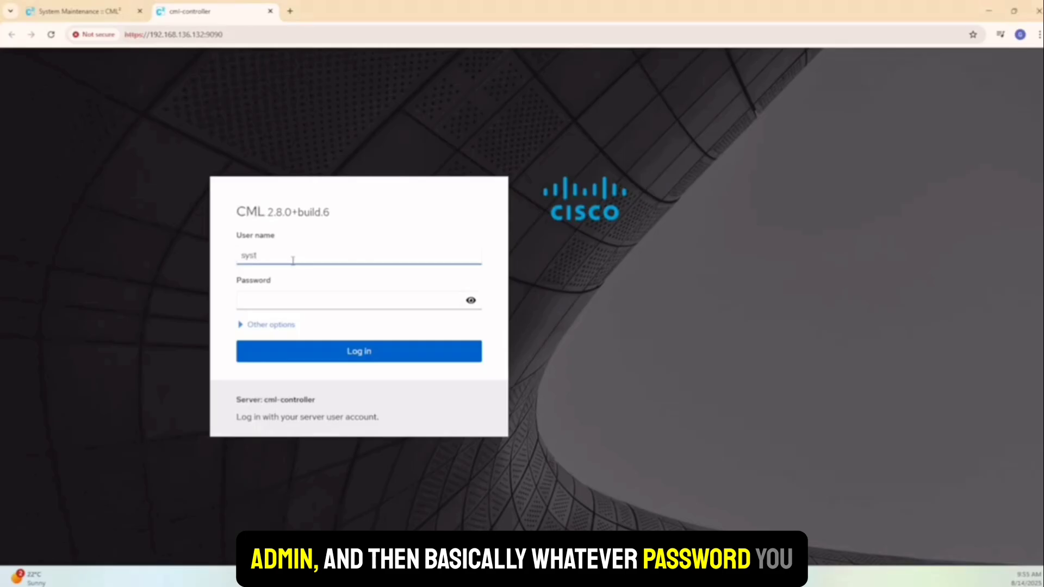
key("BackSpace")
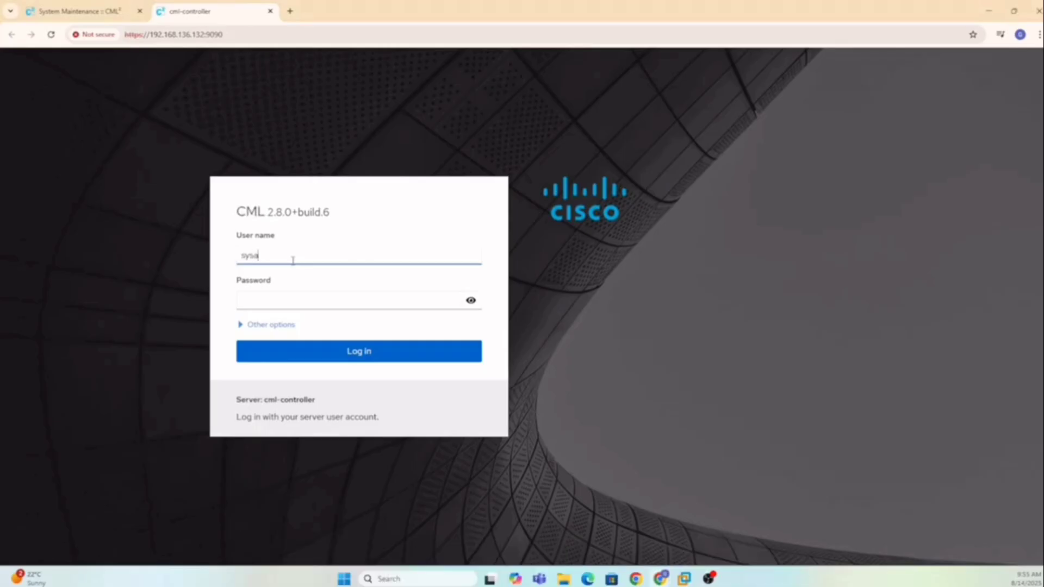
type("admin")
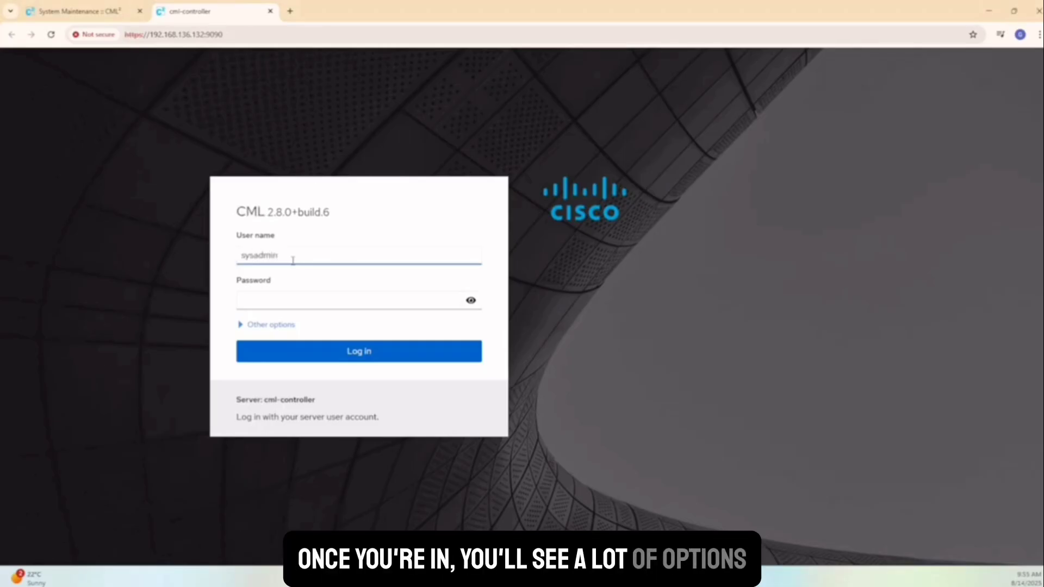
left_click(285, 304)
type("******")
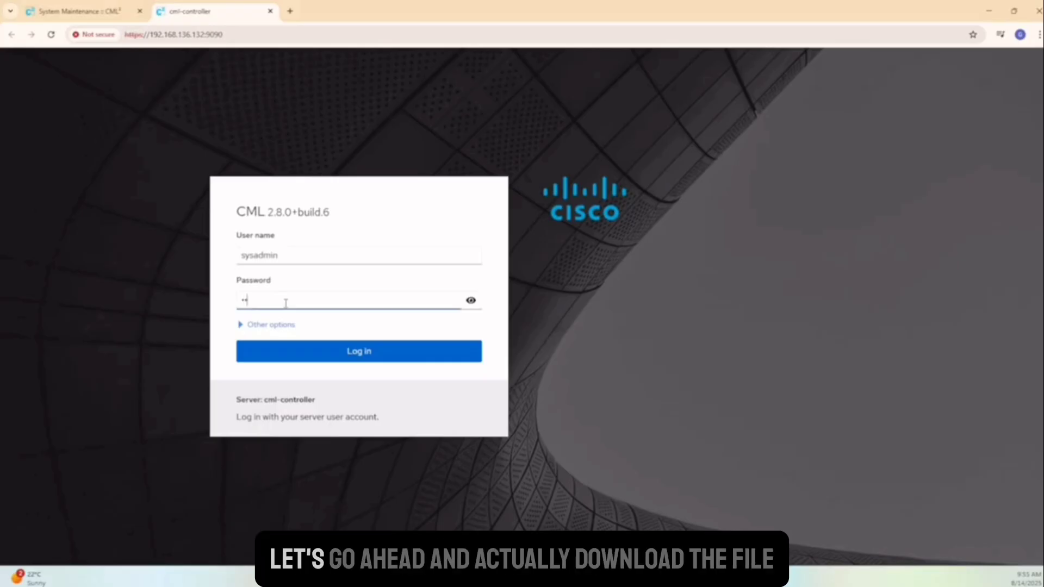
type("**")
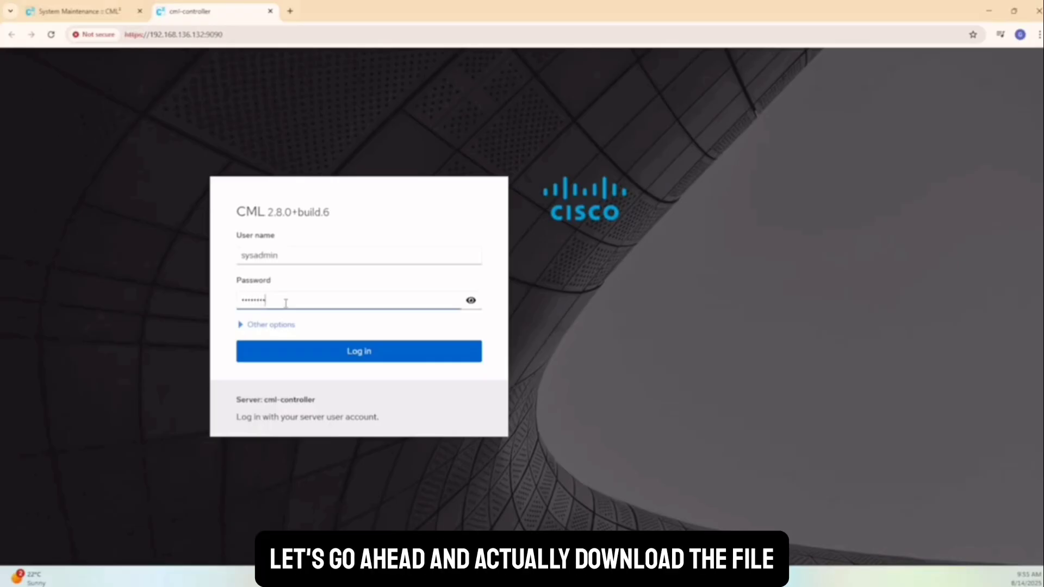
key("Return")
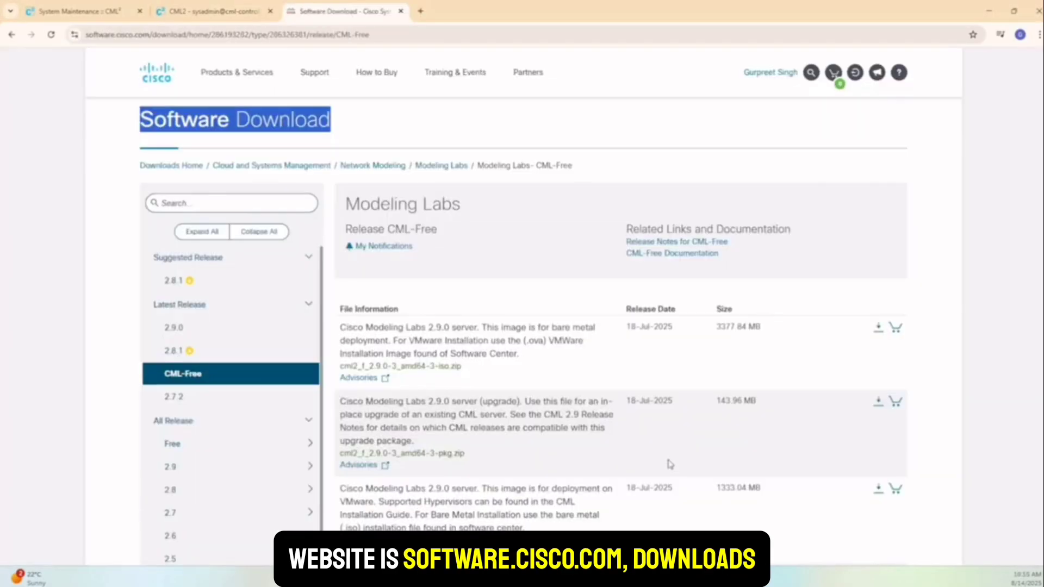
scroll(668, 464, "down", 3)
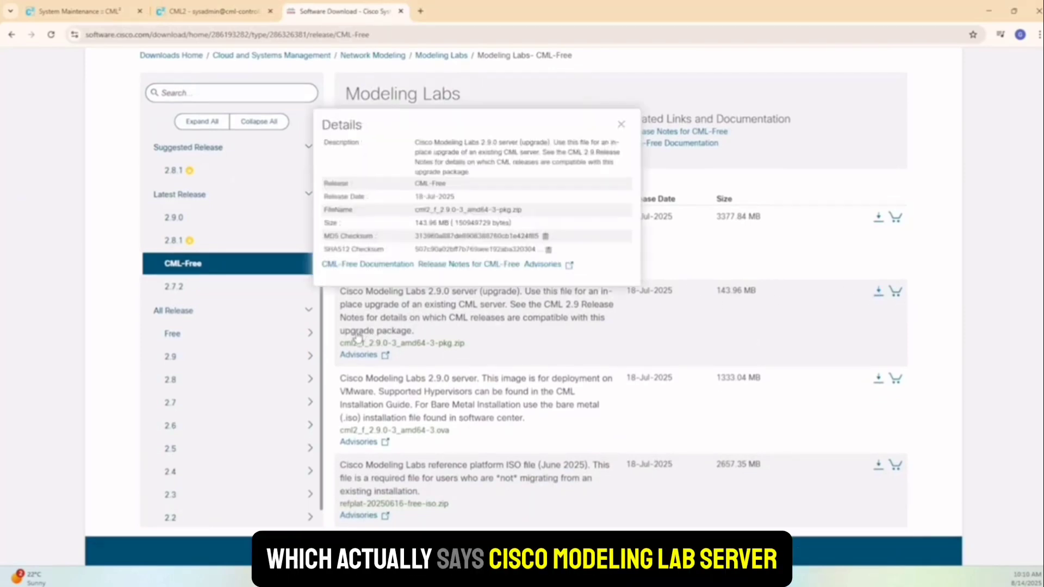
Download the 2.9.0 upgrade package cml2_f_2.9.0-3_amd64-3-pkg.zip, accepting Cisco General Terms.
mouse_move(390, 341)
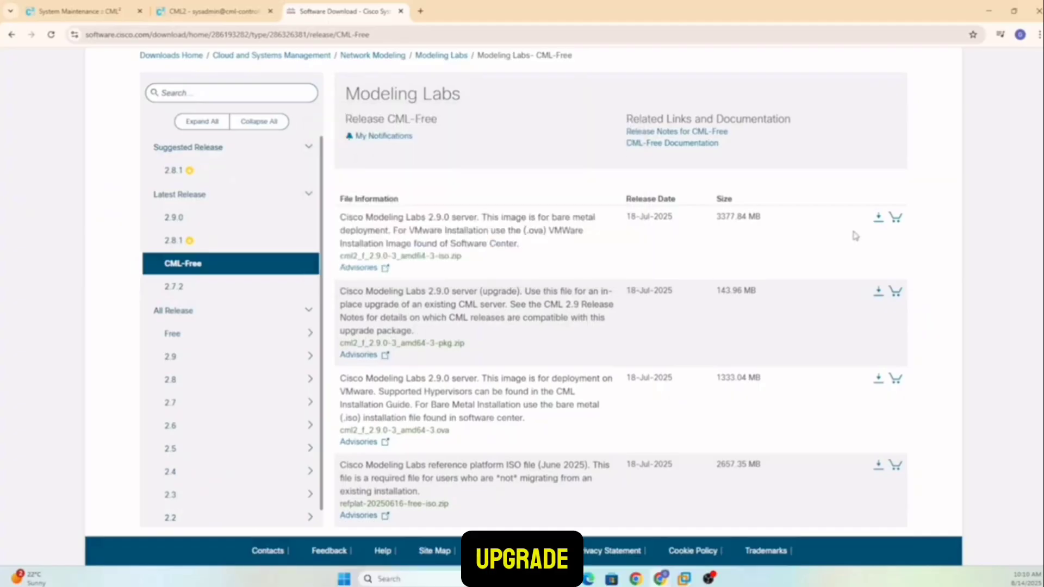
left_click(878, 293)
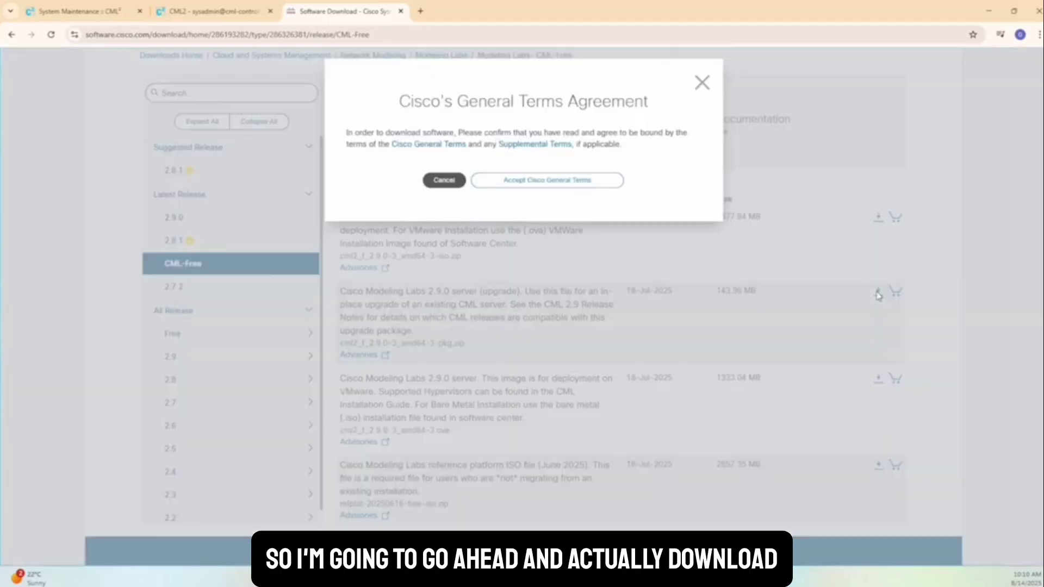
left_click(577, 185)
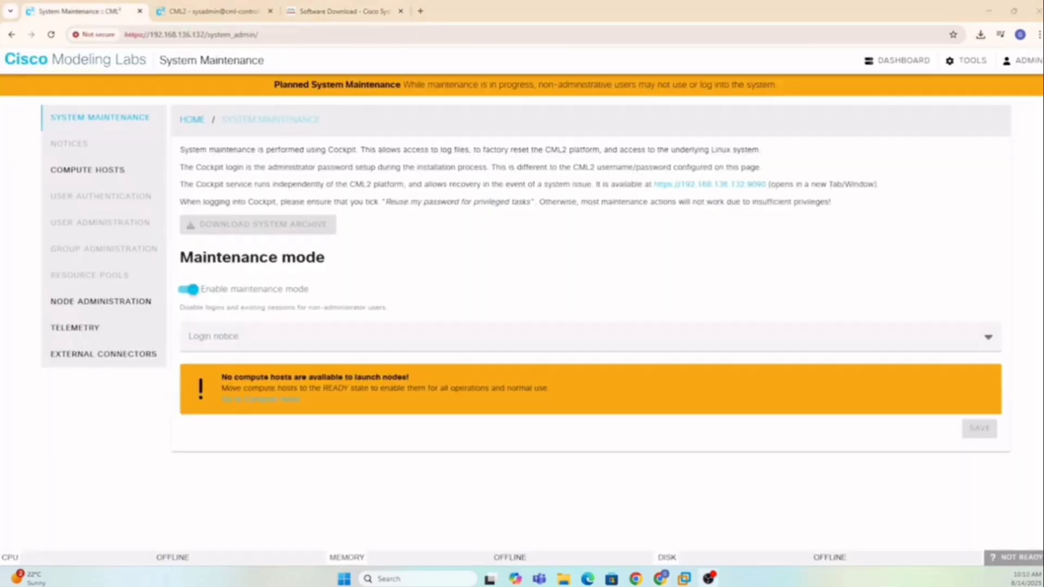
On the System Upgrade page, upload cml2_f_2.9.0-3_amd64-3-pkg.zip from Downloads.
left_click(973, 66)
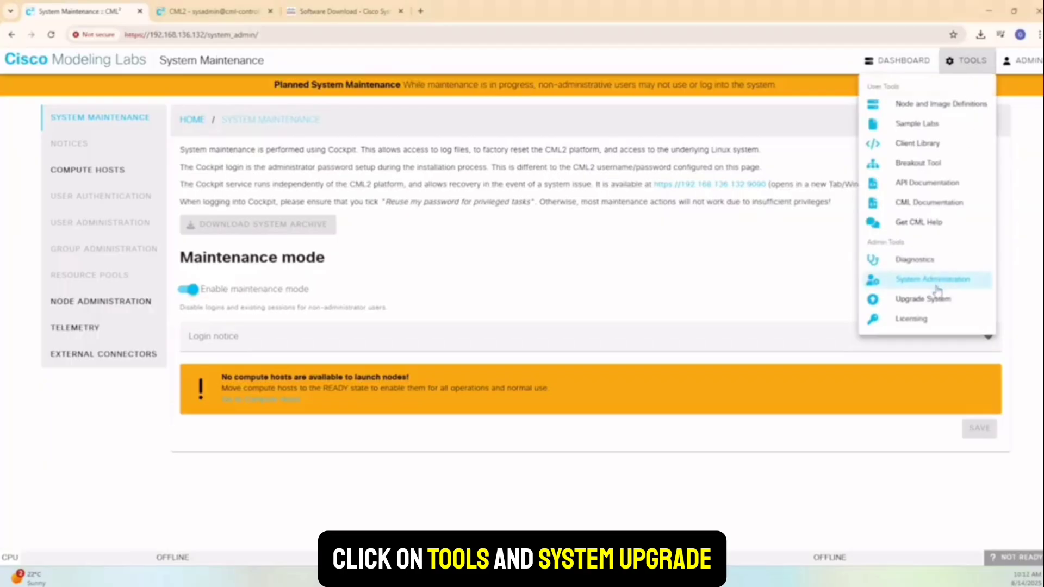
left_click(933, 299)
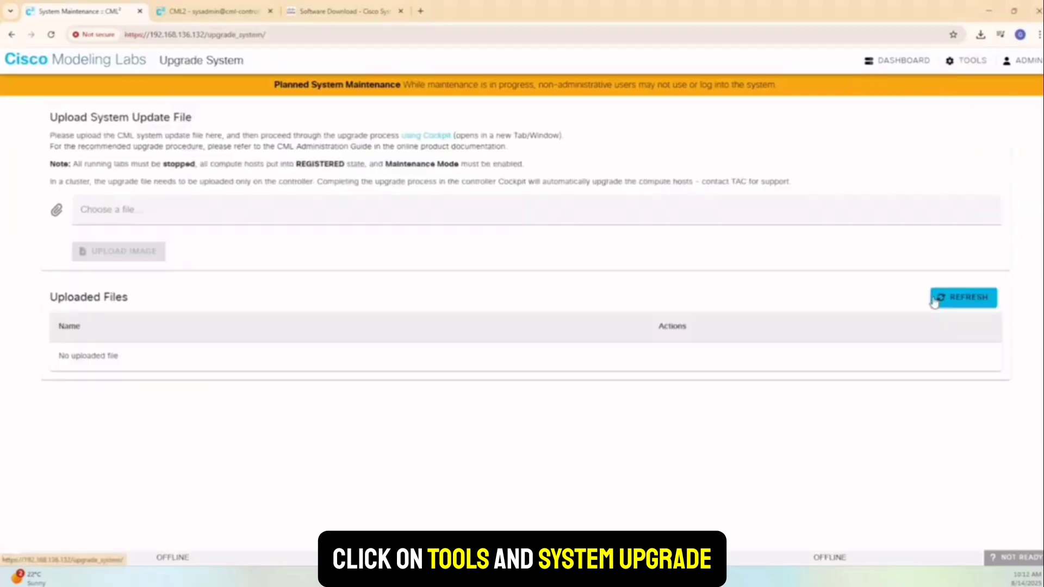
left_click(131, 215)
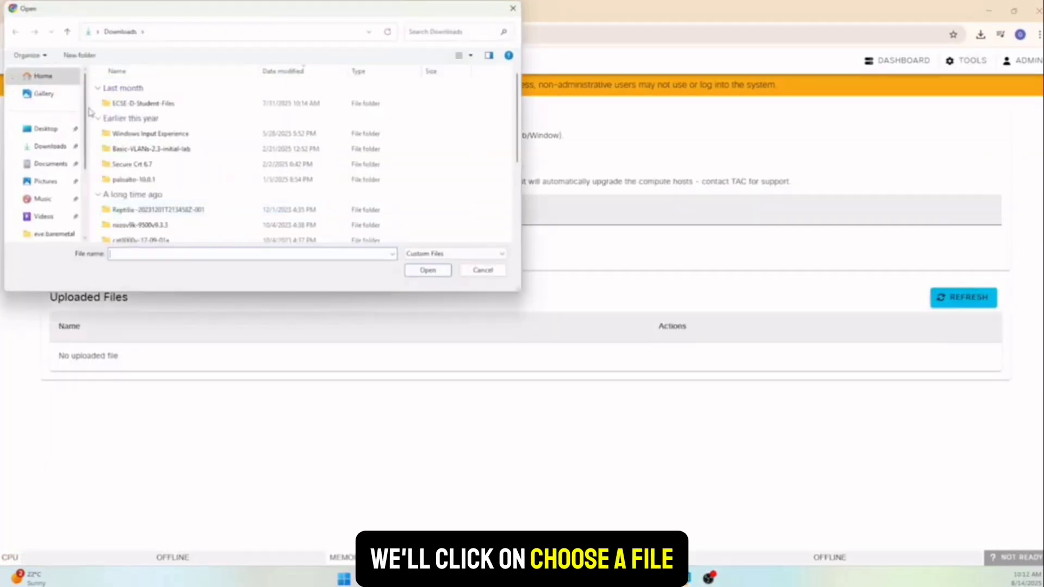
left_click(429, 253)
left_click(432, 271)
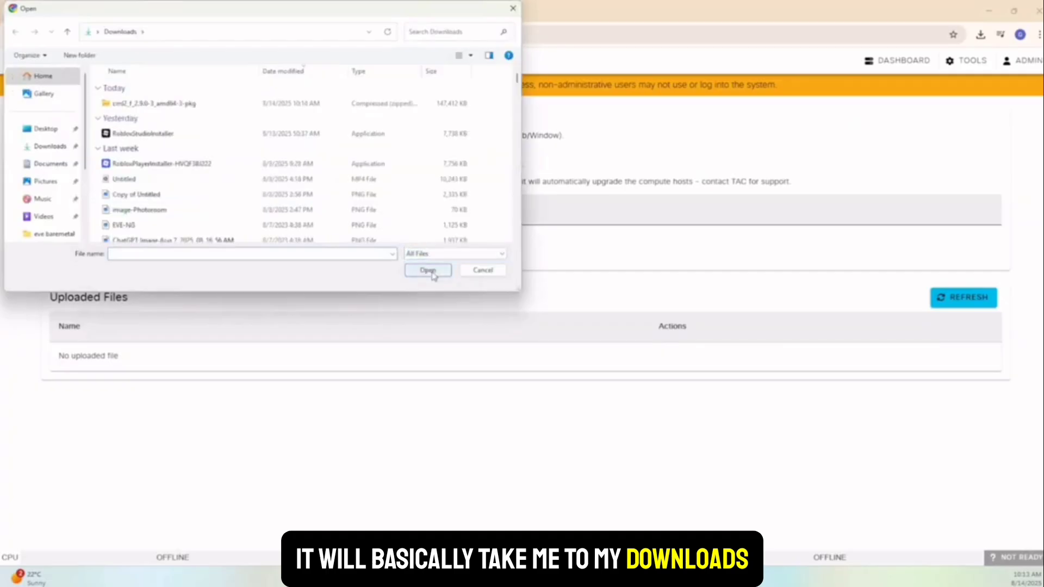
left_click(174, 104)
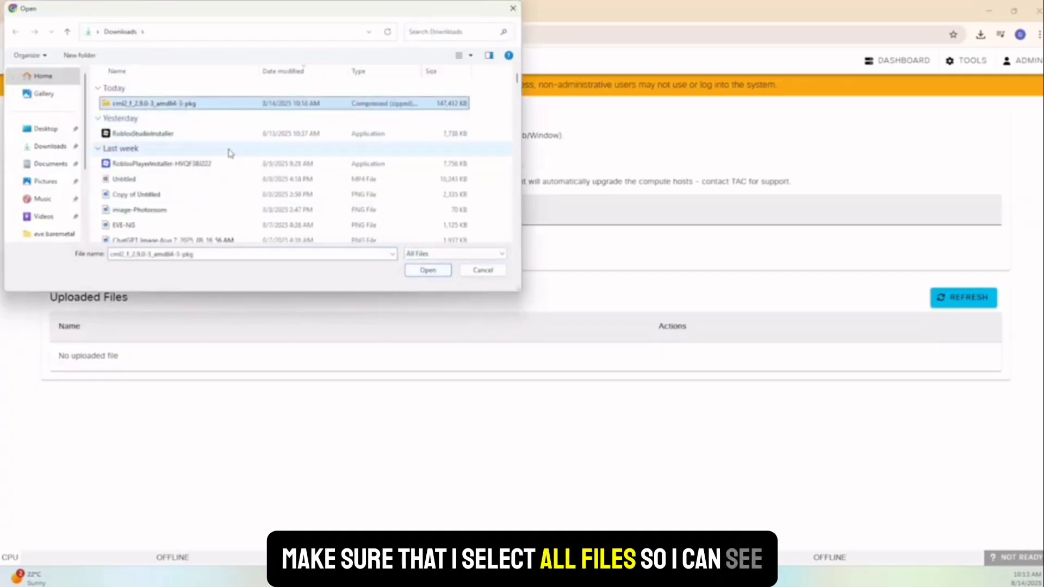
left_click(435, 274)
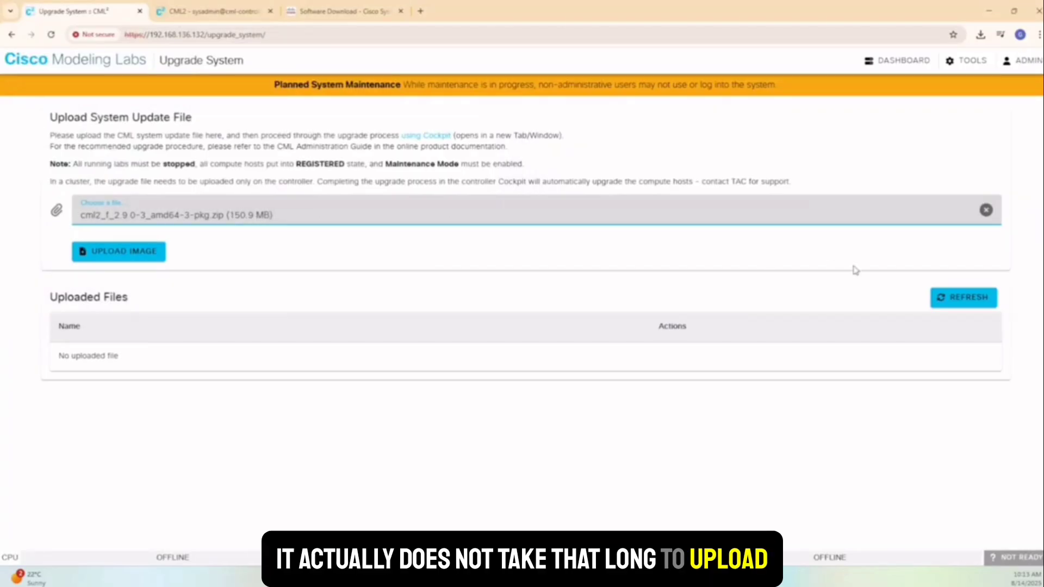
left_click(142, 258)
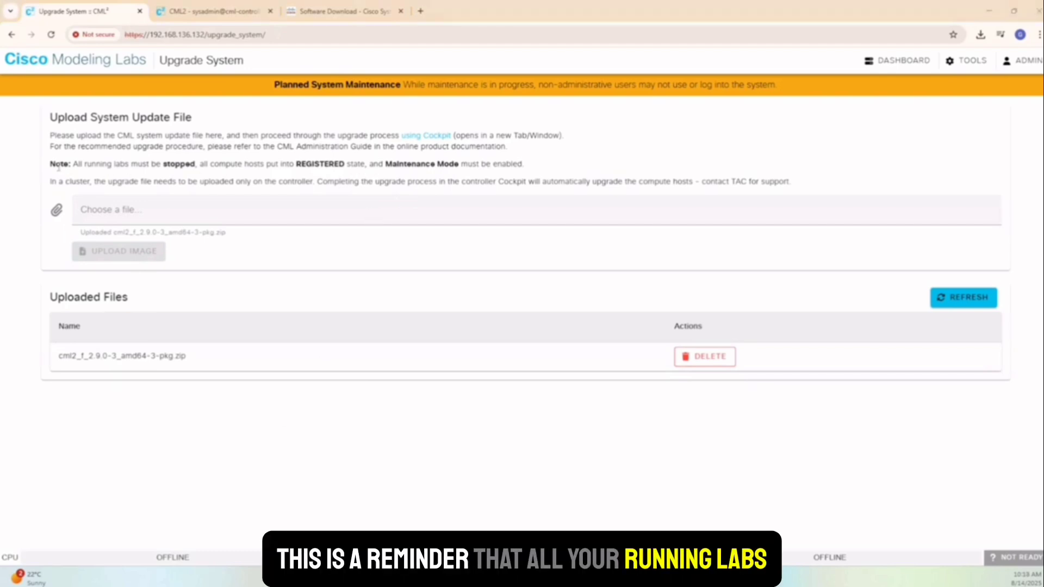
left_click_drag(52, 163, 525, 165)
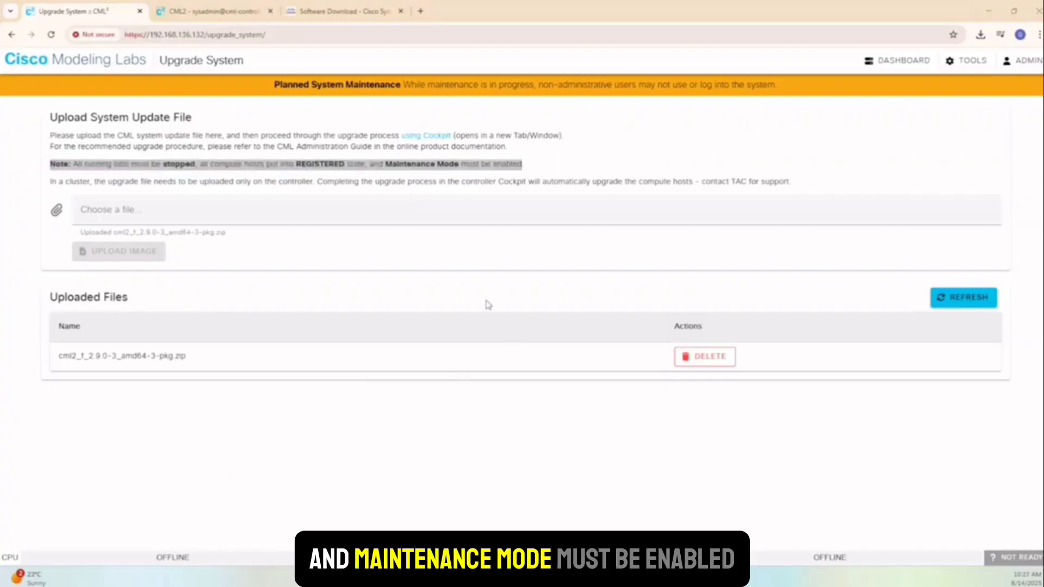
Run and confirm the upgrade from Cockpit's Software Upgrade section, then review the failure output.
left_click(225, 15)
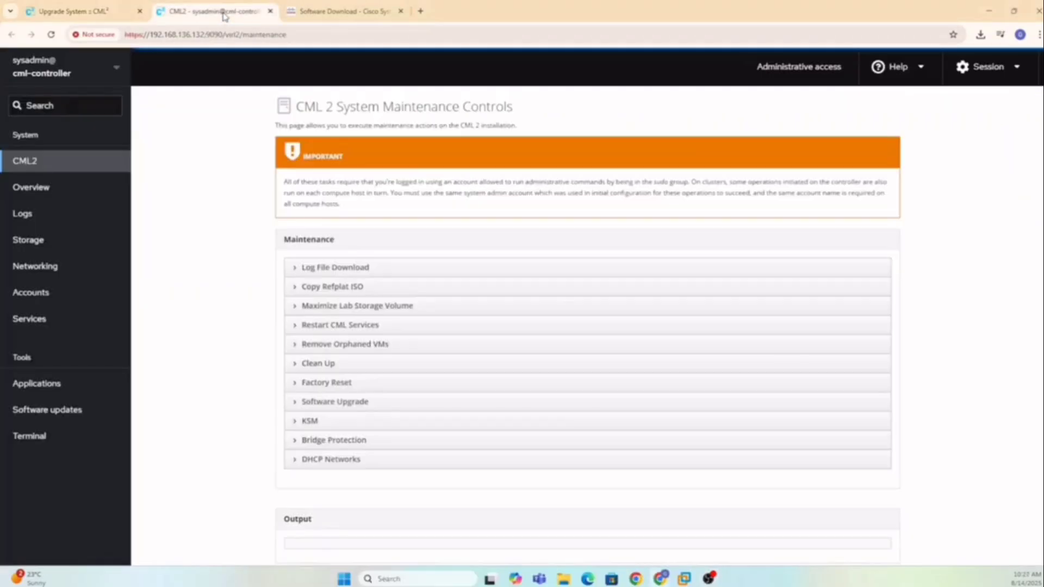
left_click(295, 405)
scroll(440, 451, "down", 1)
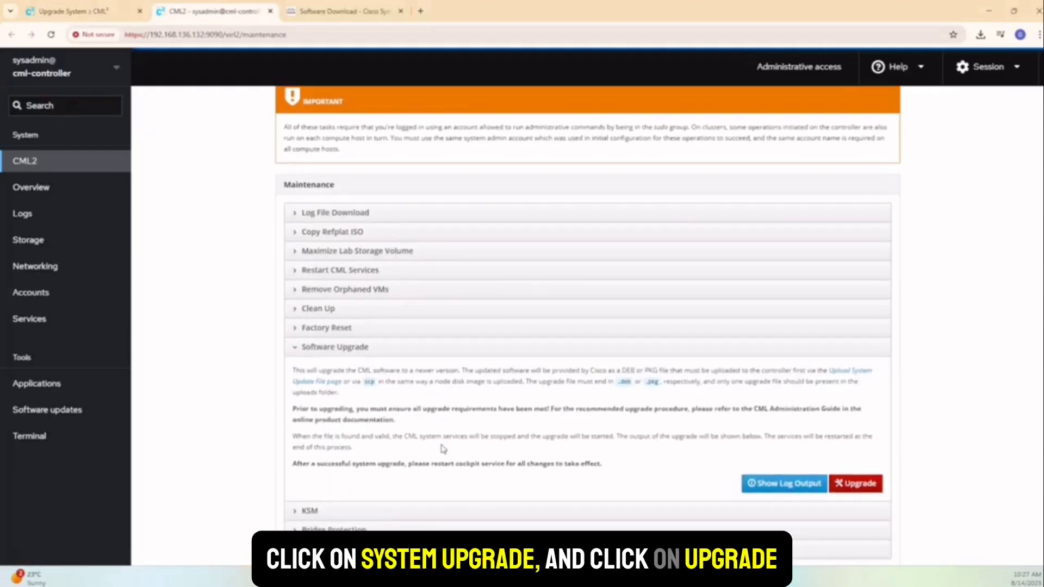
left_click(856, 489)
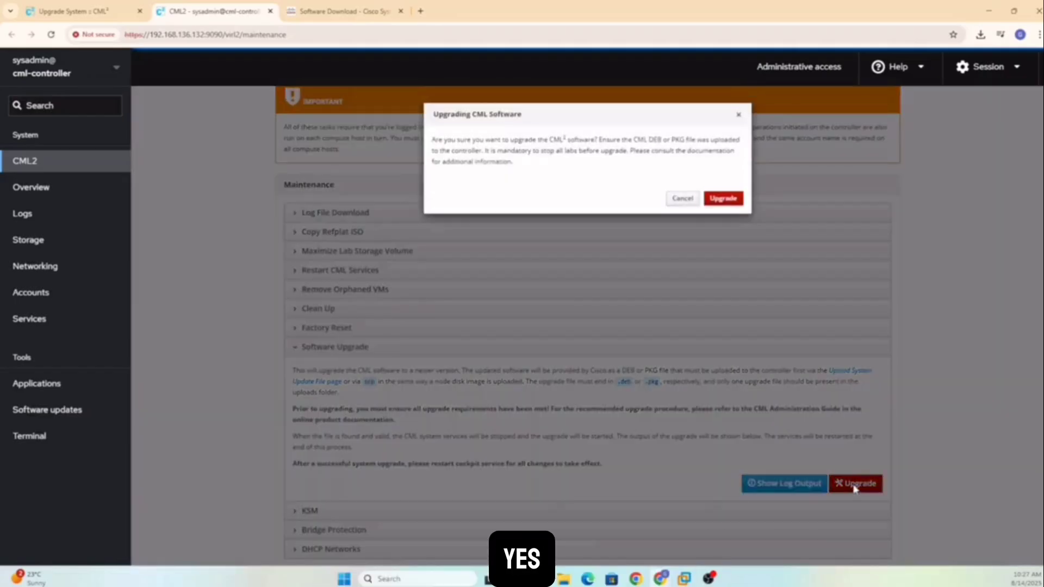
left_click(728, 200)
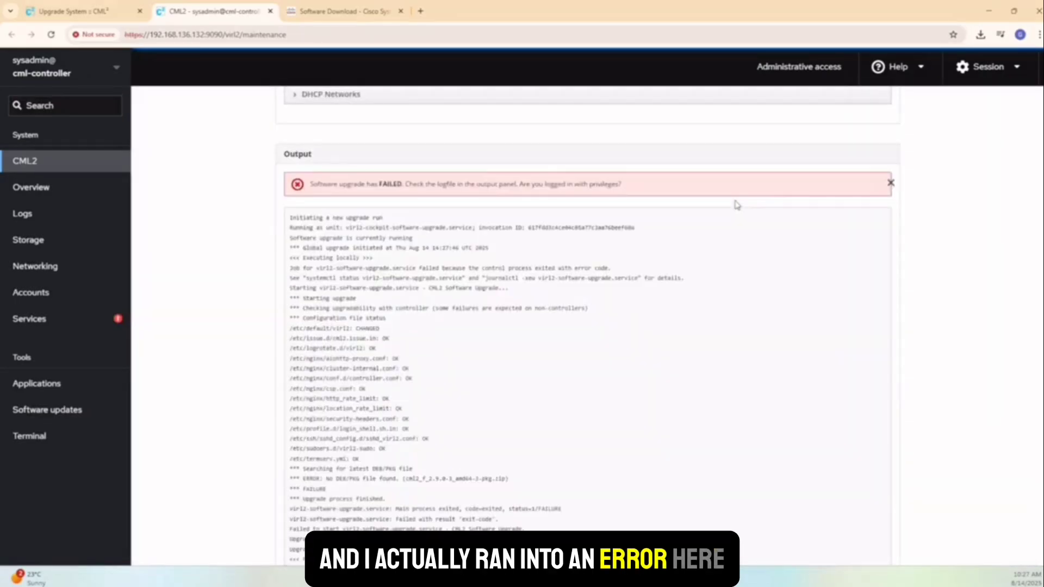
scroll(690, 344, "down", 1)
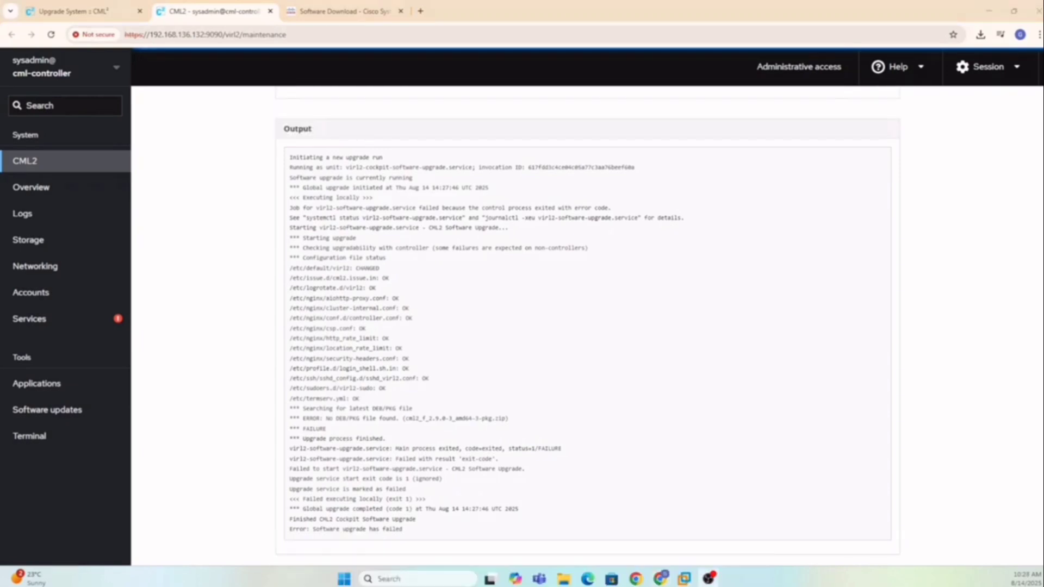
Inspect the extracted cml2 update folder in Downloads, then return to the CML Upgrade System page.
left_click(564, 579)
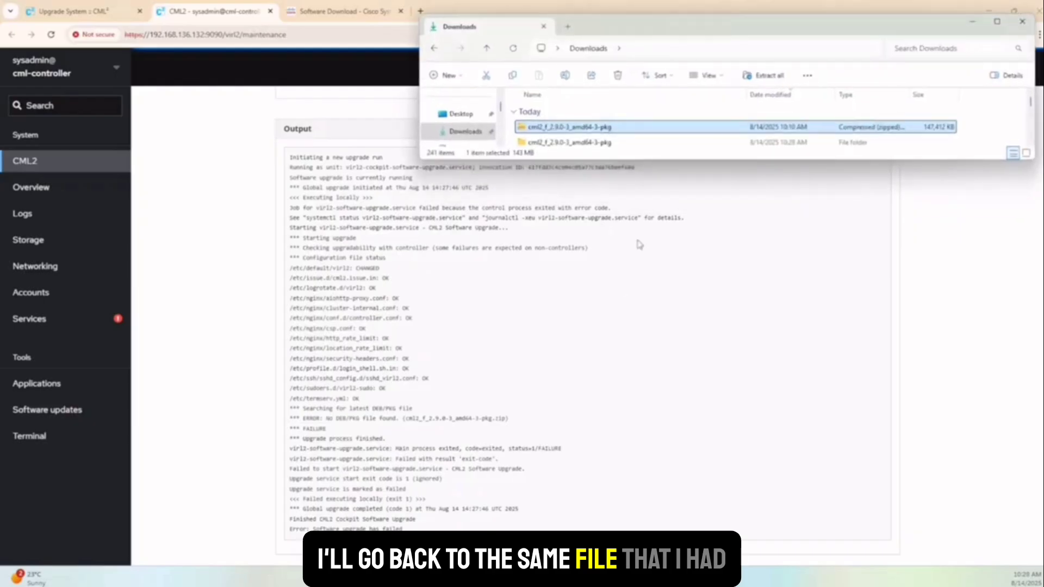
right_click(615, 129)
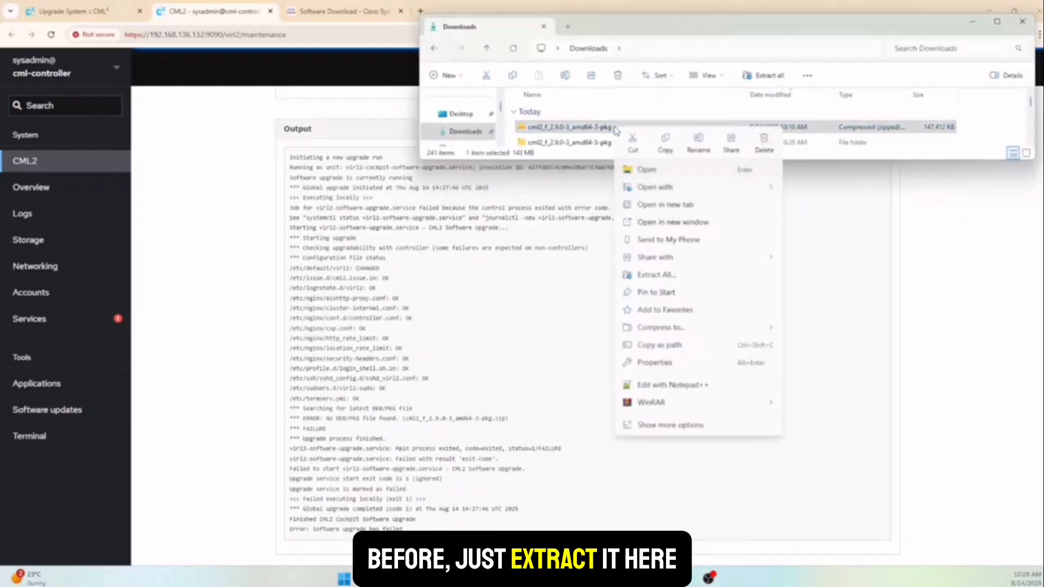
left_click(582, 143)
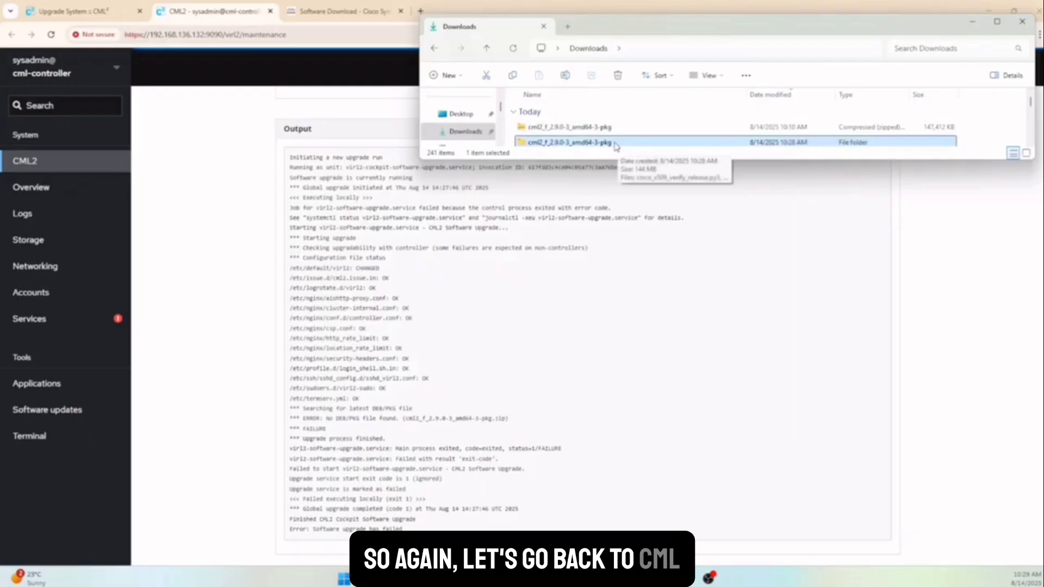
left_click(972, 22)
left_click(86, 13)
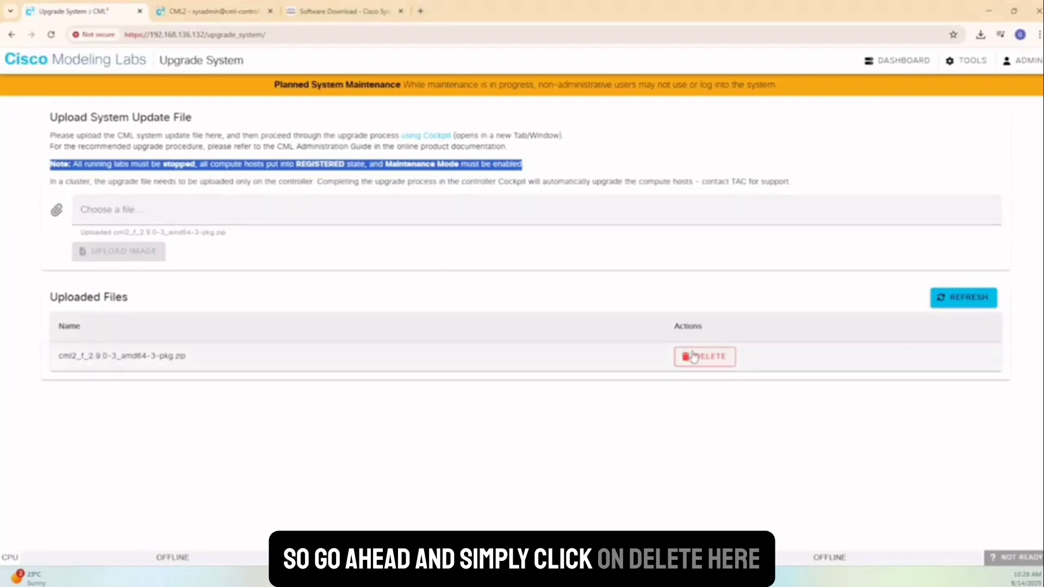
Delete the uploaded cml2_f_2.9.0-3_amd64-3-pkg.zip from the uploaded files list.
double_click(180, 356)
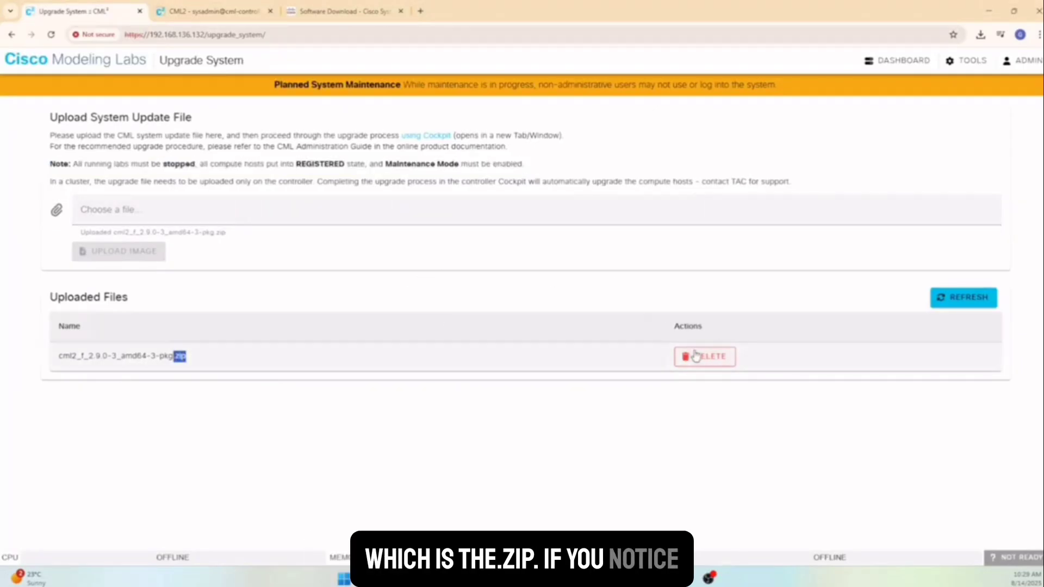
left_click(698, 359)
left_click(767, 338)
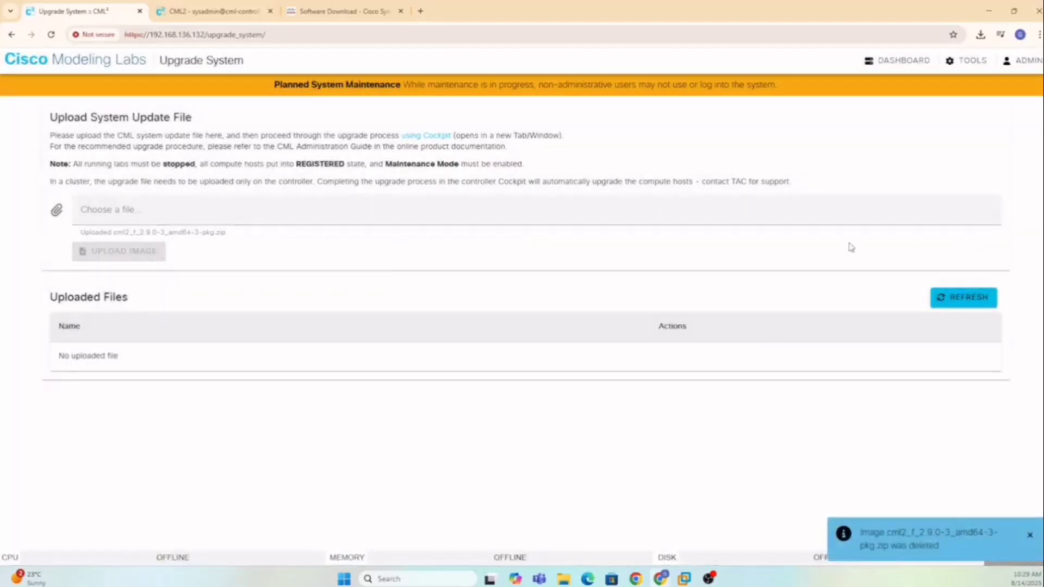
Upload cml2_2.9.0-3_amd64-3.pkg from the extracted cml2 update folder.
left_click(100, 216)
double_click(218, 103)
left_click(219, 106)
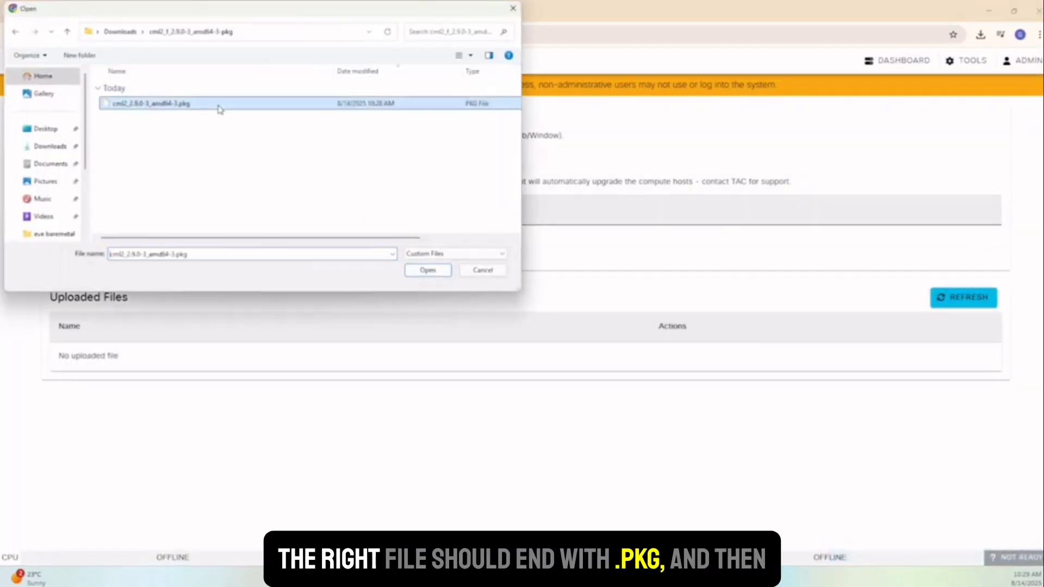
left_click(445, 274)
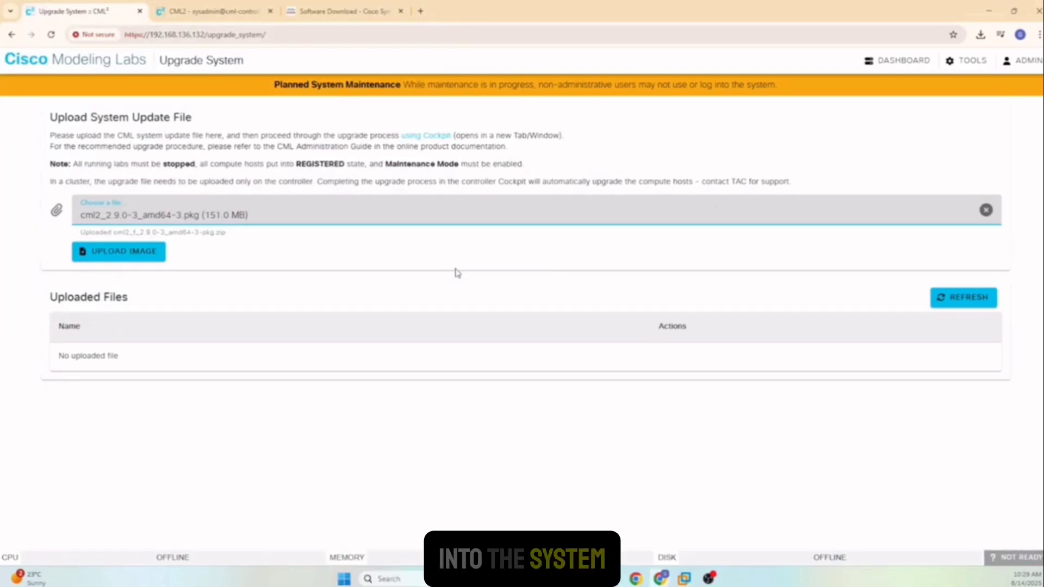
left_click(156, 254)
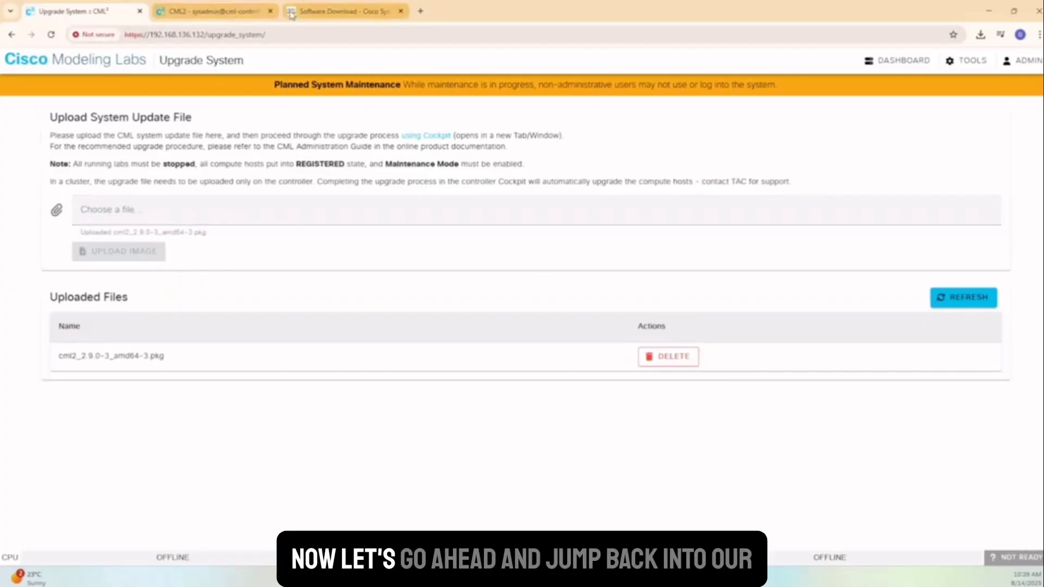
Rerun the Cockpit software upgrade until the log reports 'Global upgrade completed (code 0)'.
left_click(223, 13)
scroll(419, 305, "up", 5)
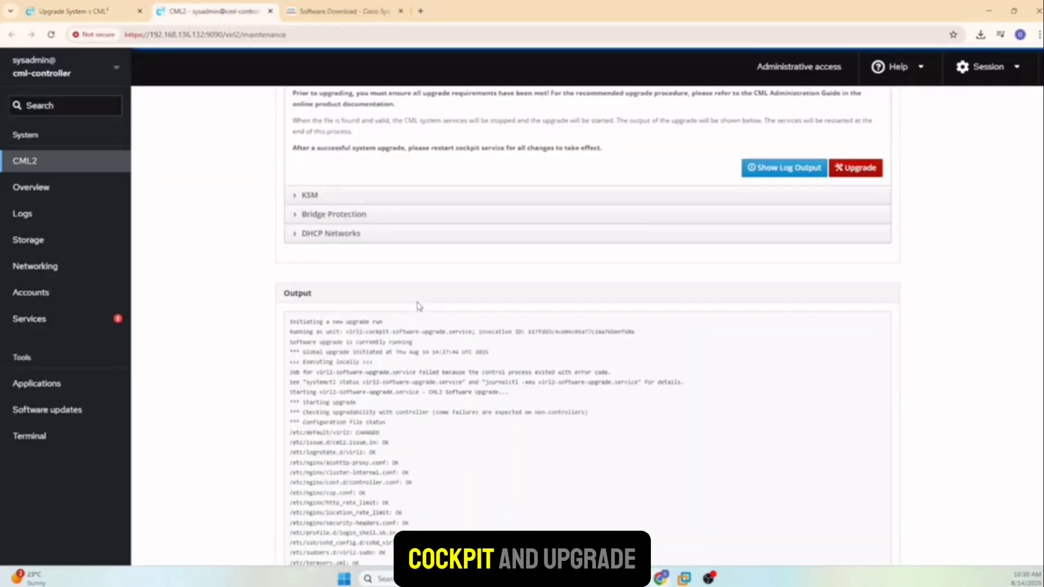
left_click(858, 279)
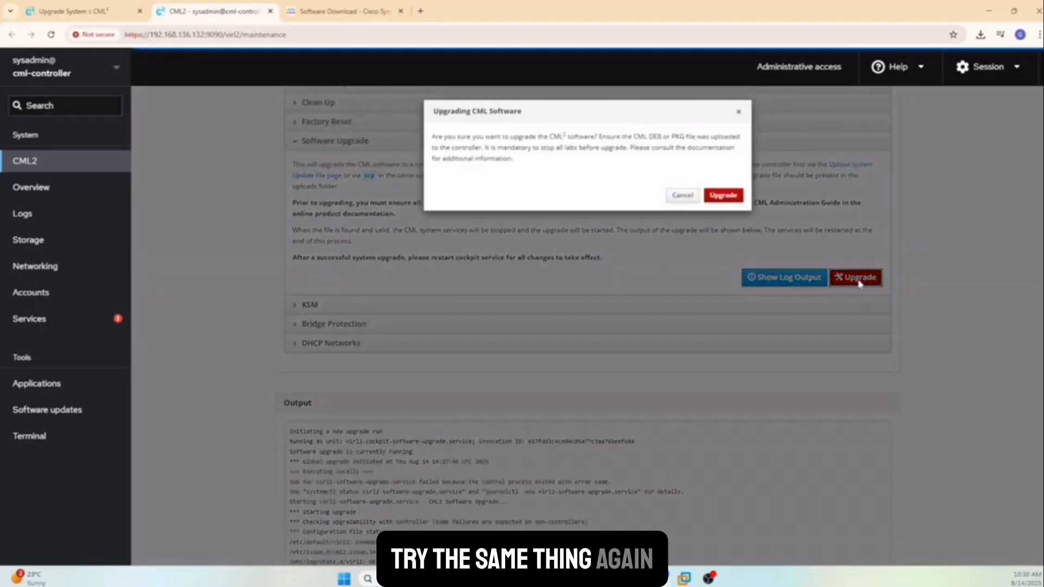
left_click(723, 193)
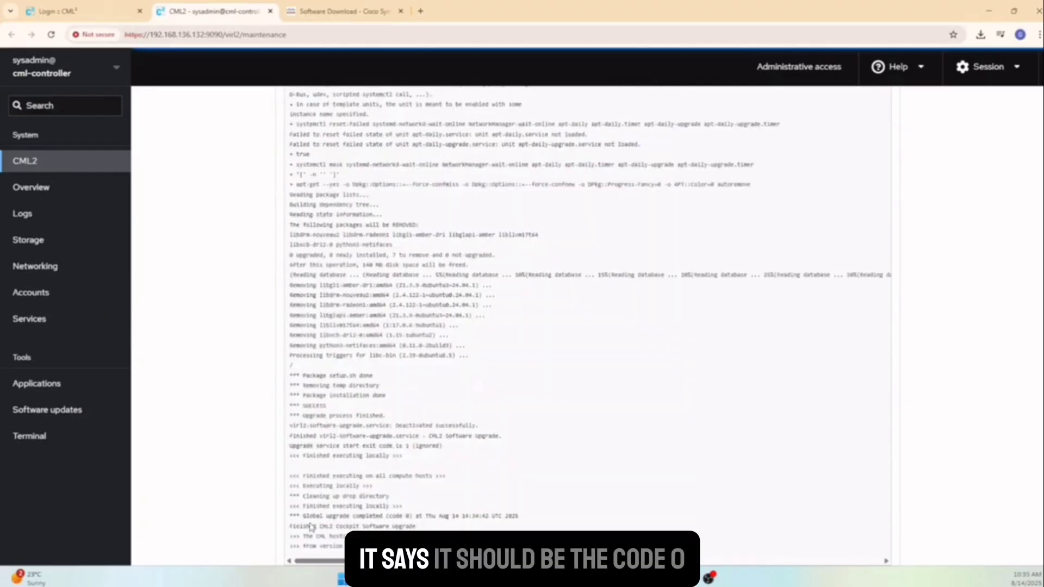
left_click_drag(302, 517, 410, 517)
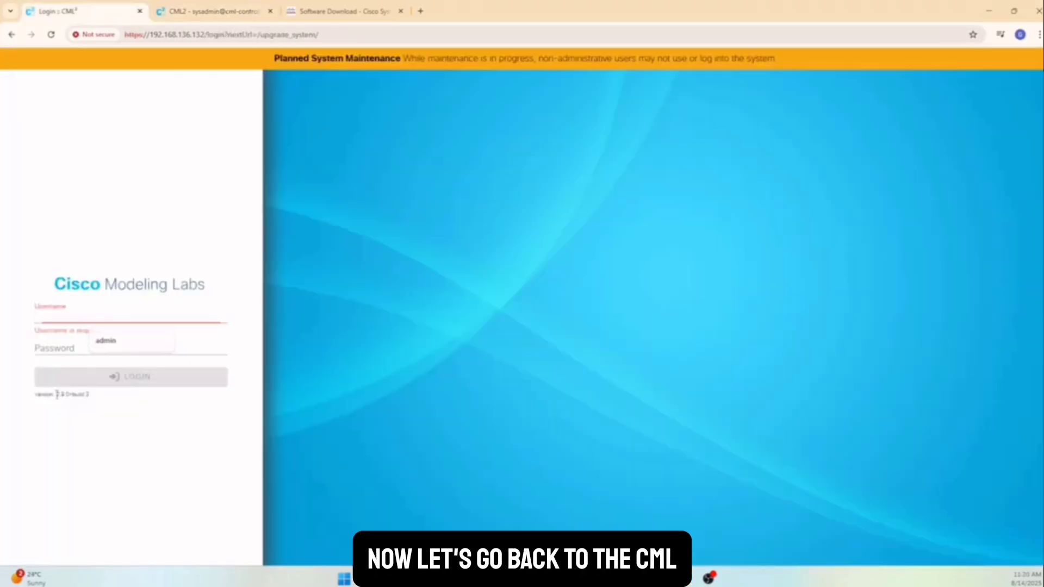
Note version 2.9.0+build.3, then sign in with the saved administrator username and its password.
left_click_drag(57, 394, 72, 394)
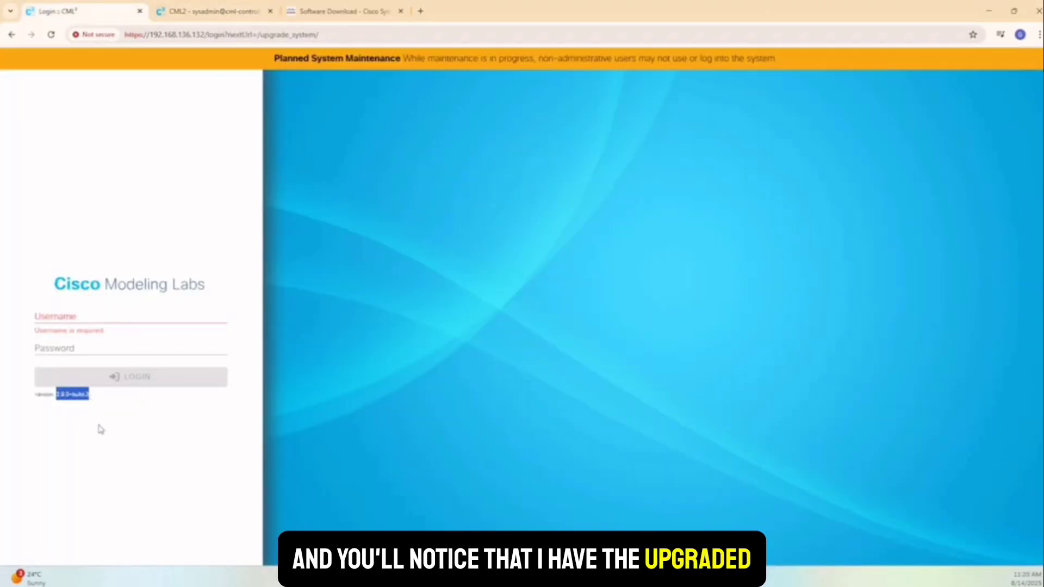
left_click(70, 319)
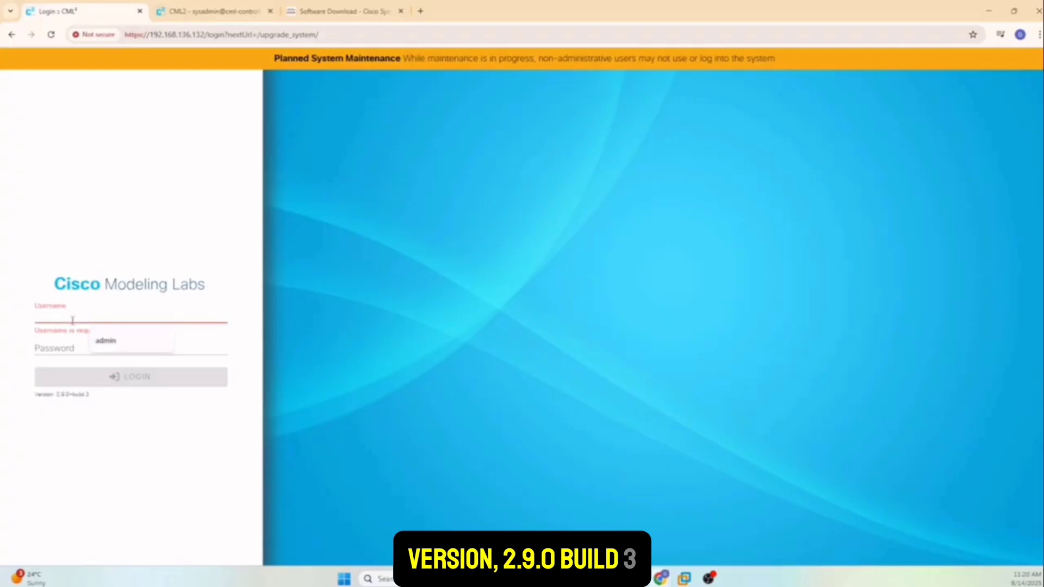
left_click(100, 344)
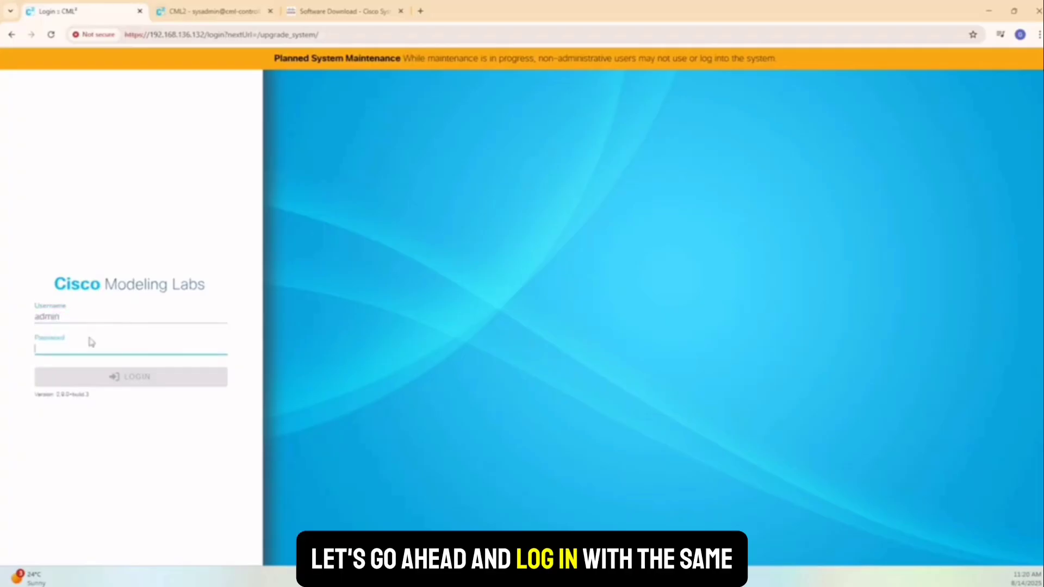
type("•••••")
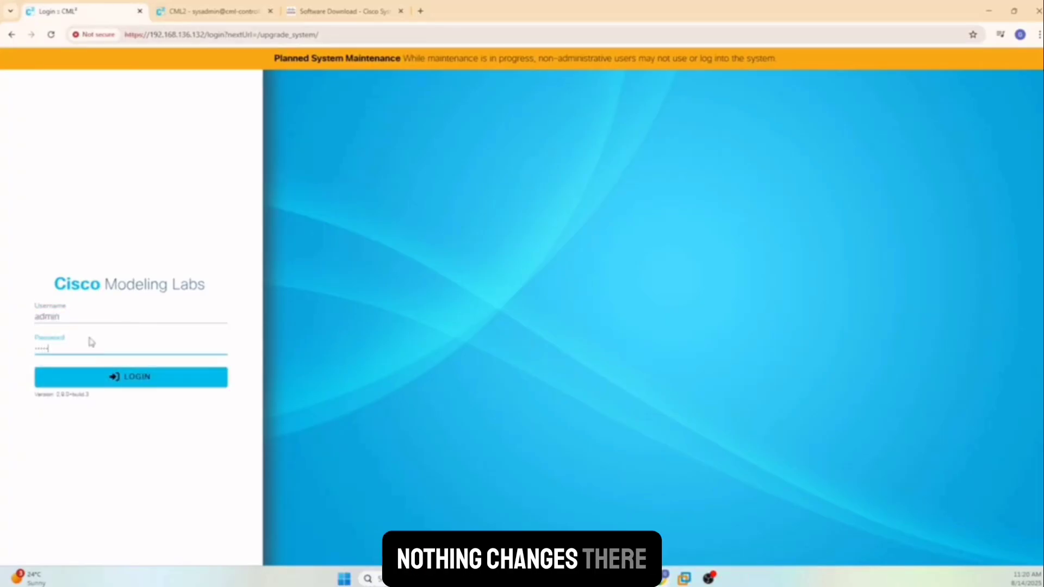
type("•••")
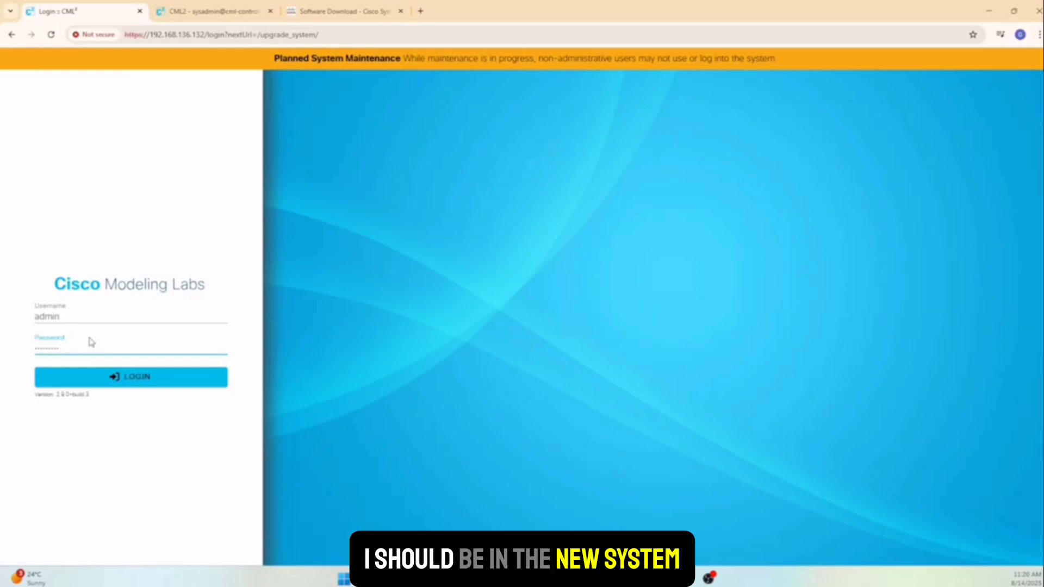
key("Return")
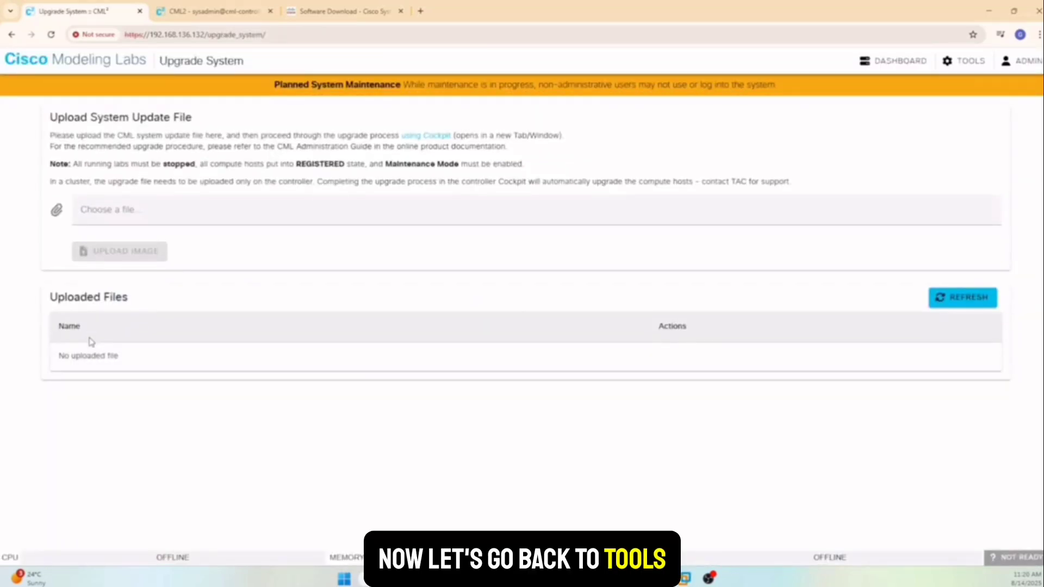
Open System Administration from the admin tools and switch maintenance mode off.
left_click(972, 61)
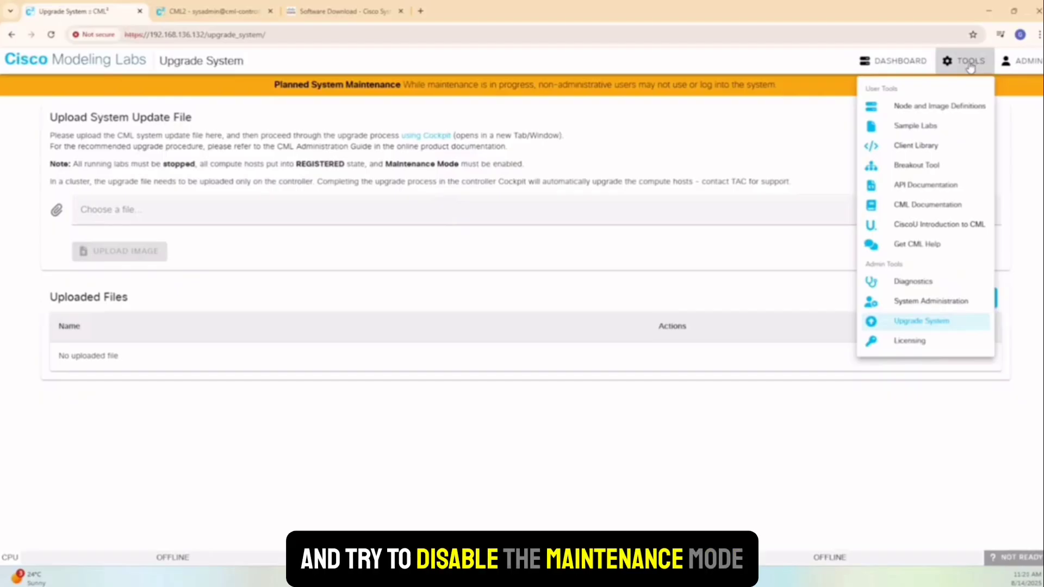
left_click(948, 302)
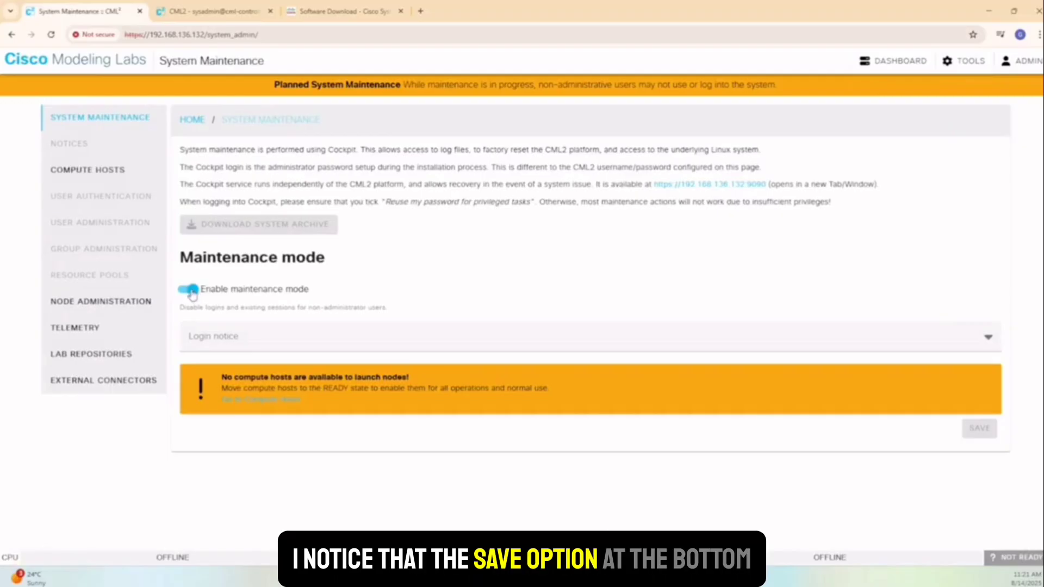
left_click(190, 290)
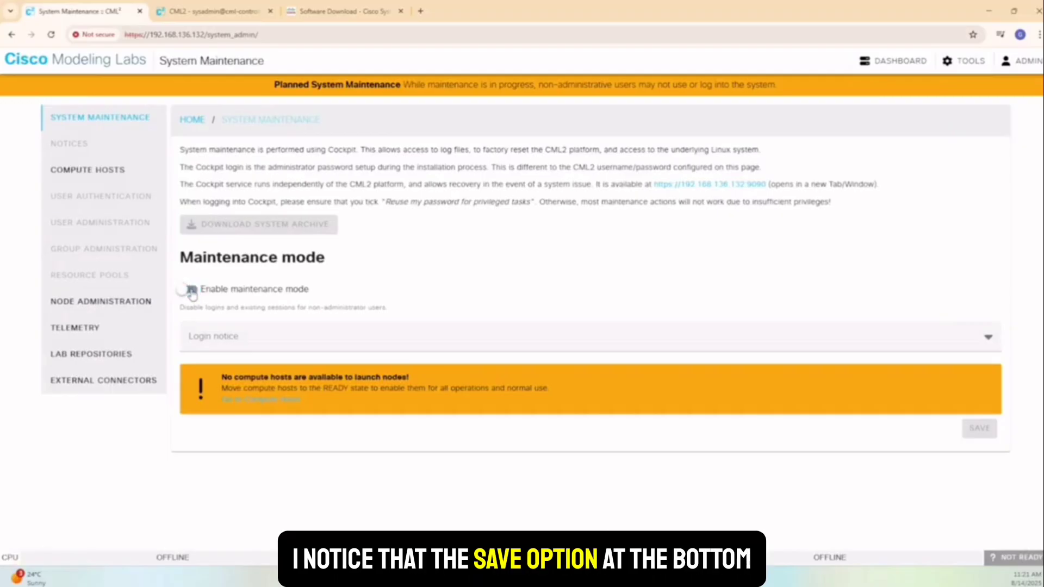
Set the cml-controller compute host's admission state to READY and return to the Dashboard.
left_click(120, 303)
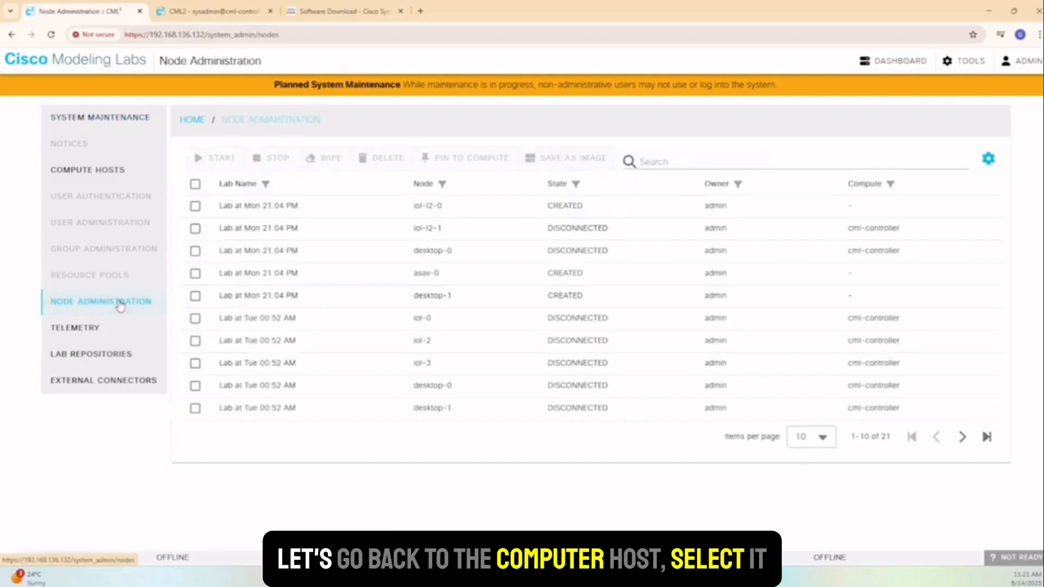
left_click(108, 172)
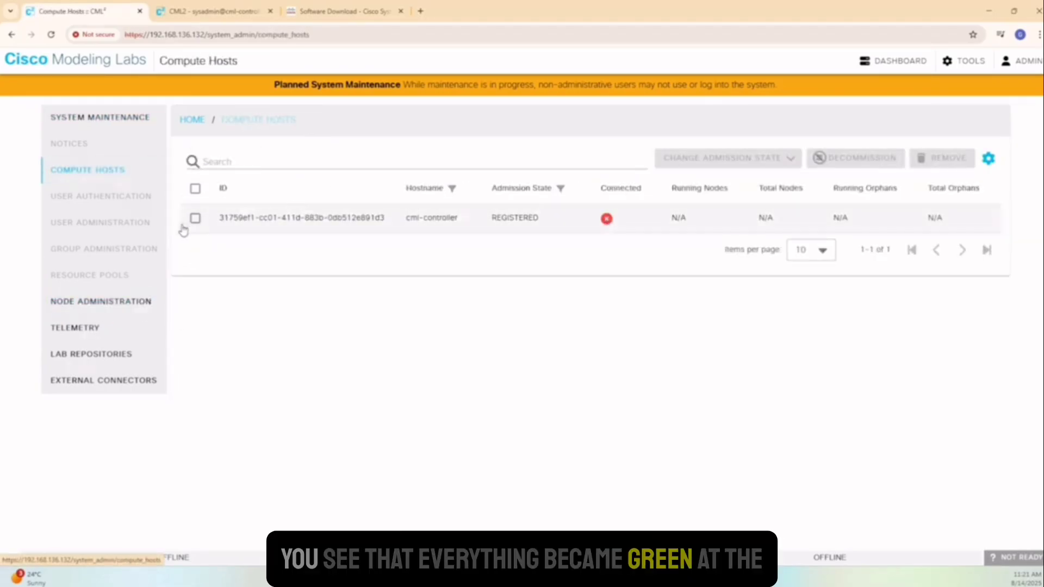
left_click(195, 218)
left_click(764, 161)
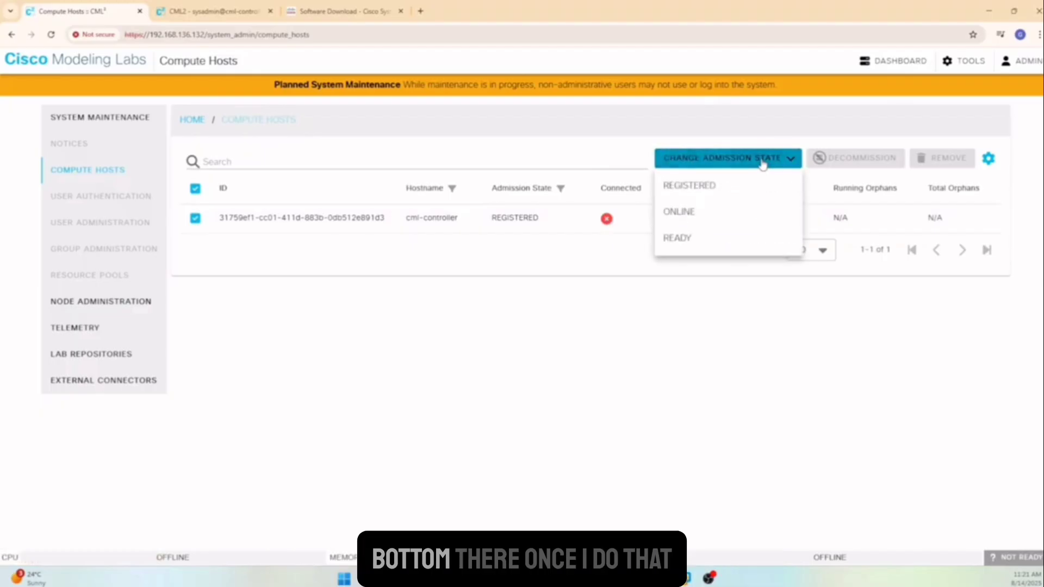
left_click(688, 243)
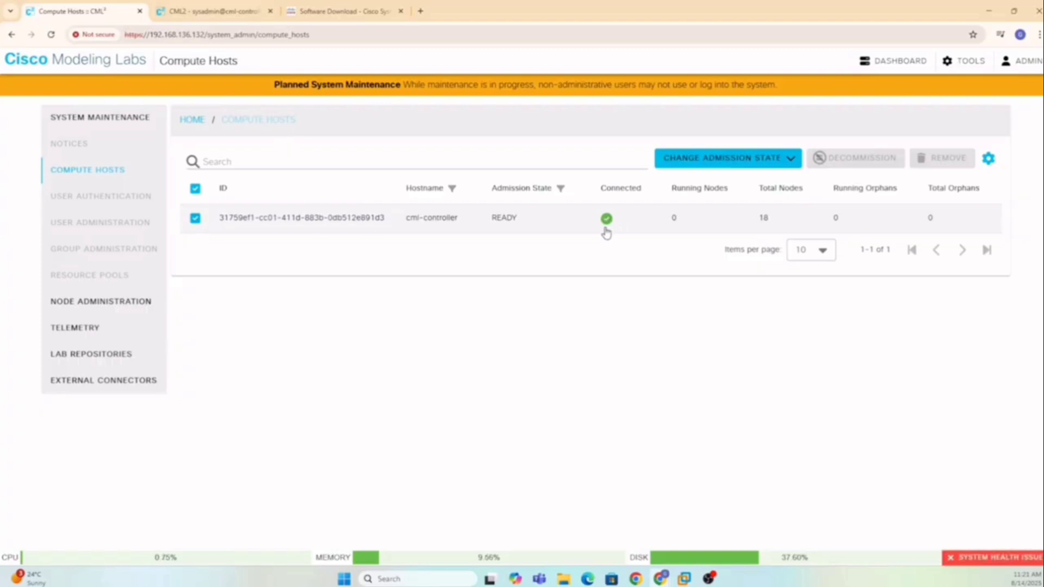
left_click(887, 64)
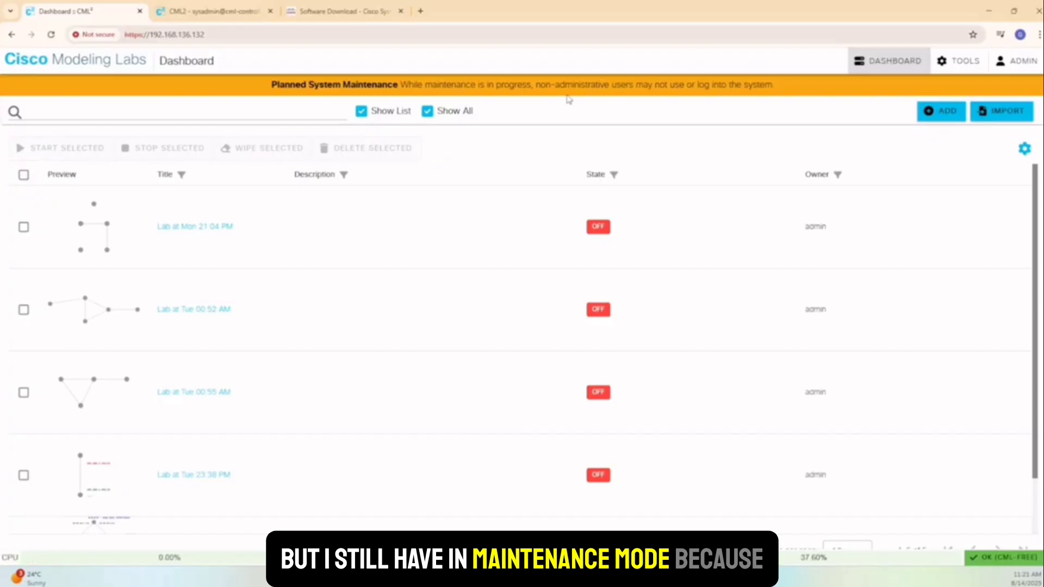
Reload the dashboard to confirm maintenance mode is still on, then bring up the CML2-8 VM console.
left_click(51, 35)
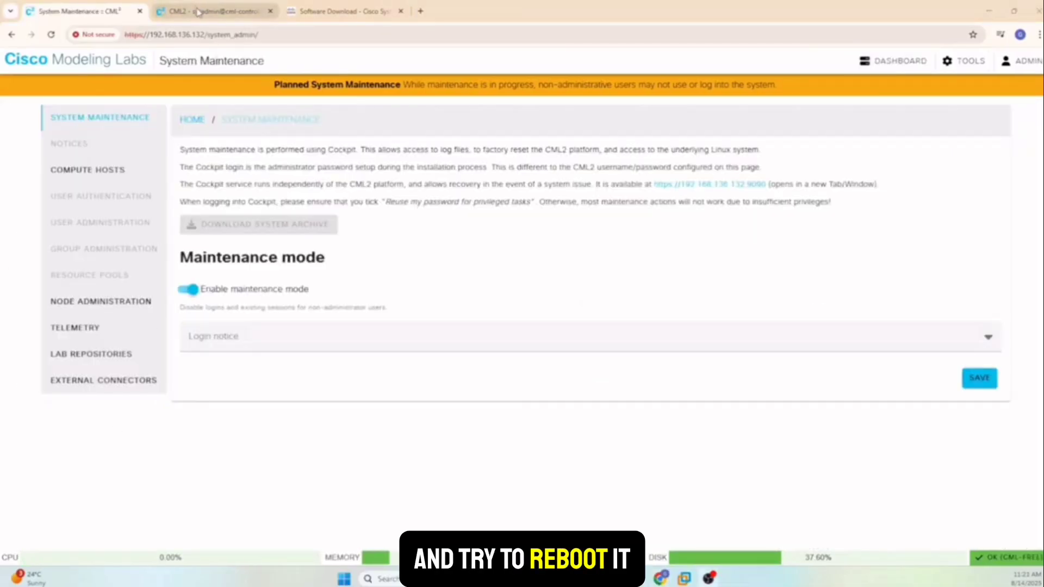
mouse_move(198, 12)
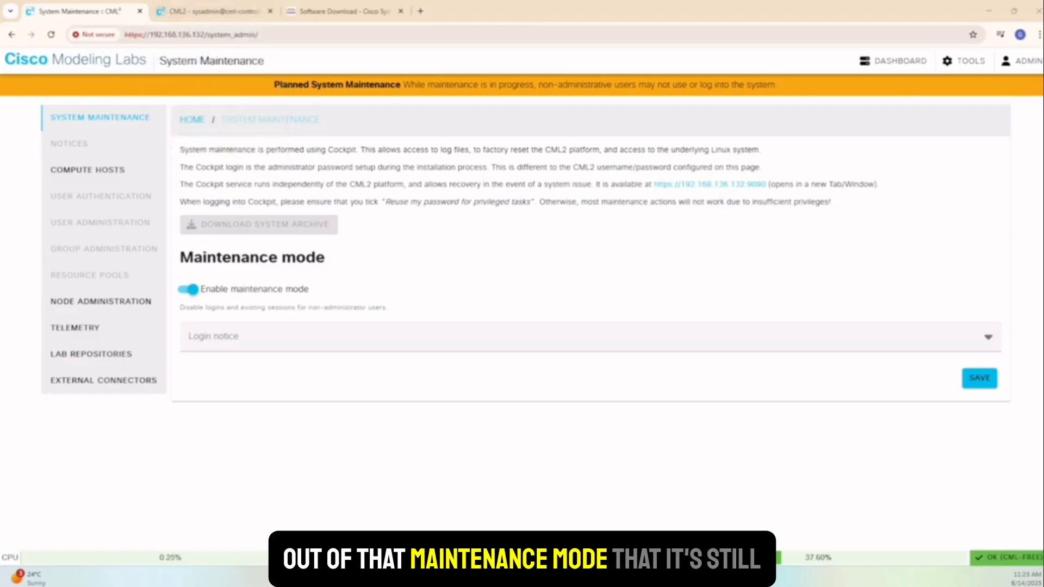
left_click(683, 578)
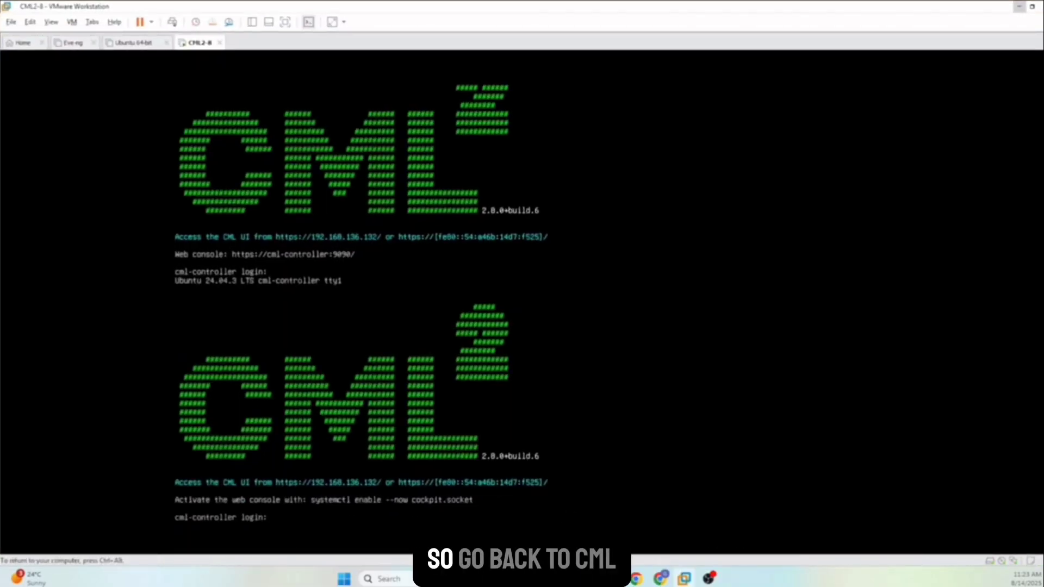
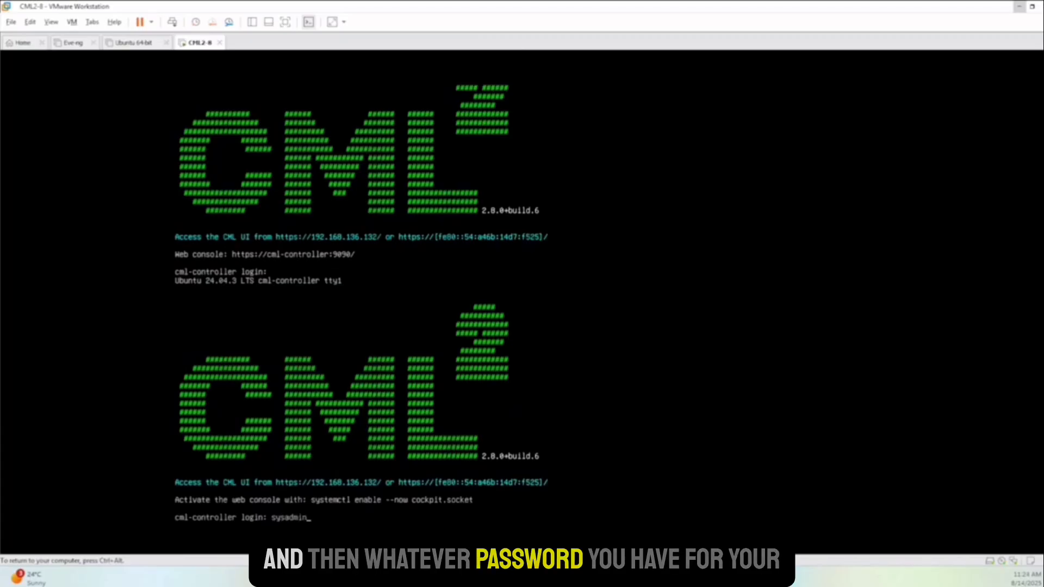
Log into the CML2-8 console as sysadmin with the account password.
key("Return")
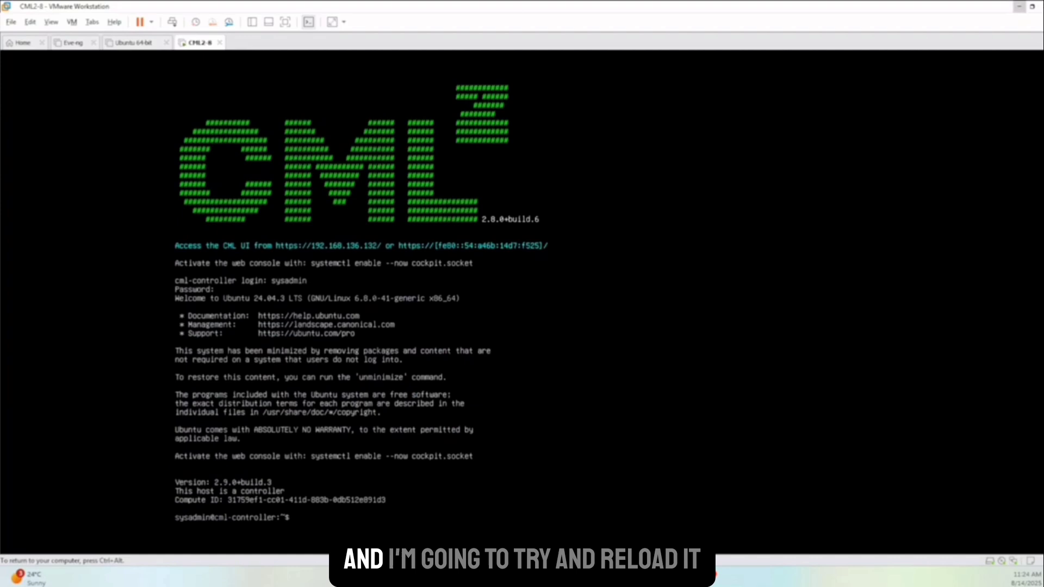
key("Return")
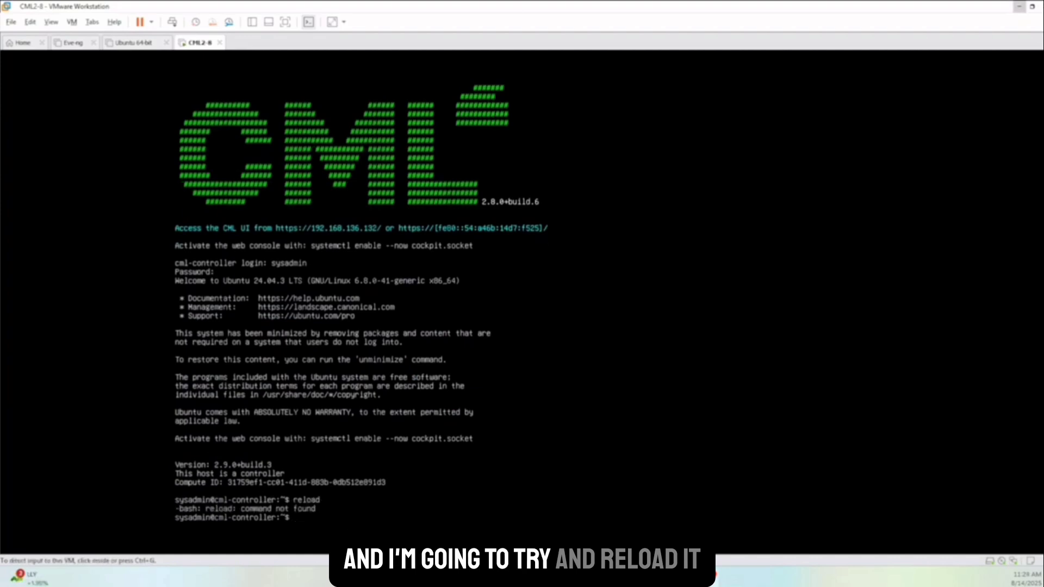
Reboot the controller with 'sudo systemctl reboot', entering the password when prompted.
type("sudo syste")
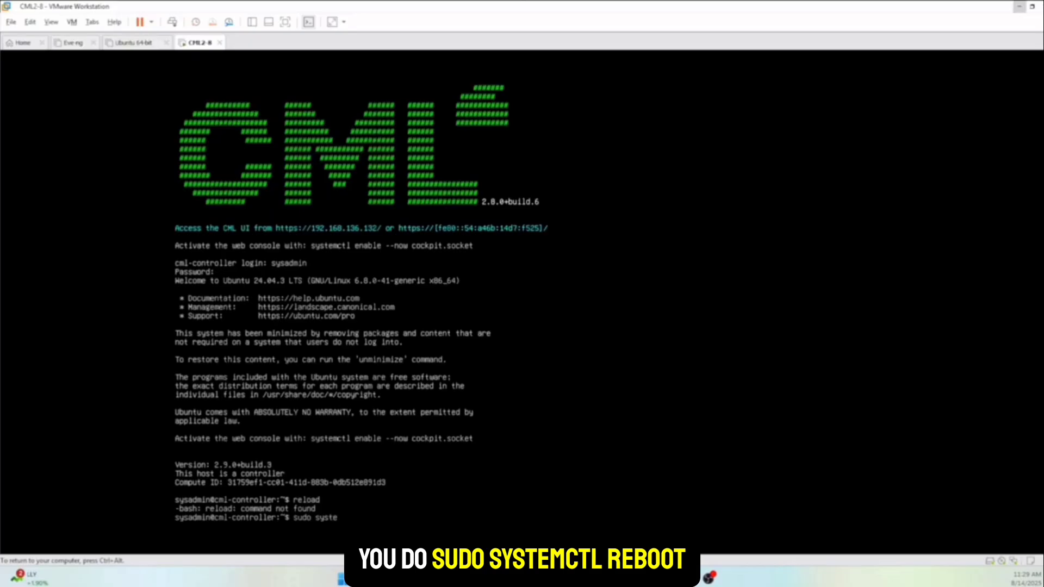
type("mctl reboo")
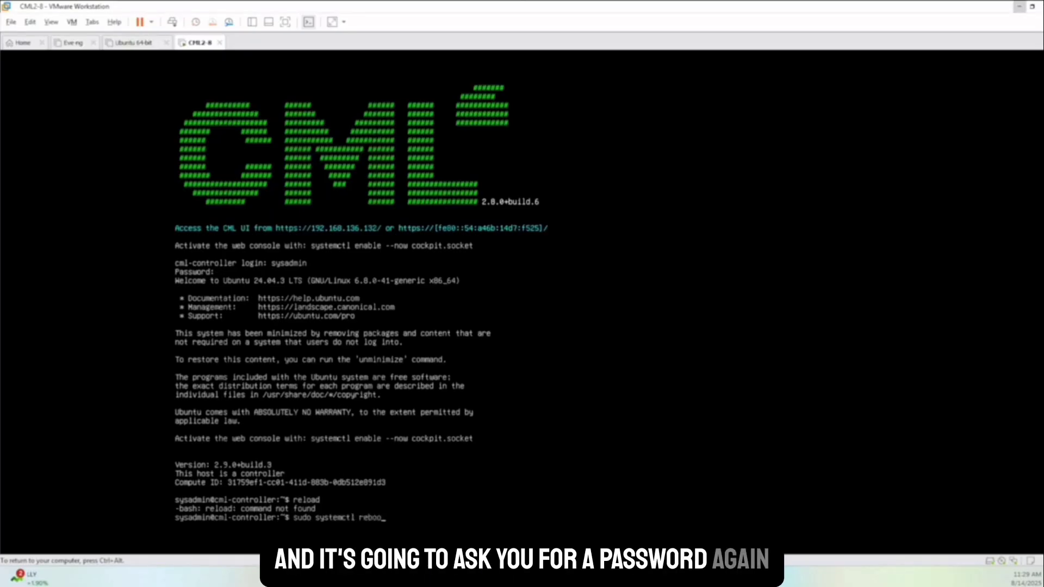
type("t")
key("Return")
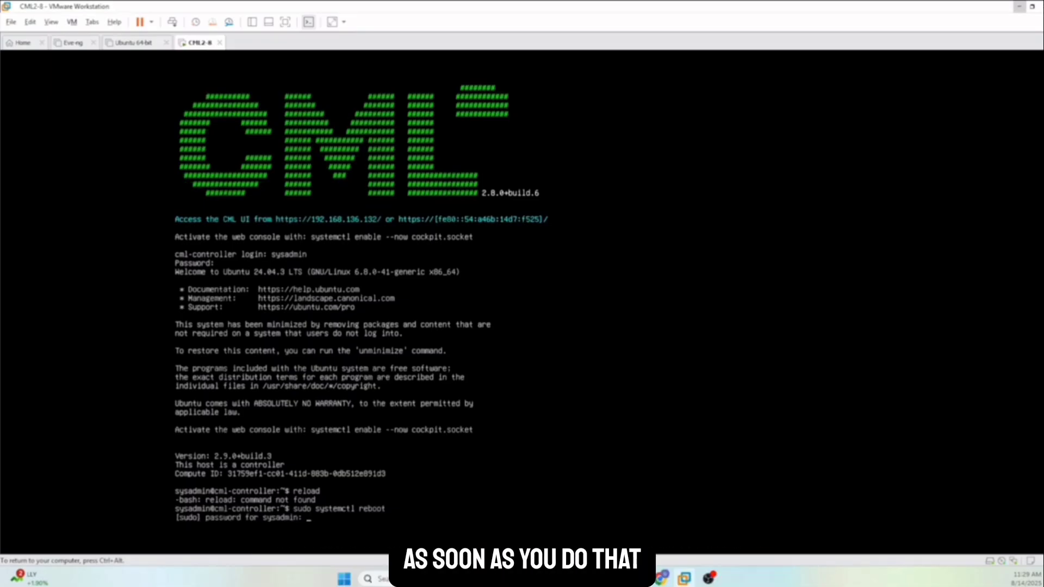
key("Return")
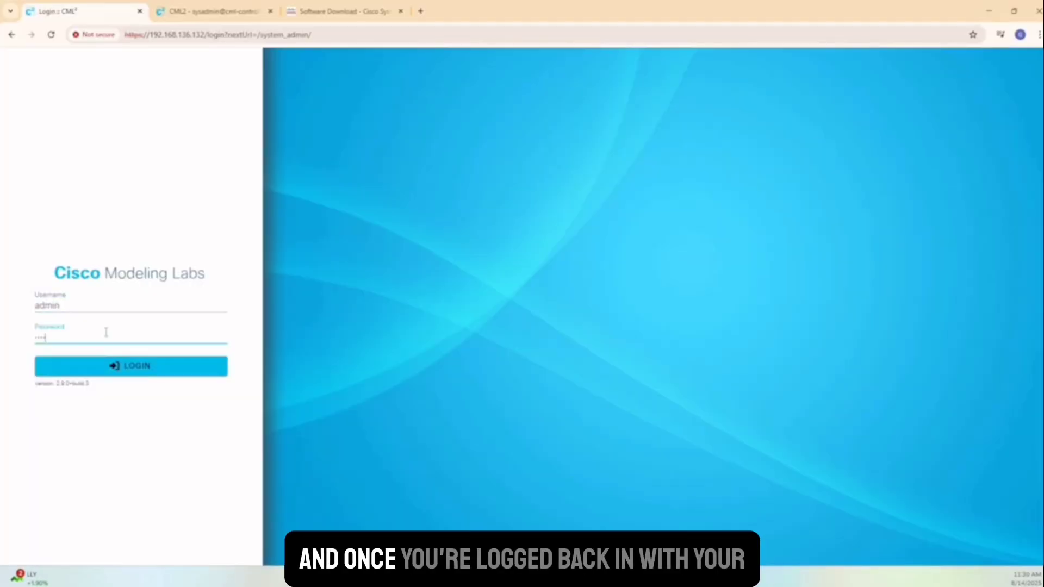
Sign back in, disable and save maintenance mode, then show the Dashboard labs as cards.
type("••")
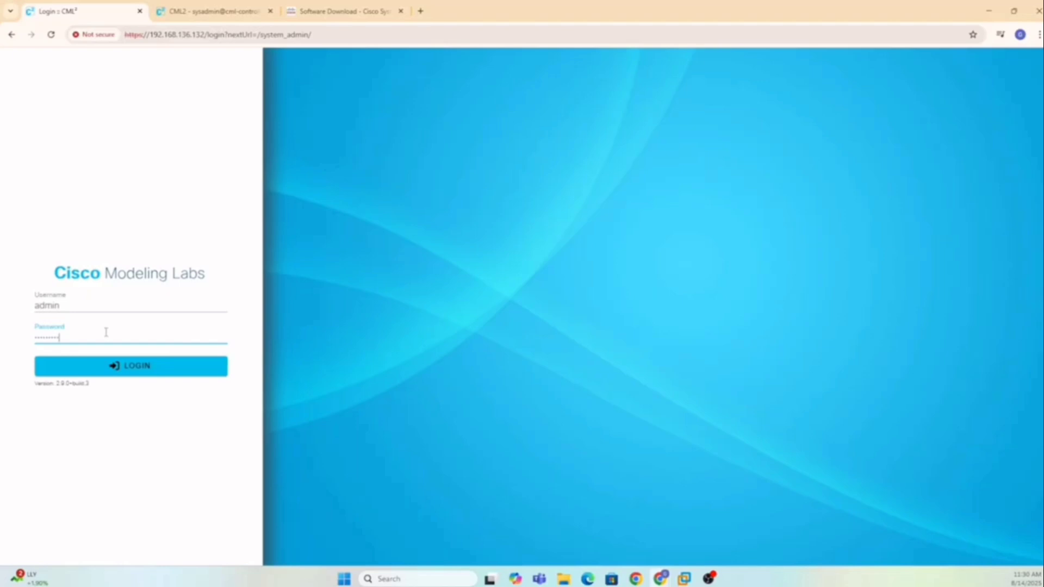
key("Return")
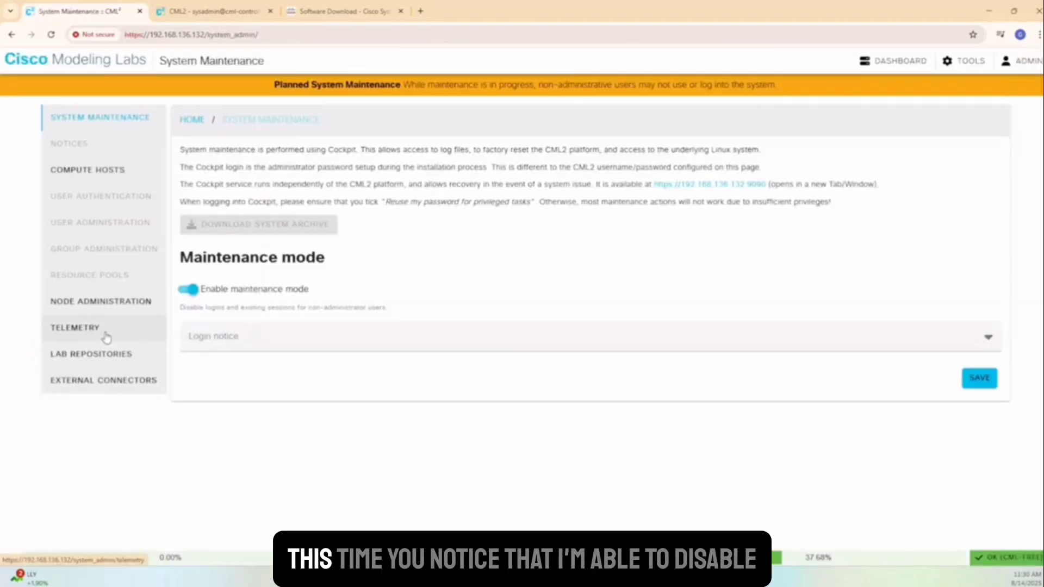
left_click(199, 291)
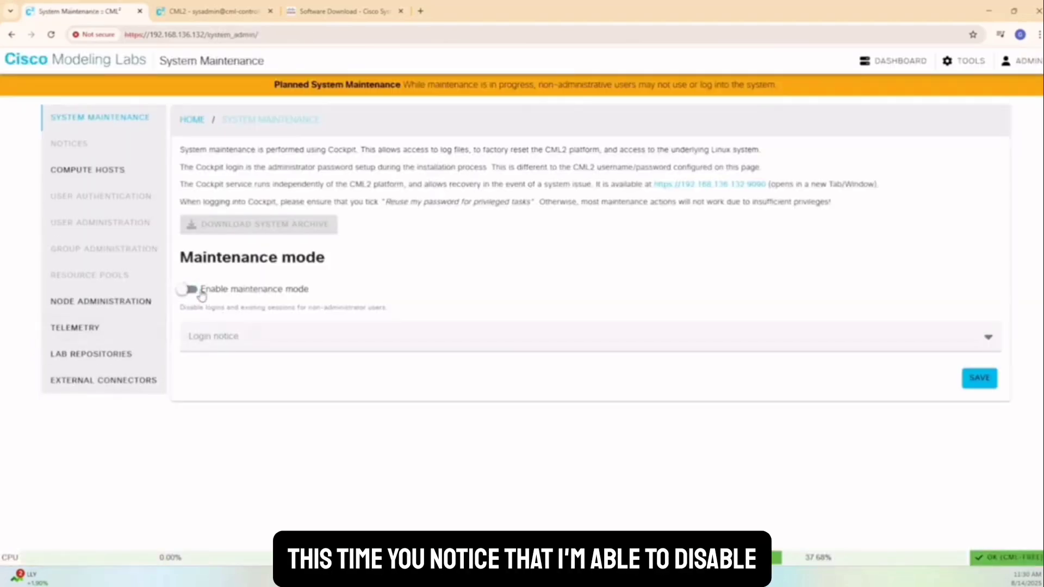
left_click(978, 377)
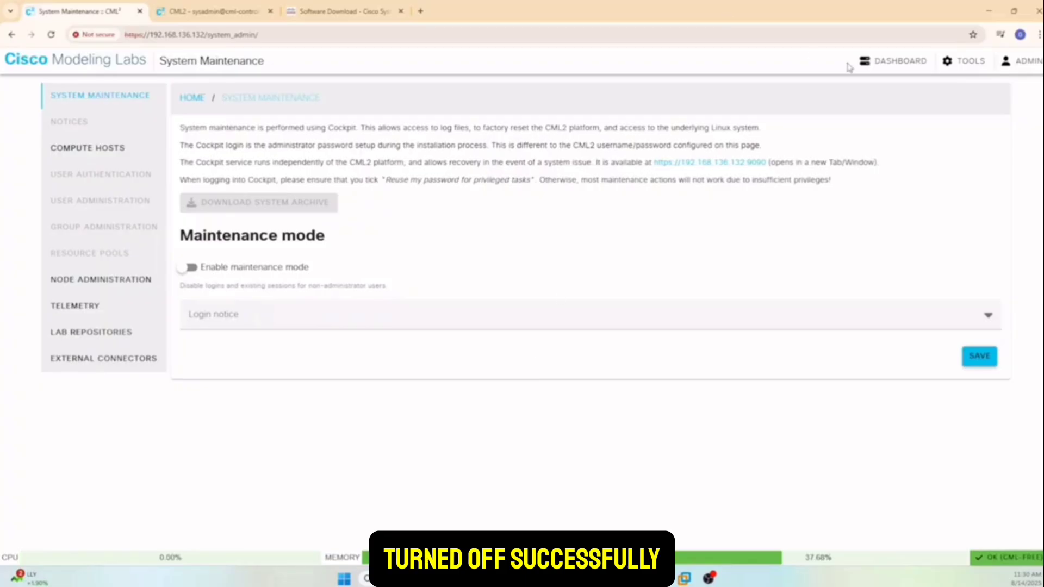
left_click(871, 63)
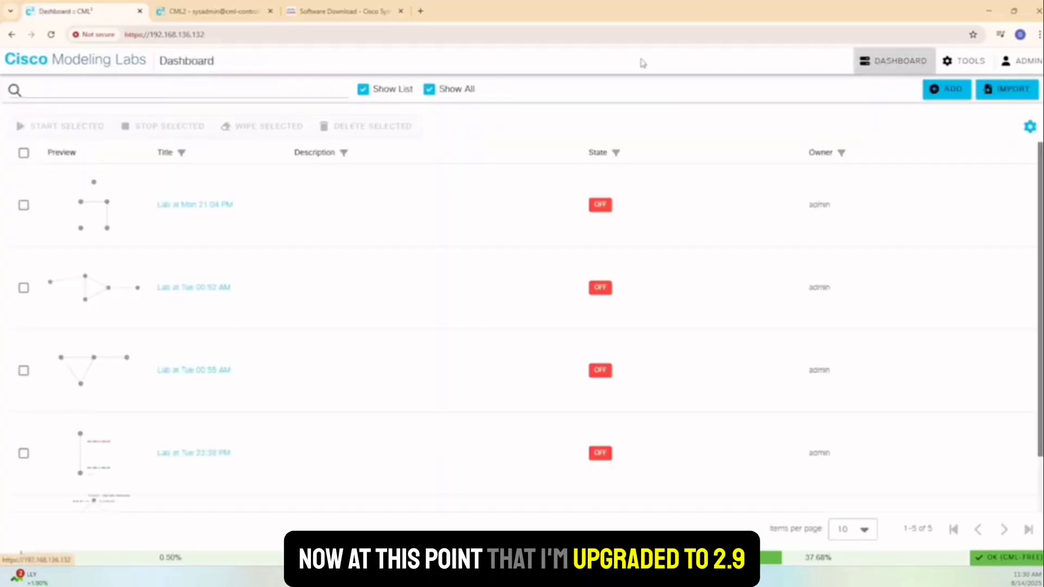
left_click(363, 90)
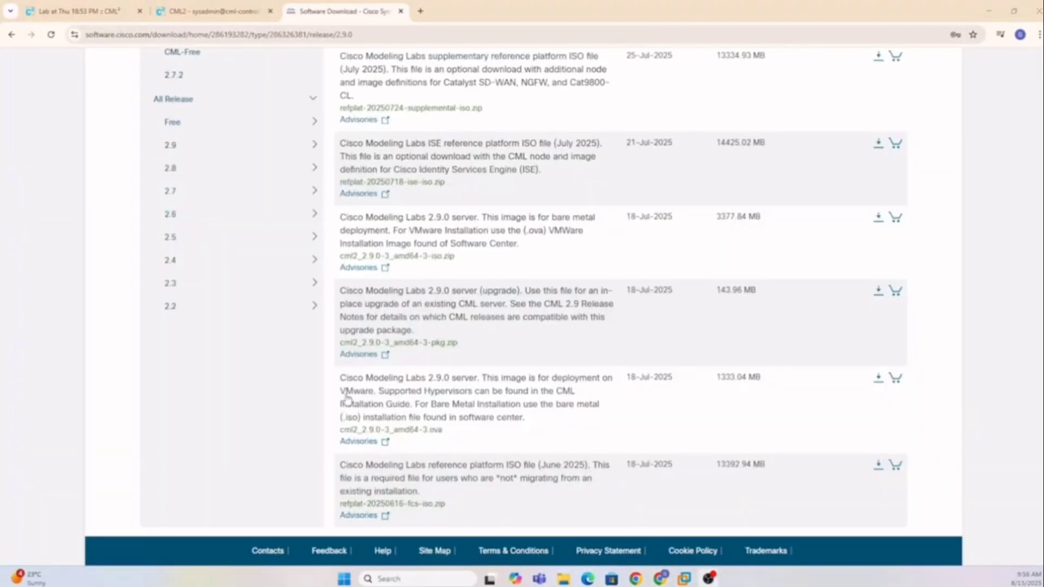
Download refplat-20250616-fcs-iso.zip after accepting the Cisco General Terms.
scroll(347, 398, "up", 3)
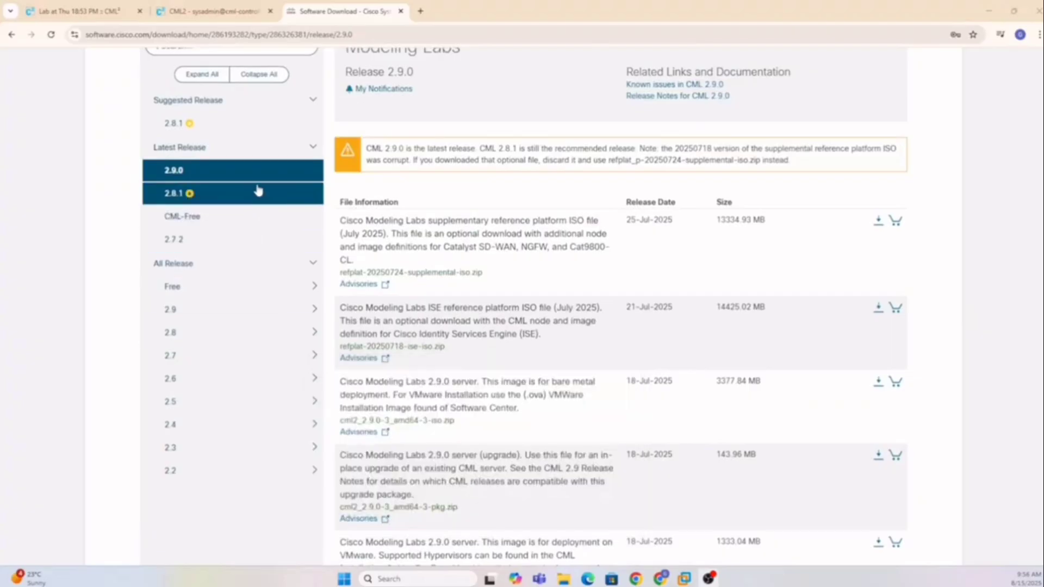
scroll(492, 336, "down", 2)
scroll(493, 335, "down", 1)
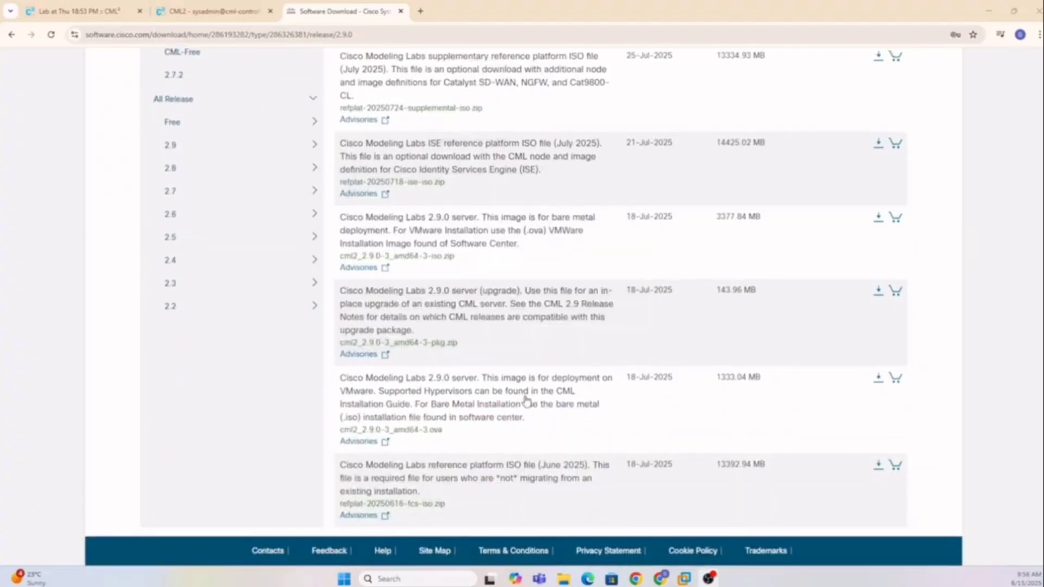
mouse_move(538, 497)
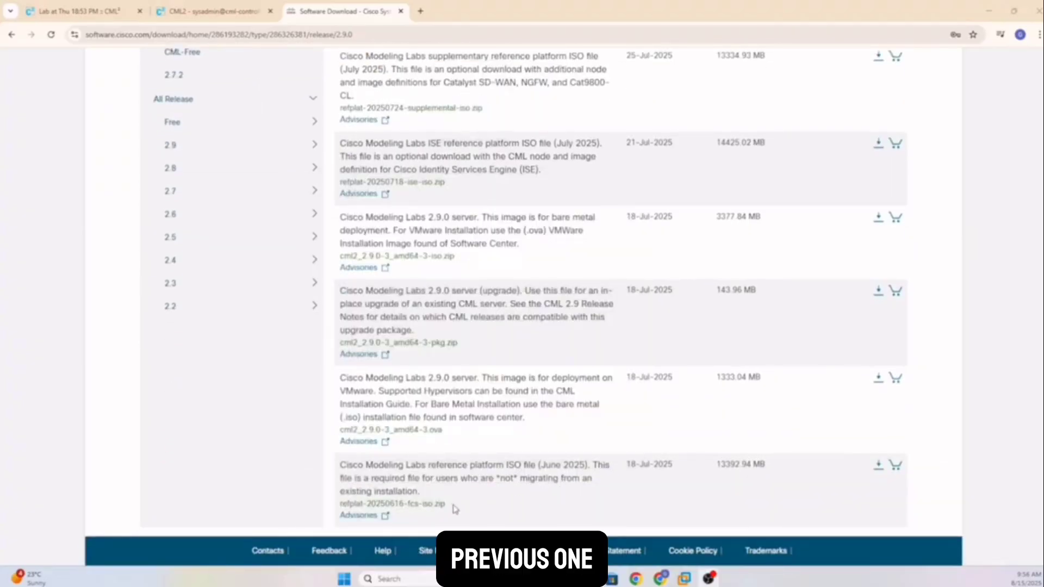
left_click(878, 466)
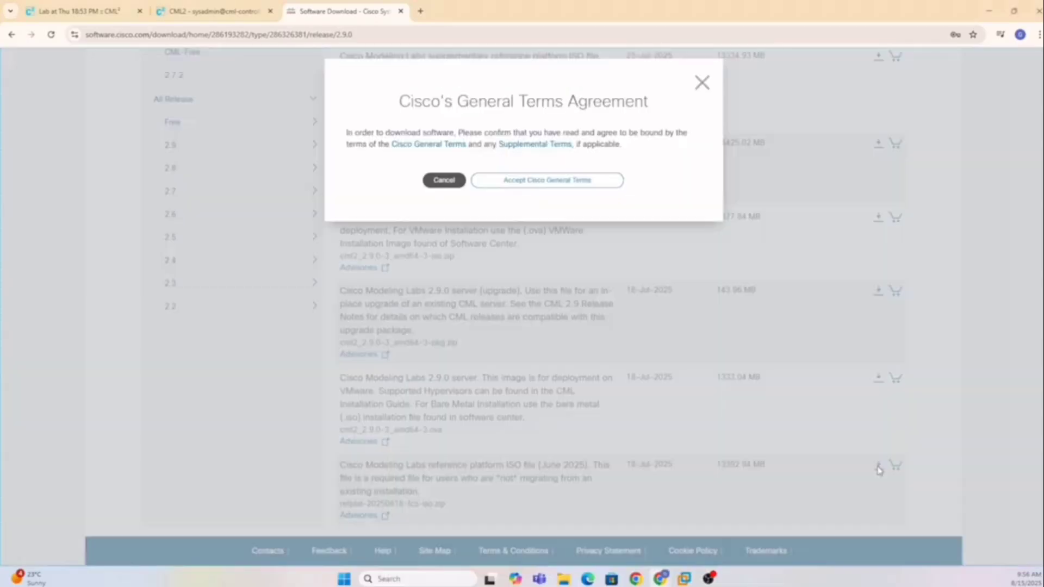
left_click(563, 186)
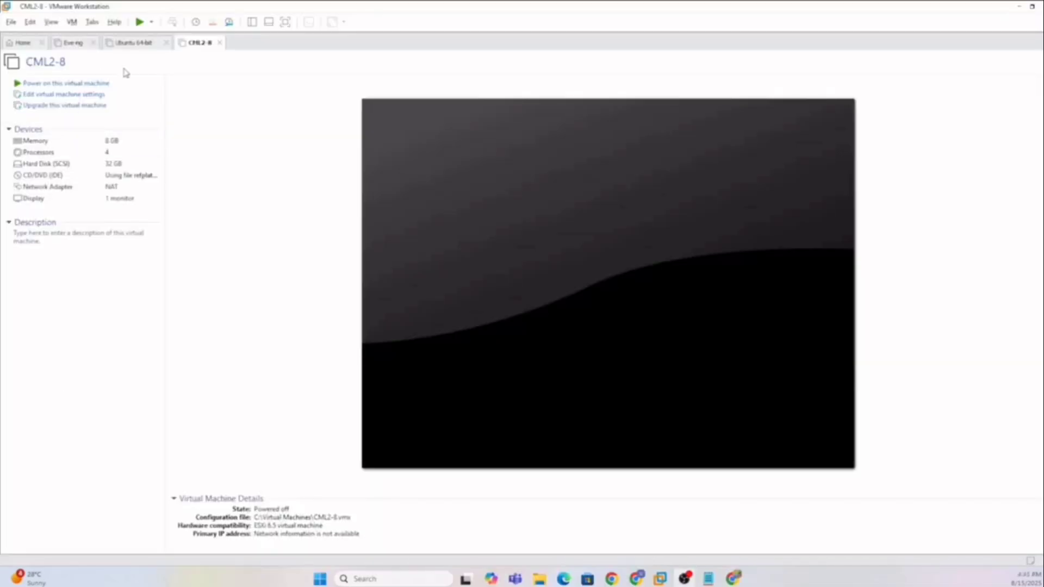
Attach the Desktop/CML refplat-20250616-fcs ISO to the CML2-8 CD/DVD drive and power on the VM.
double_click(129, 181)
left_click(695, 212)
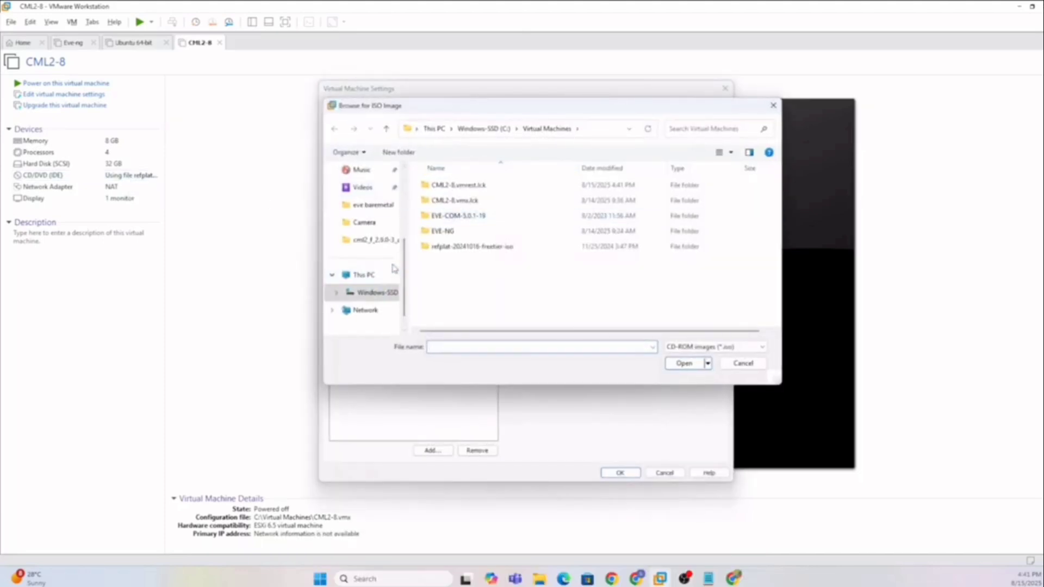
scroll(404, 276, "up", 5)
left_click(373, 225)
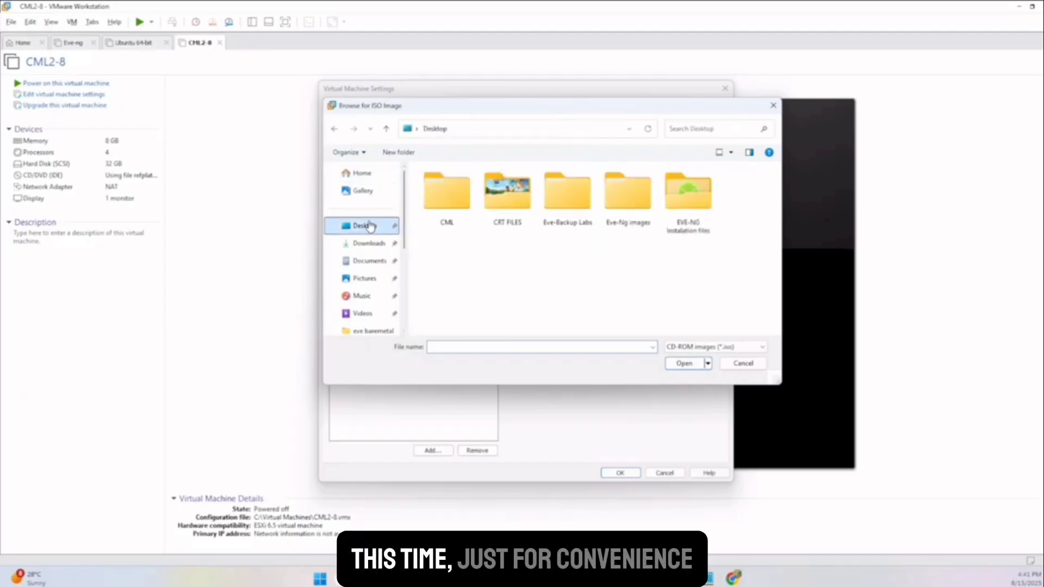
double_click(450, 197)
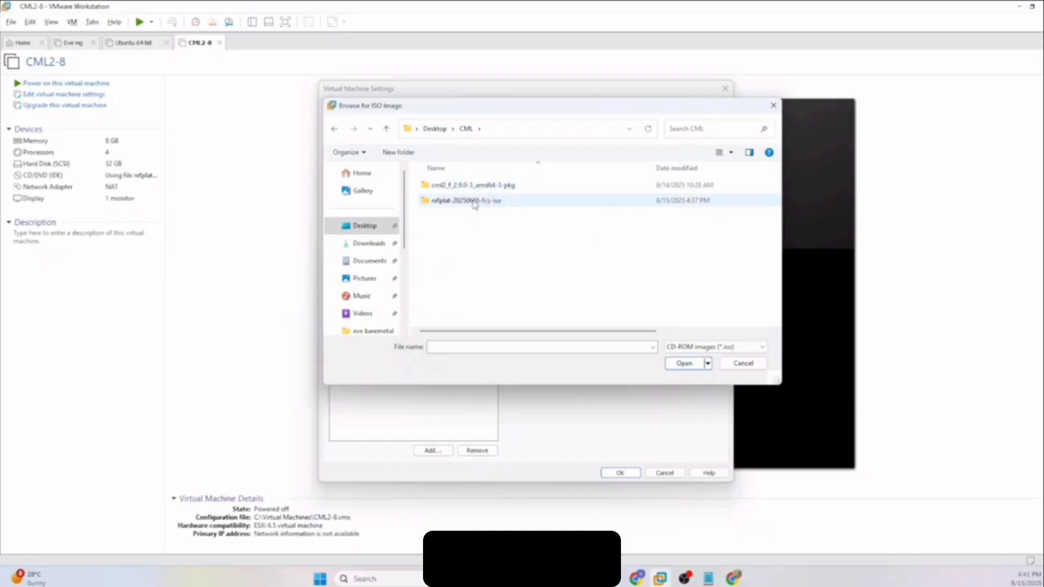
left_click(475, 202)
left_click(684, 363)
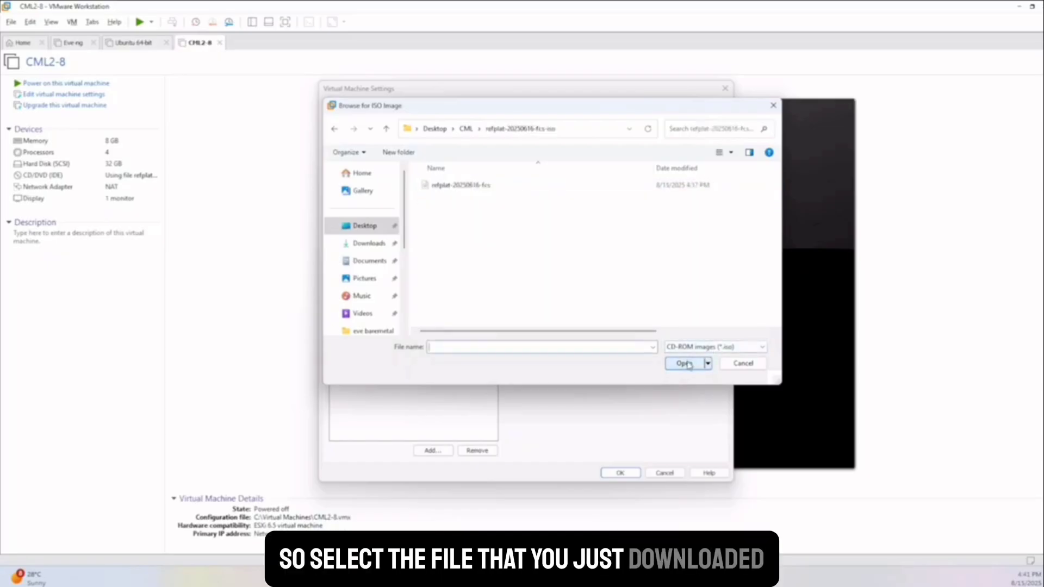
left_click(442, 186)
left_click(681, 363)
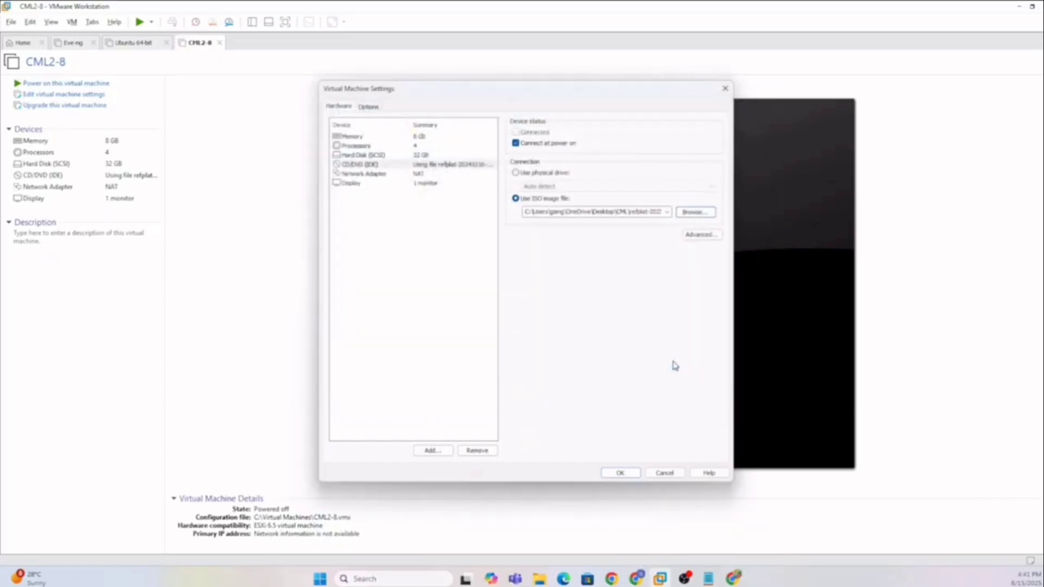
left_click(622, 471)
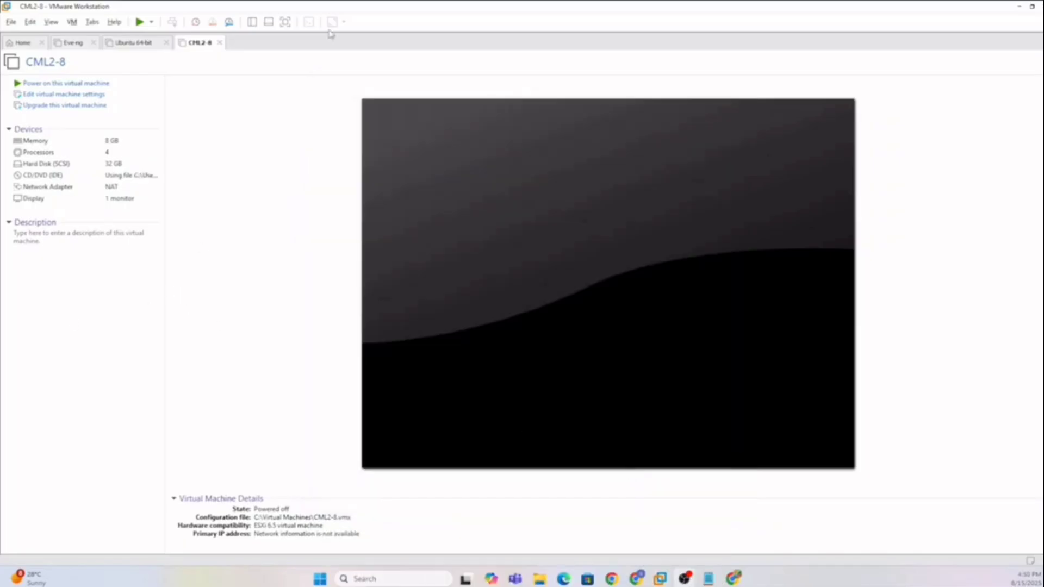
left_click(140, 22)
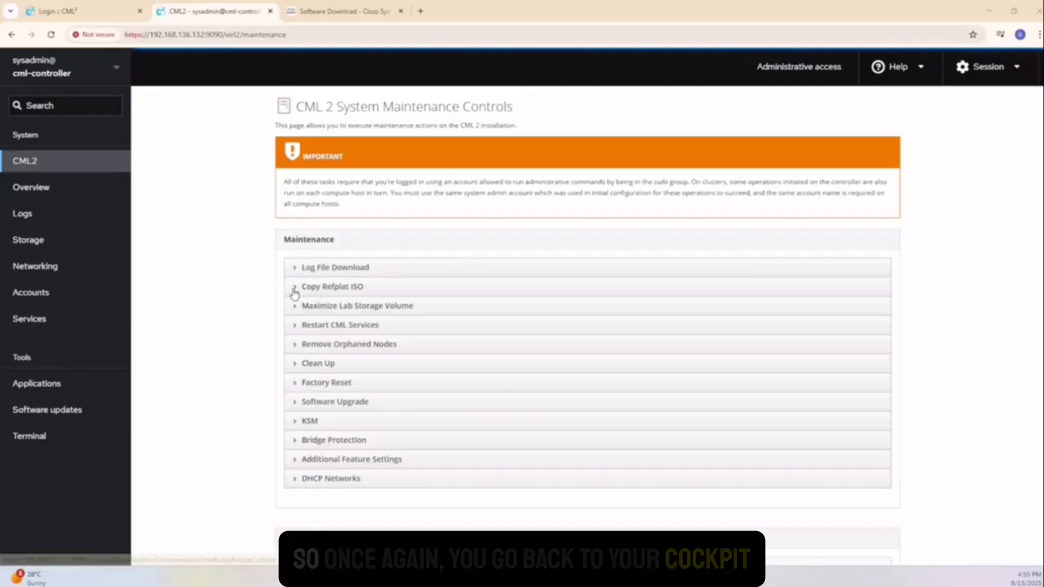
Run Copy Refplat ISO under CML2 Maintenance, confirm with Copy, and verify exit code 0 in the log.
left_click(289, 294)
left_click(826, 321)
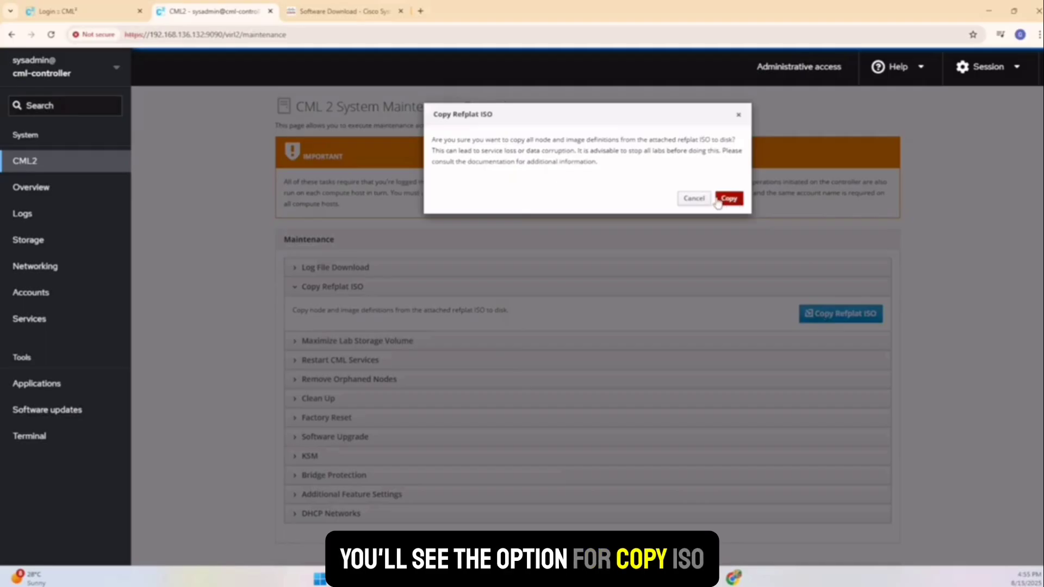
left_click(728, 199)
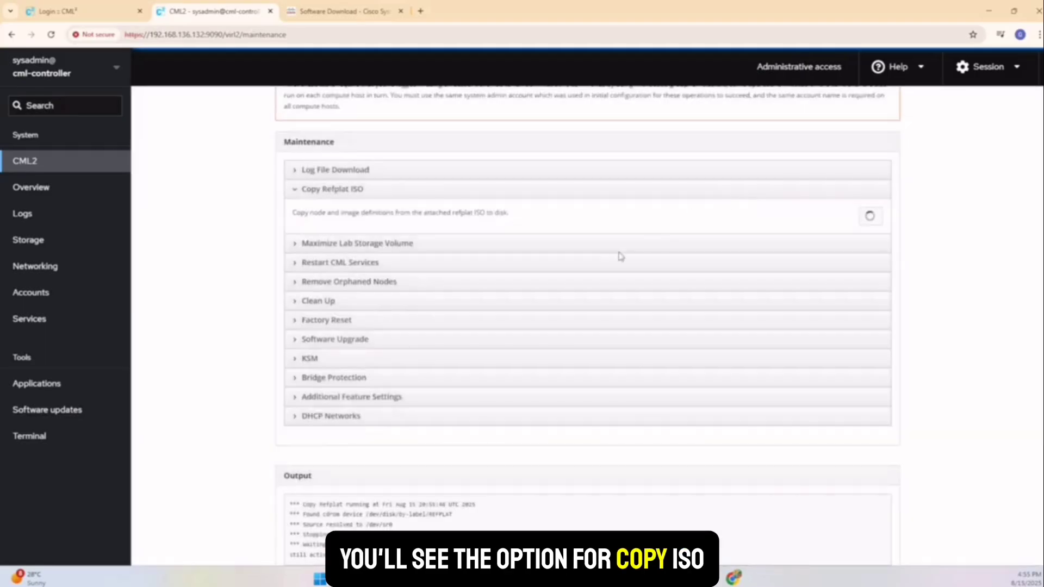
scroll(496, 494, "down", 1)
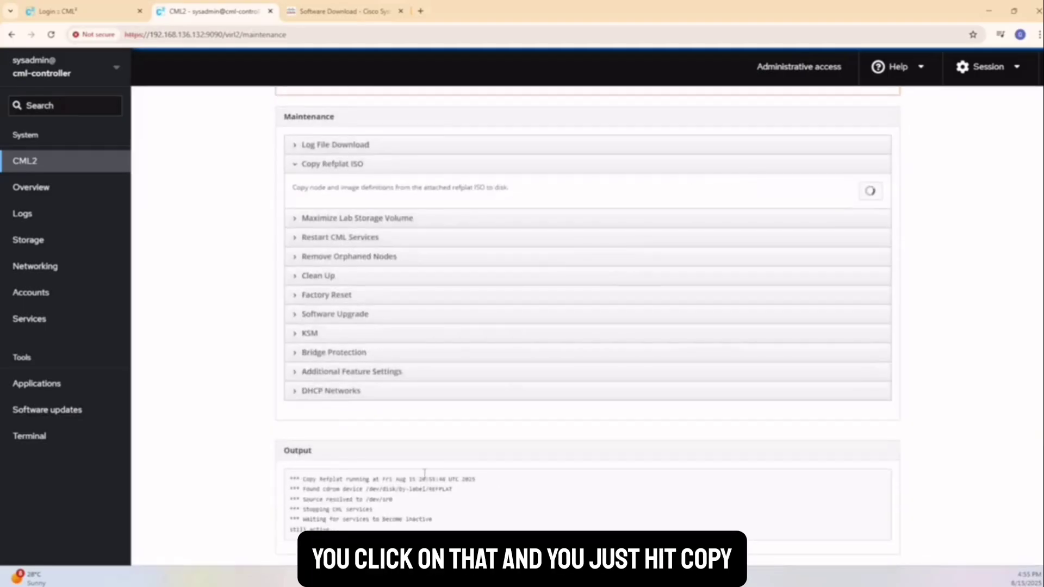
scroll(425, 473, "down", 2)
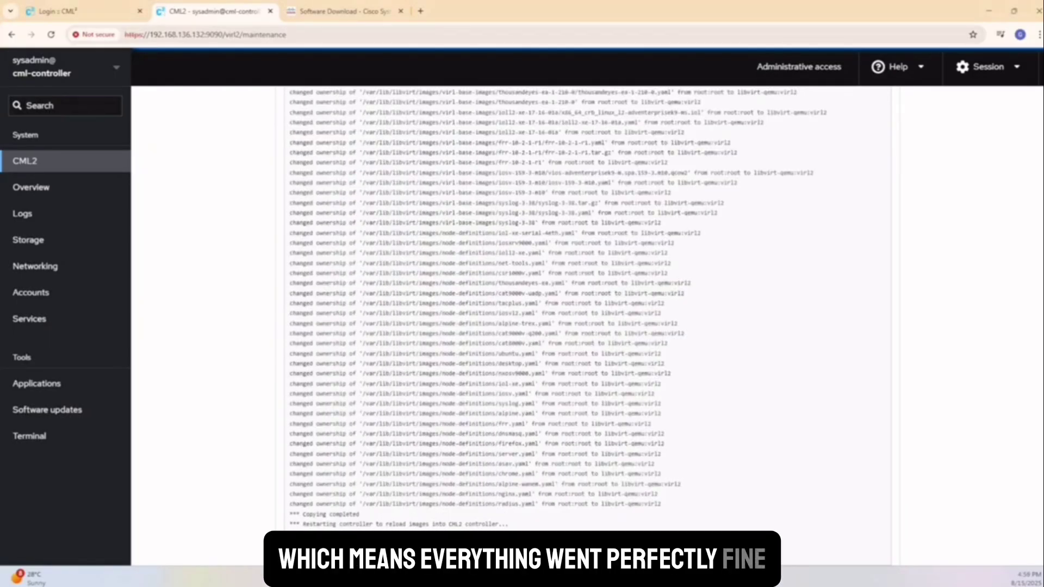
left_click_drag(366, 555, 325, 554)
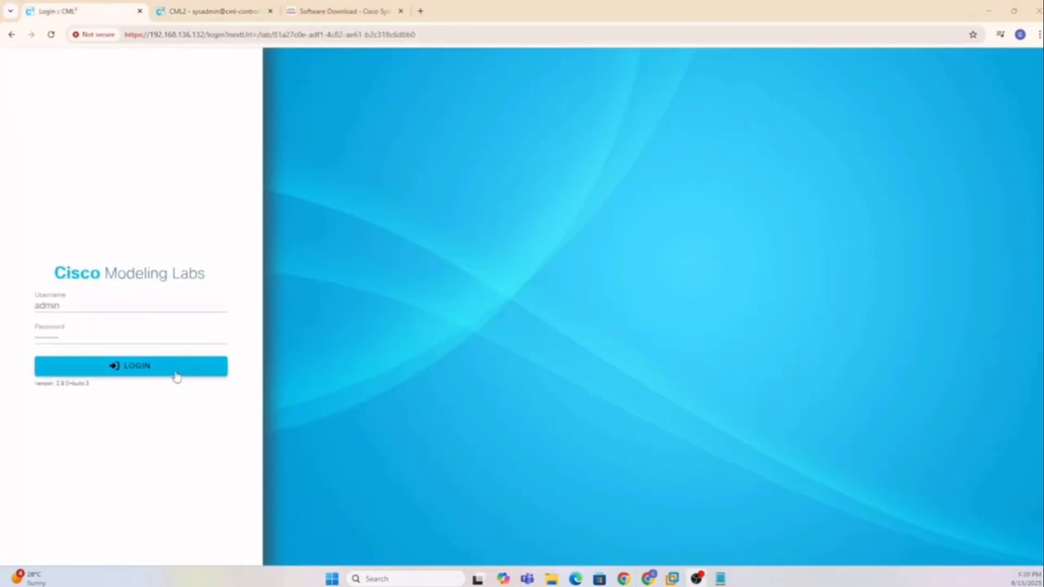
left_click(177, 375)
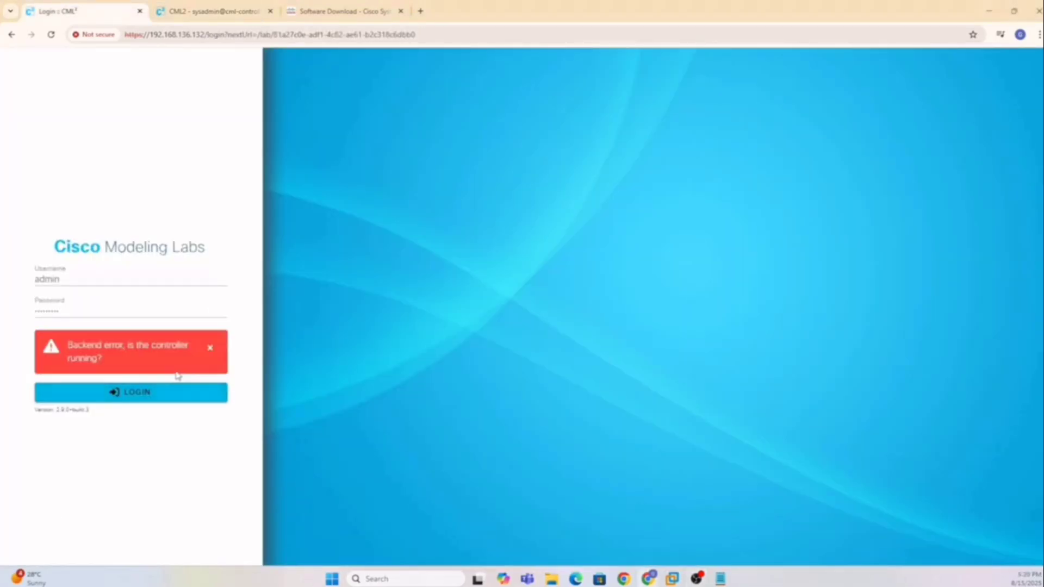
left_click(113, 311)
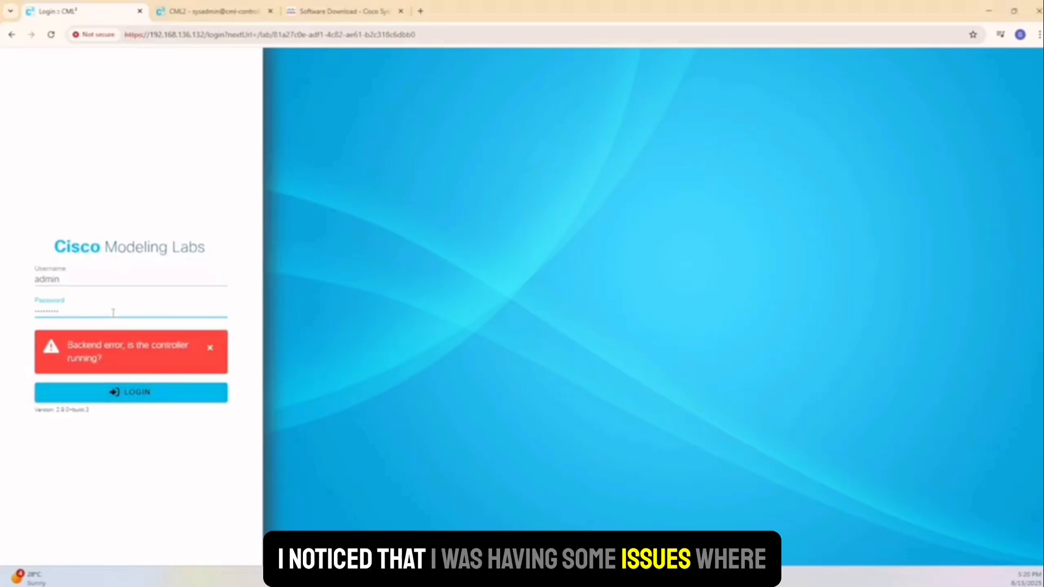
left_click(210, 348)
left_click(114, 337)
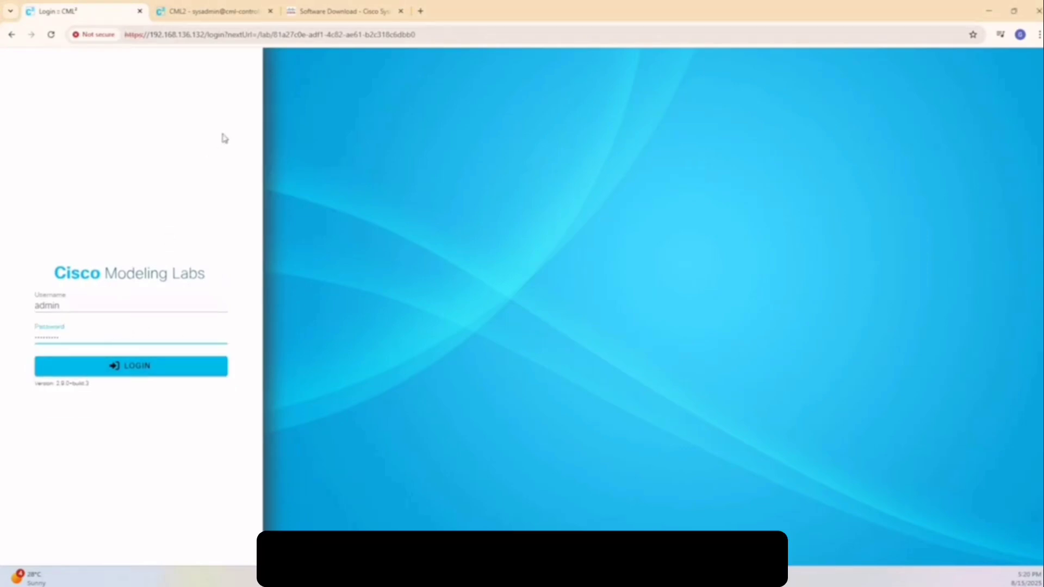
left_click(109, 375)
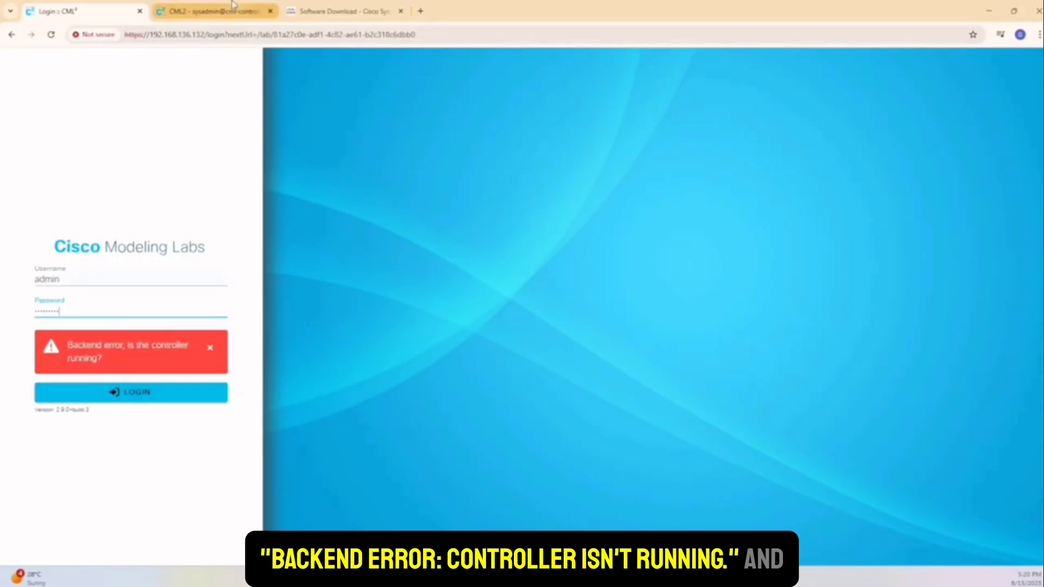
left_click(194, 34)
key("Return")
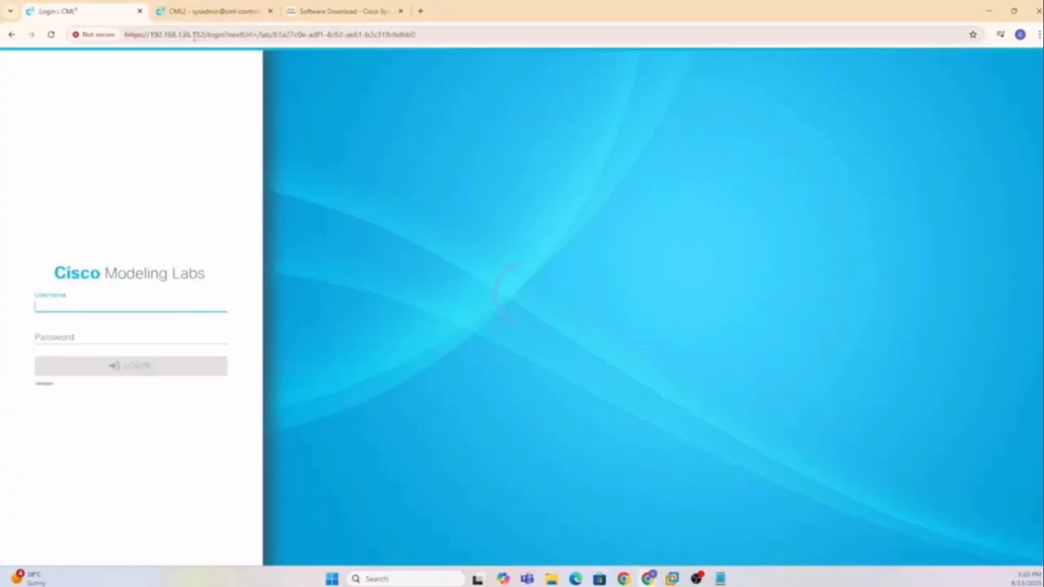
type("admin")
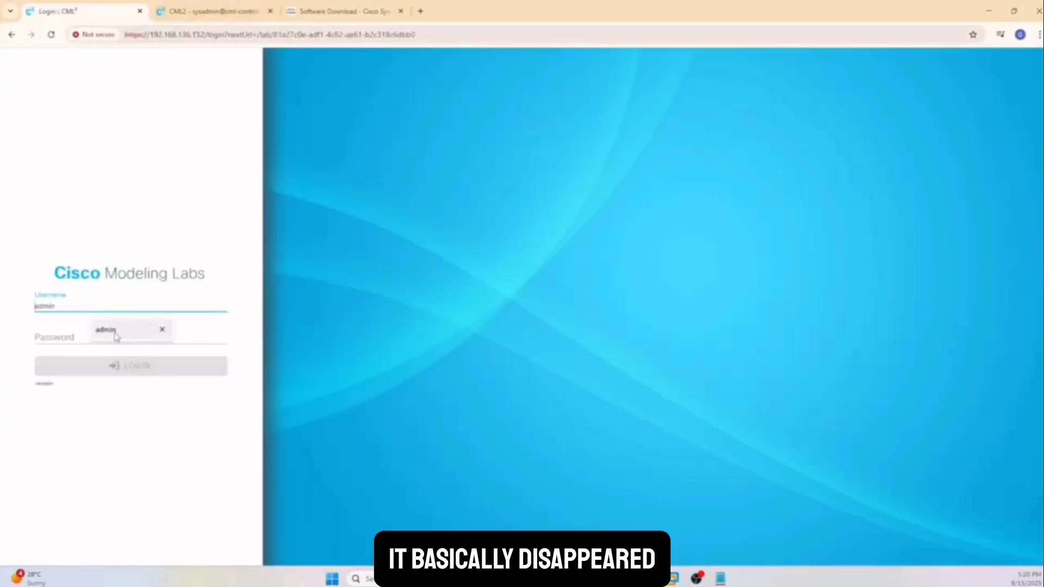
left_click(107, 343)
type("*******")
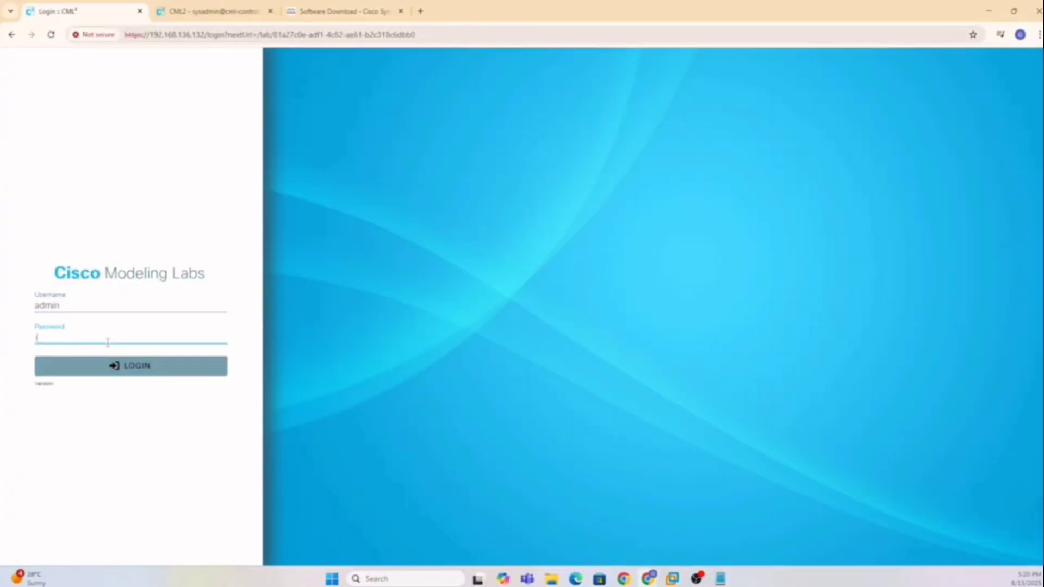
type("**")
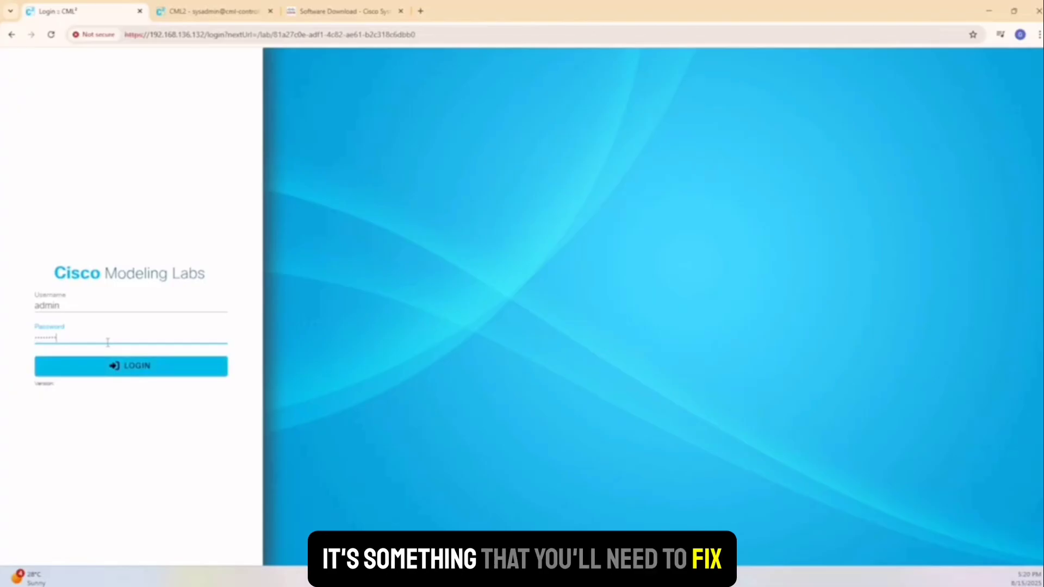
key("Return")
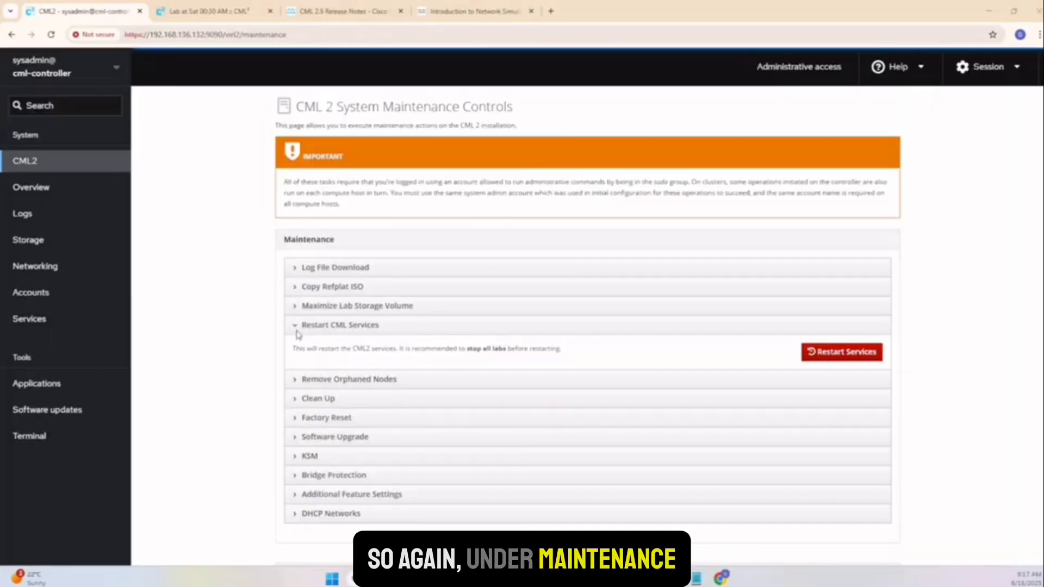
Expand Restart CML Services and Factory Reset in Maintenance, then ADD a new lab from the Dashboard.
left_click(293, 324)
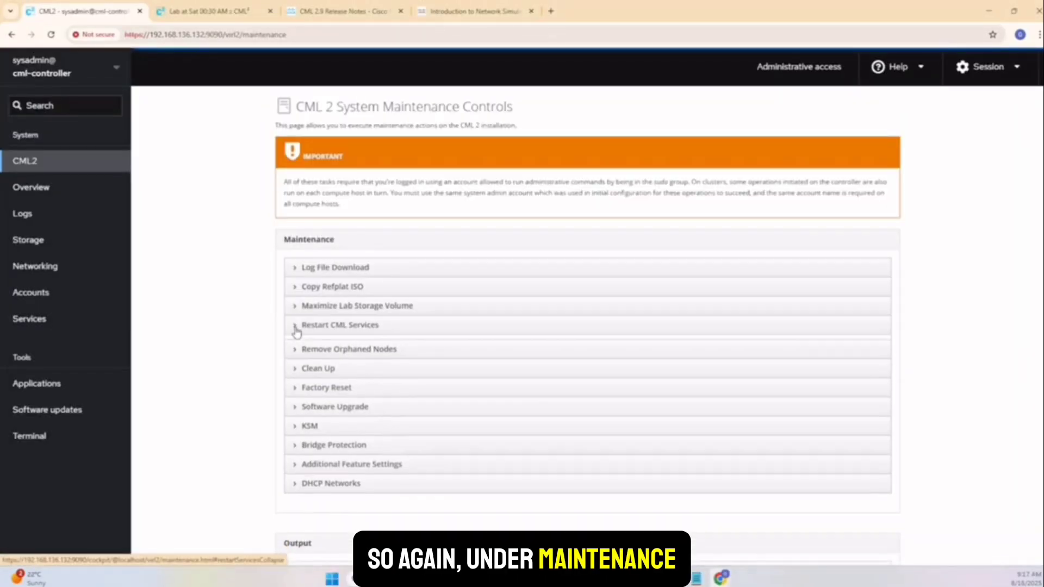
left_click(293, 325)
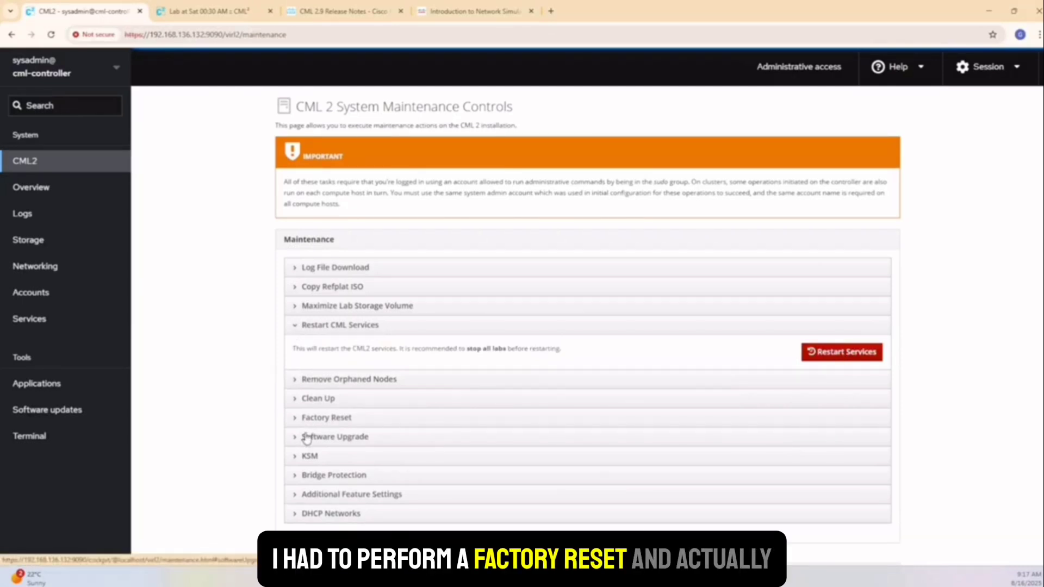
left_click(295, 418)
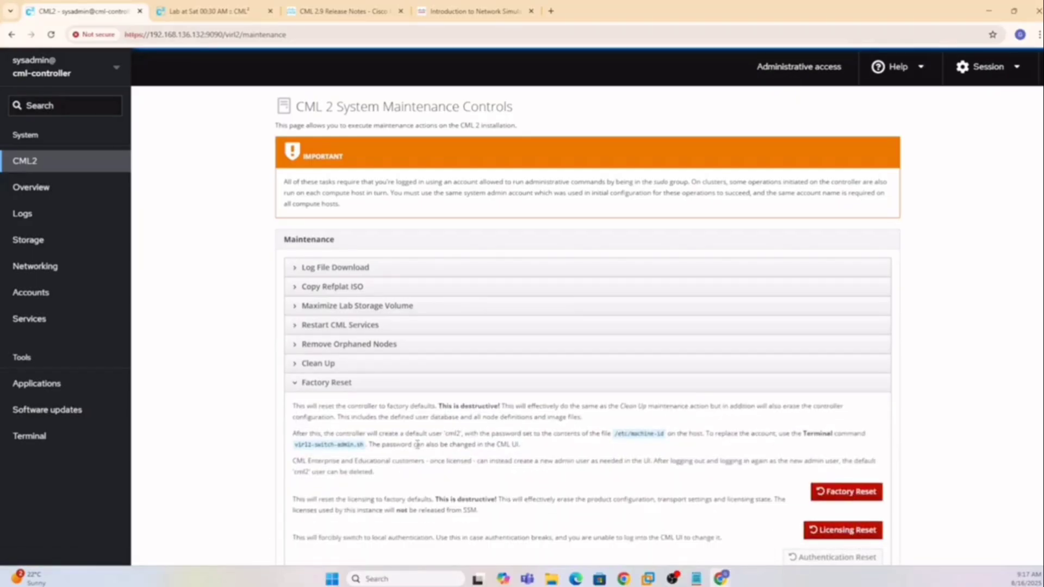
scroll(417, 444, "down", 1)
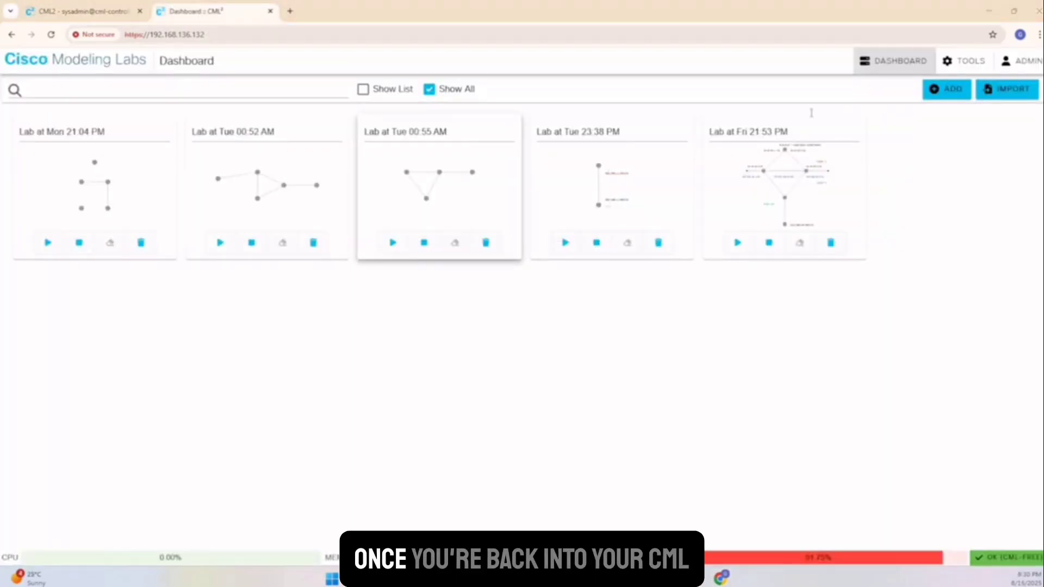
left_click(947, 94)
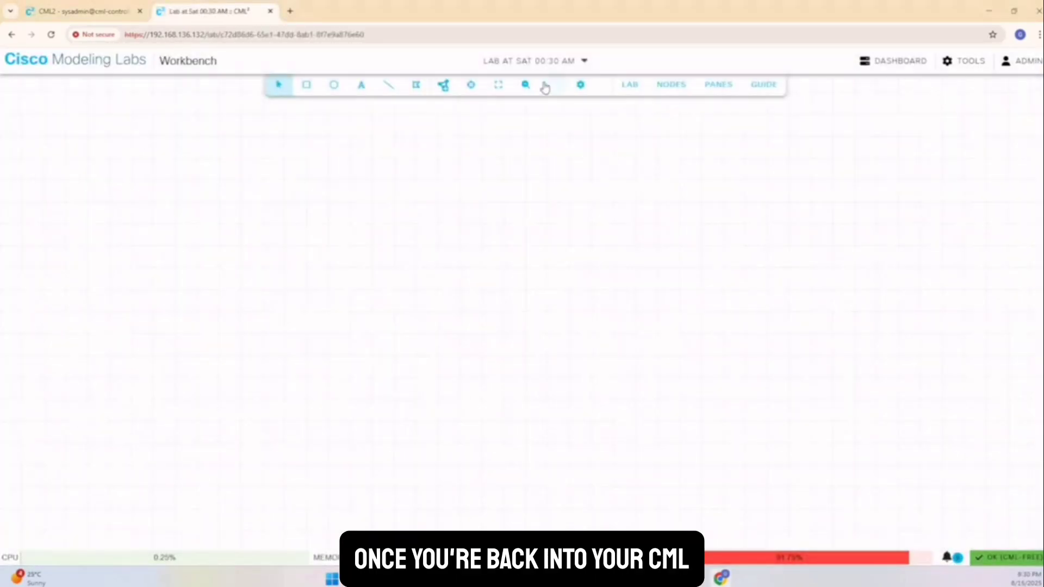
Drag a Chrome node (chrome-0) from the node palette onto the canvas, then drag in an Nginx node.
left_click(445, 93)
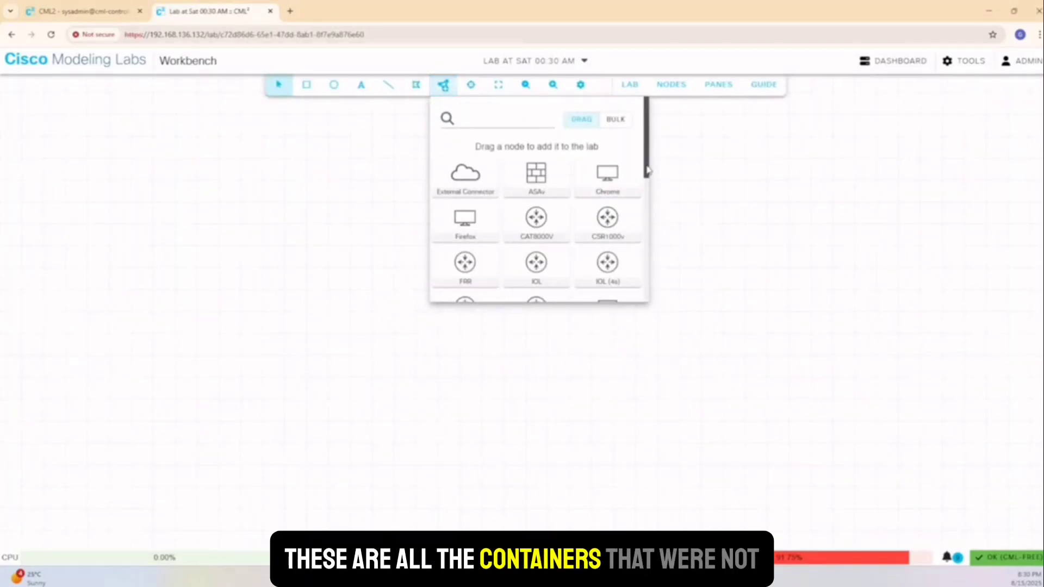
scroll(642, 210, "down", 3)
left_click_drag(650, 206, 665, 301)
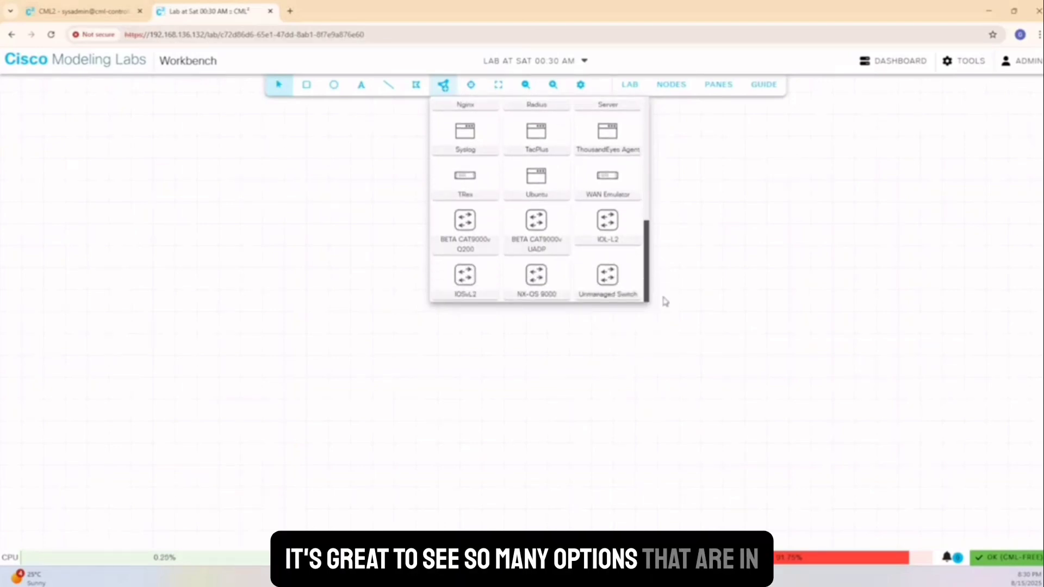
left_click_drag(664, 301, 513, 311)
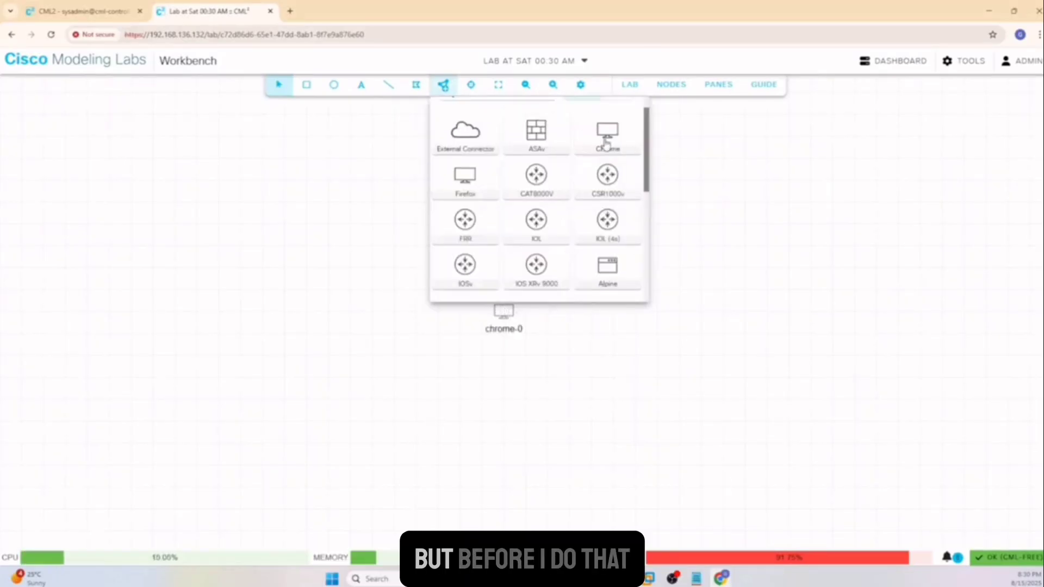
left_click_drag(652, 191, 654, 278)
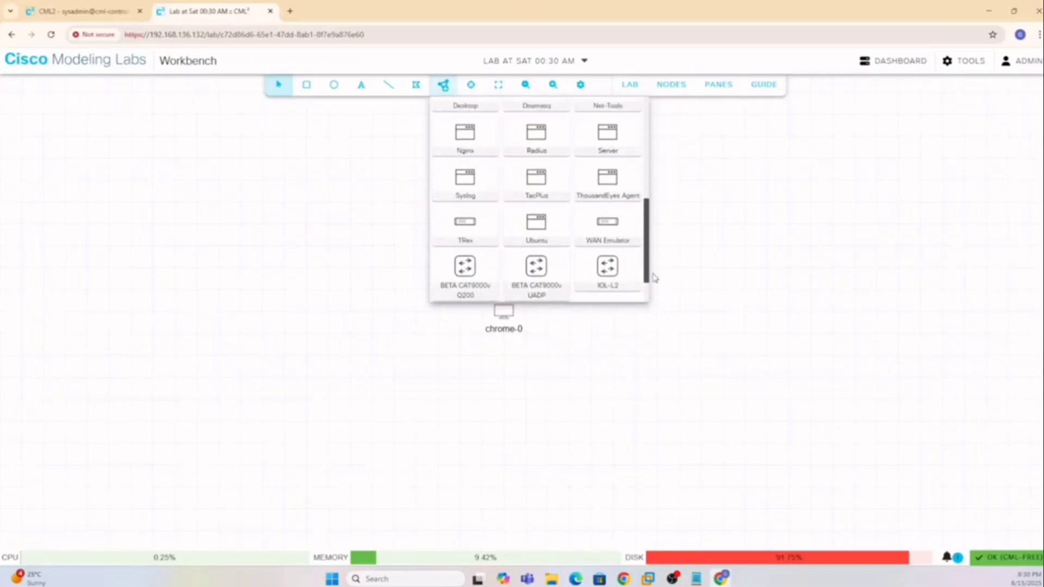
left_click_drag(511, 166, 631, 318)
Drop nginx-0 right of chrome-0 and link the two nodes eth0 to eth0.
left_click(599, 321)
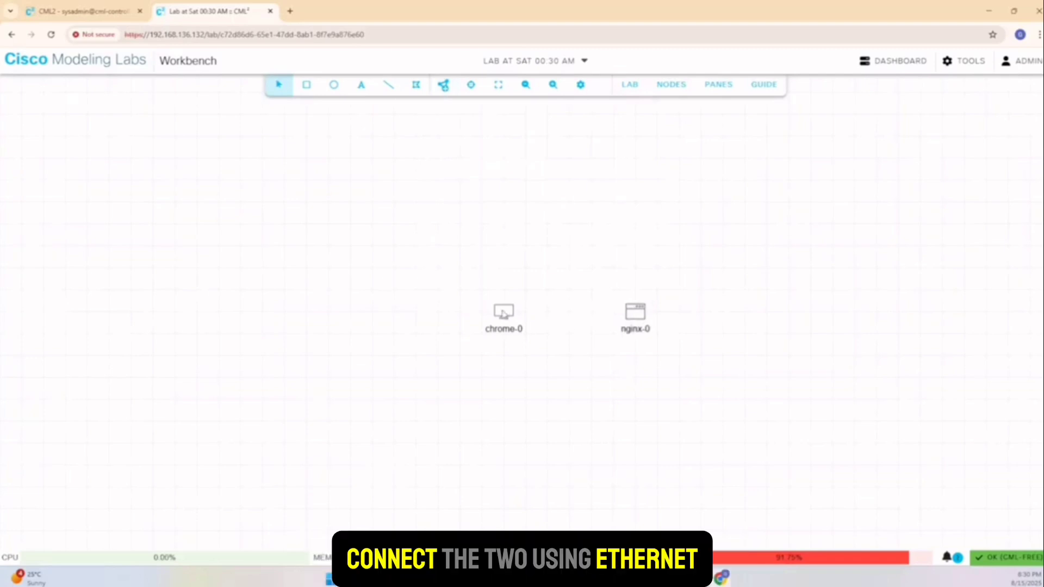
right_click(503, 313)
left_click(541, 361)
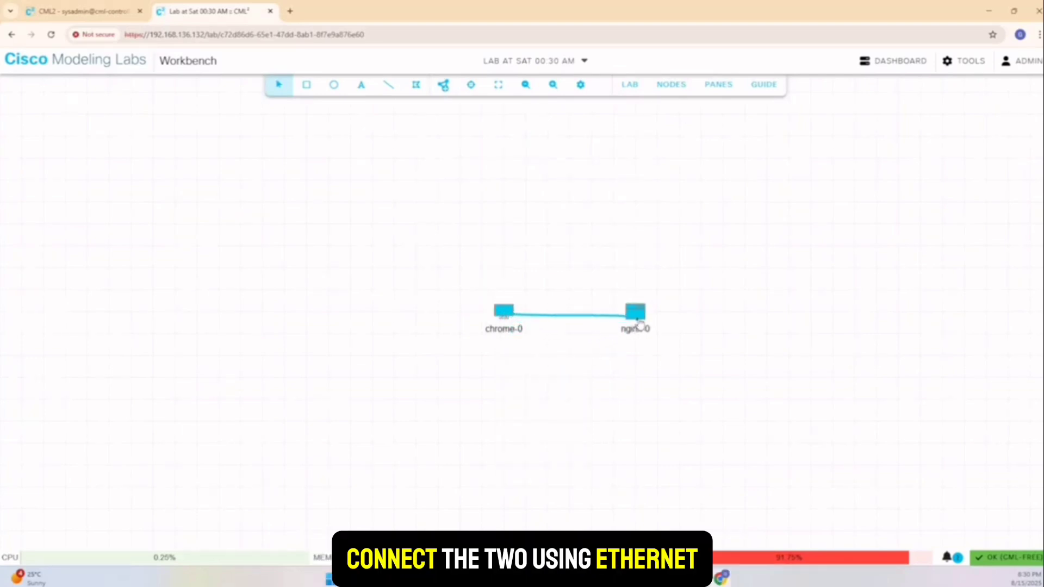
left_click(640, 322)
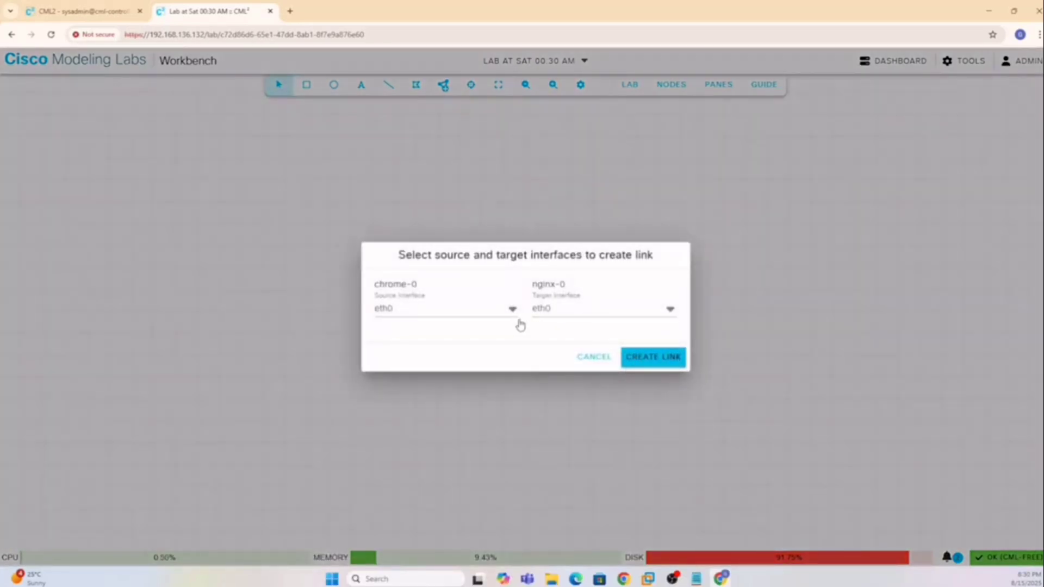
left_click(662, 360)
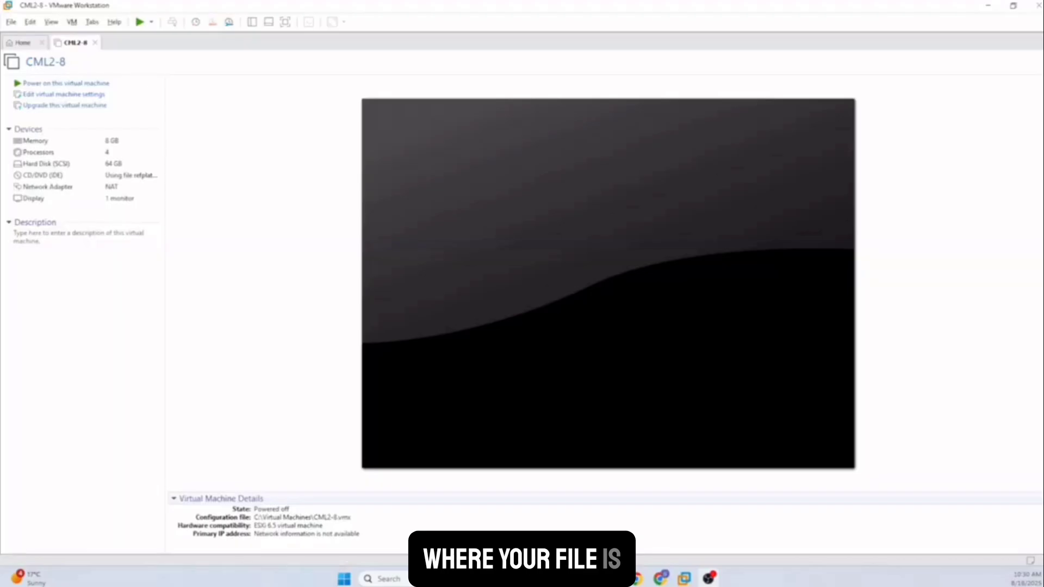
In the CML2-8 VM settings, select Hard Disk (SCSI) and open Expand Disk Capacity.
left_click(62, 95)
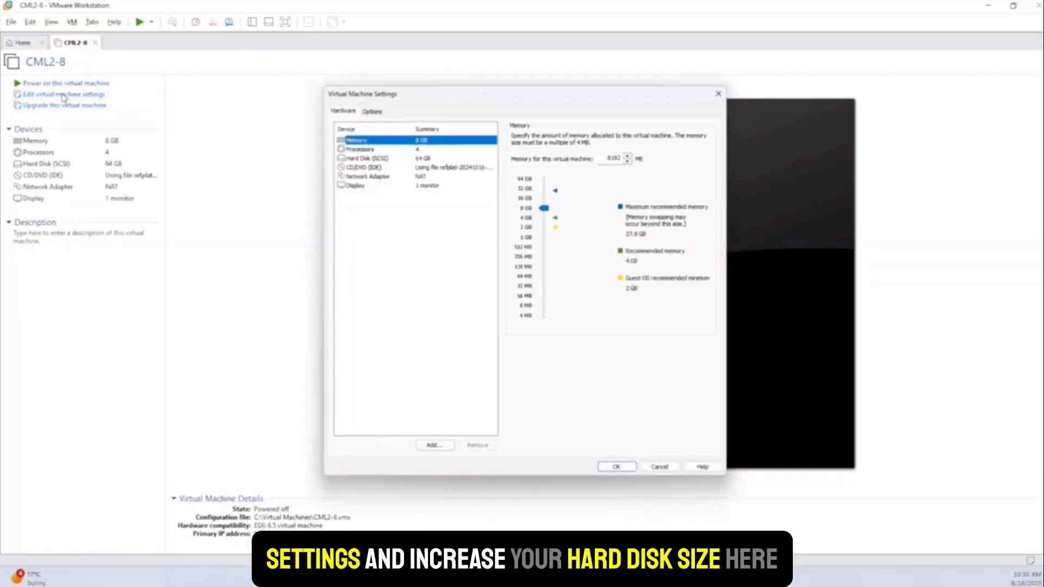
left_click(362, 156)
left_click(695, 272)
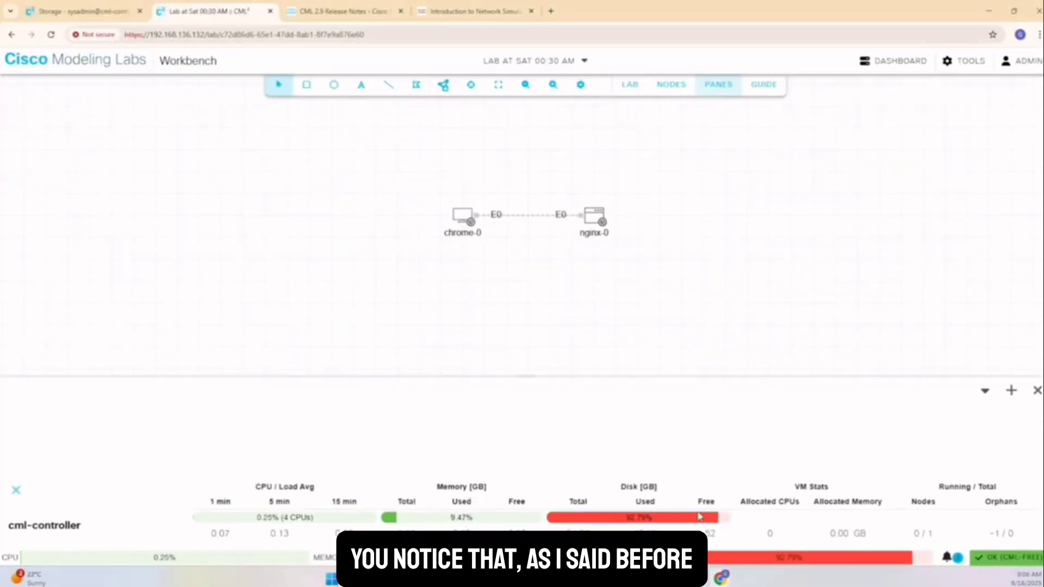
Switch to Cockpit's Storage page showing the 68.7 GB disk with 34.4 GB free.
left_click(76, 11)
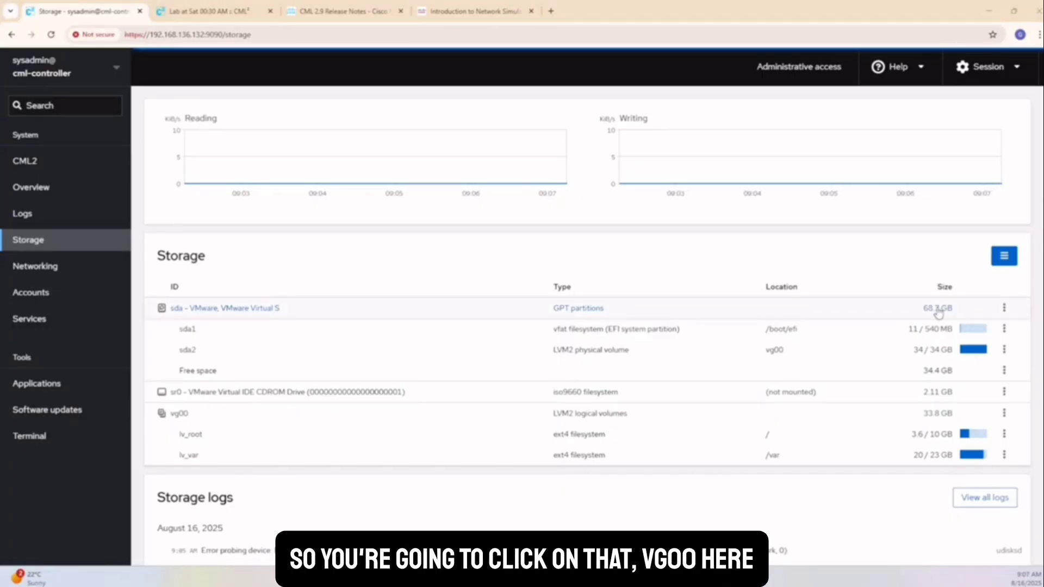
Add the 34.4 GB unpartitioned space to vg00 as physical volume sda3, reaching 68.2 GB.
left_click(938, 414)
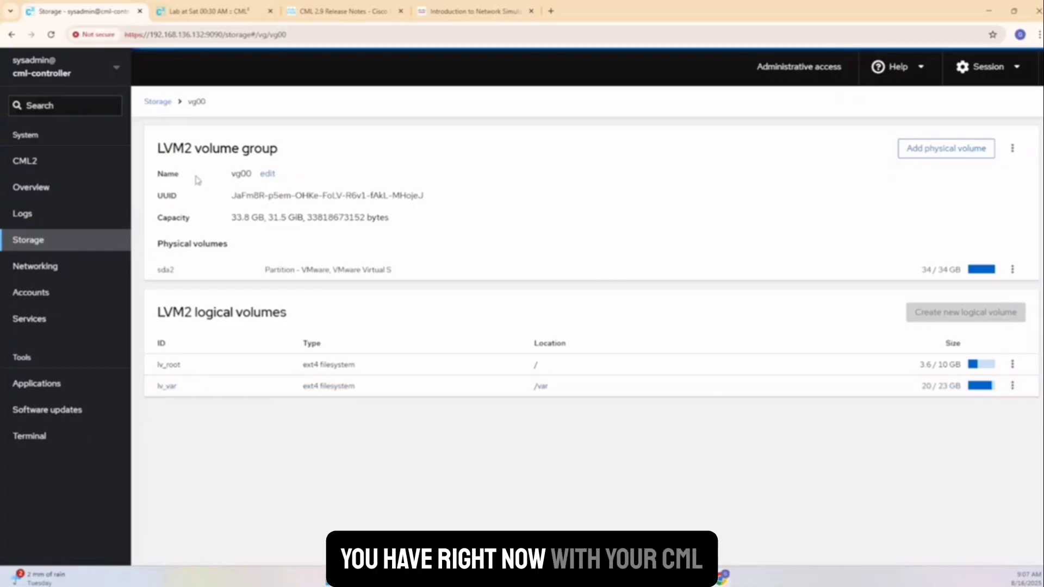
left_click_drag(227, 244, 210, 245)
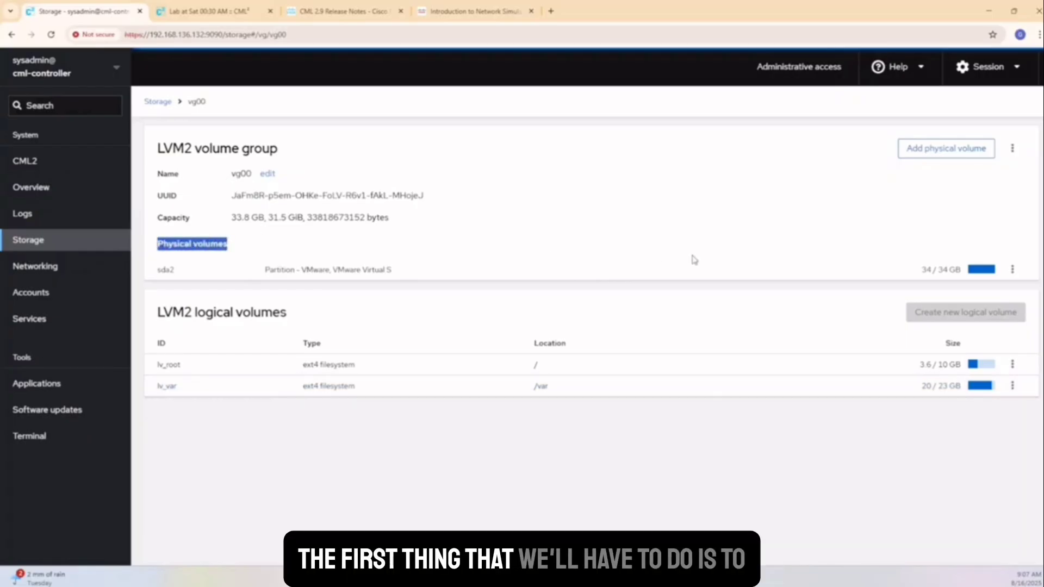
left_click(1012, 270)
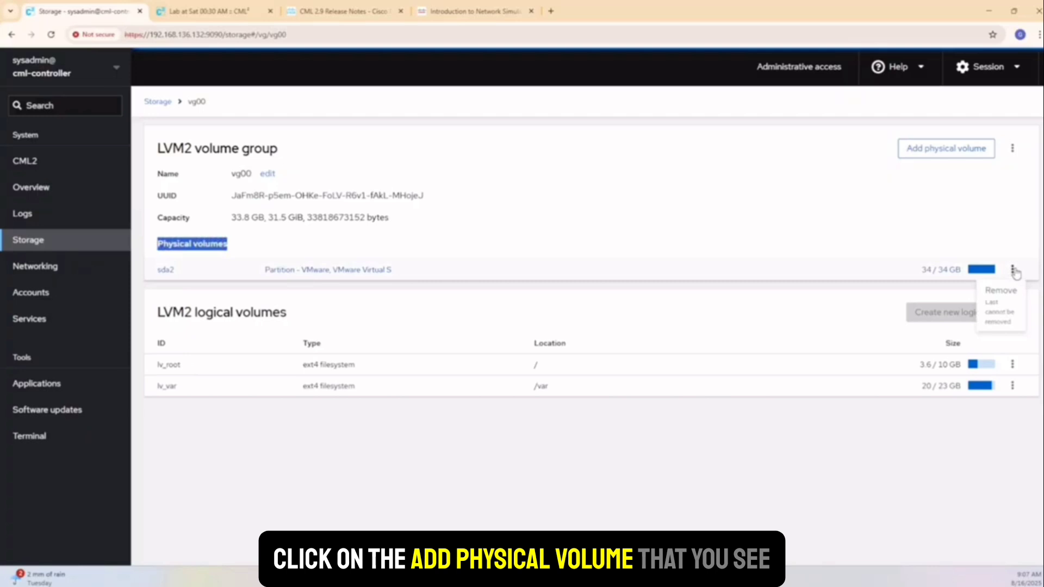
left_click(904, 245)
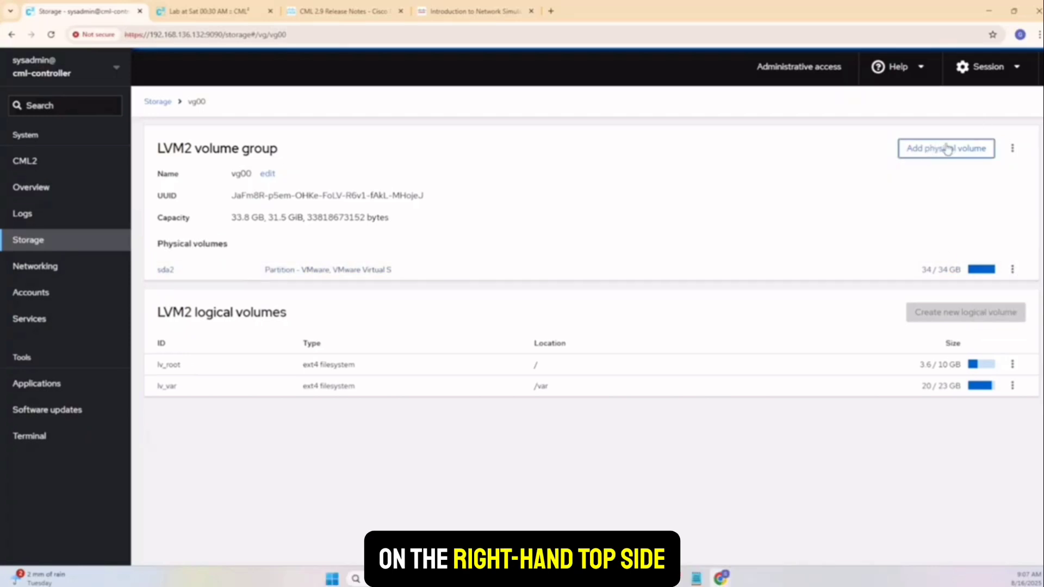
left_click(928, 155)
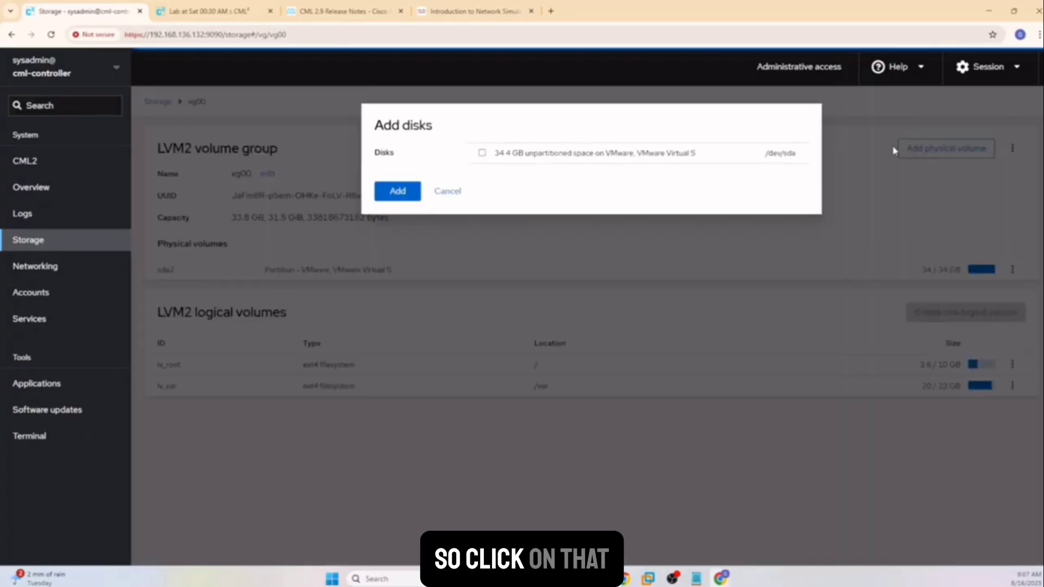
left_click(397, 192)
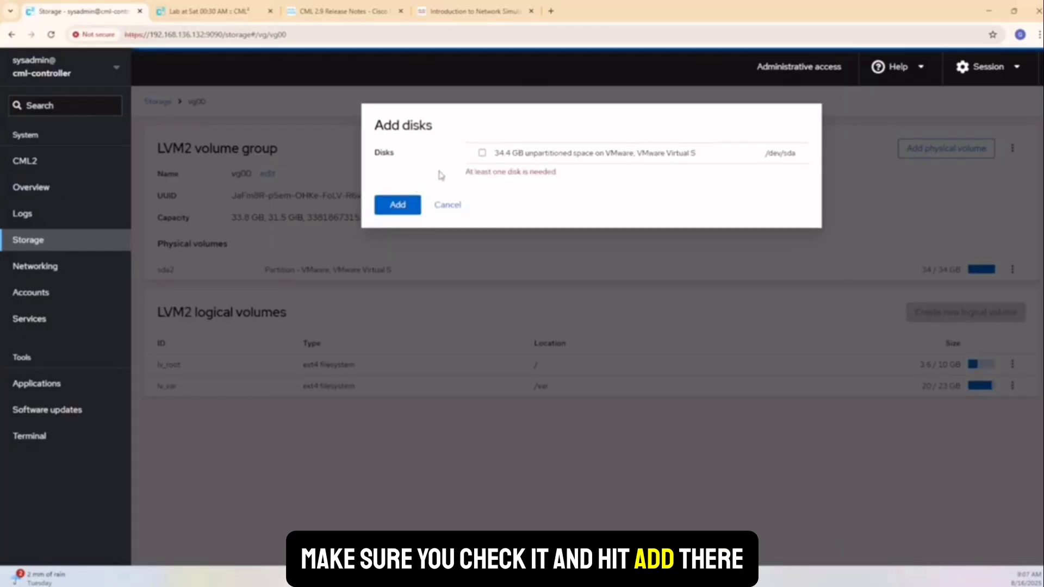
left_click(481, 154)
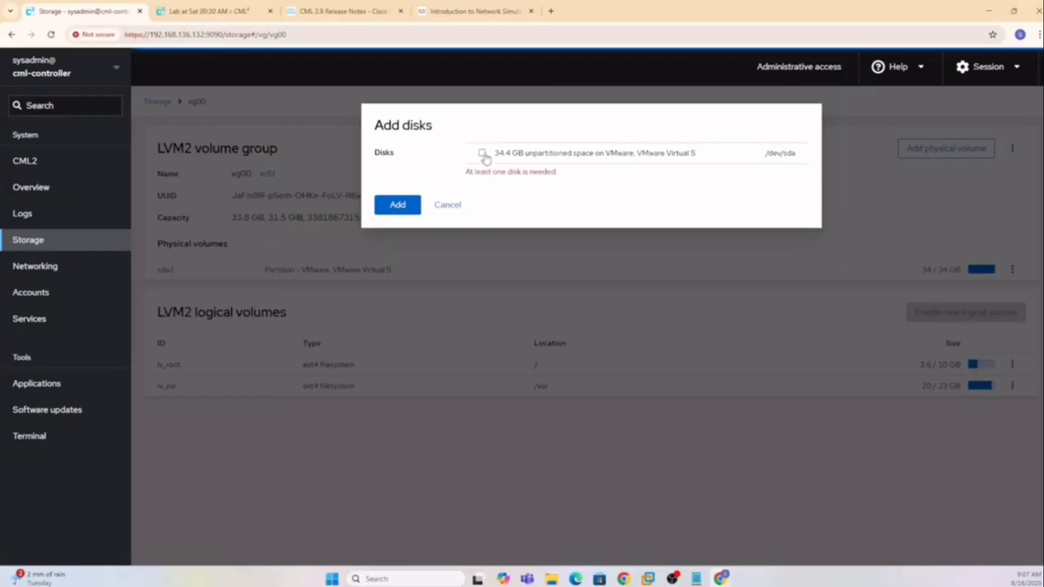
left_click(400, 191)
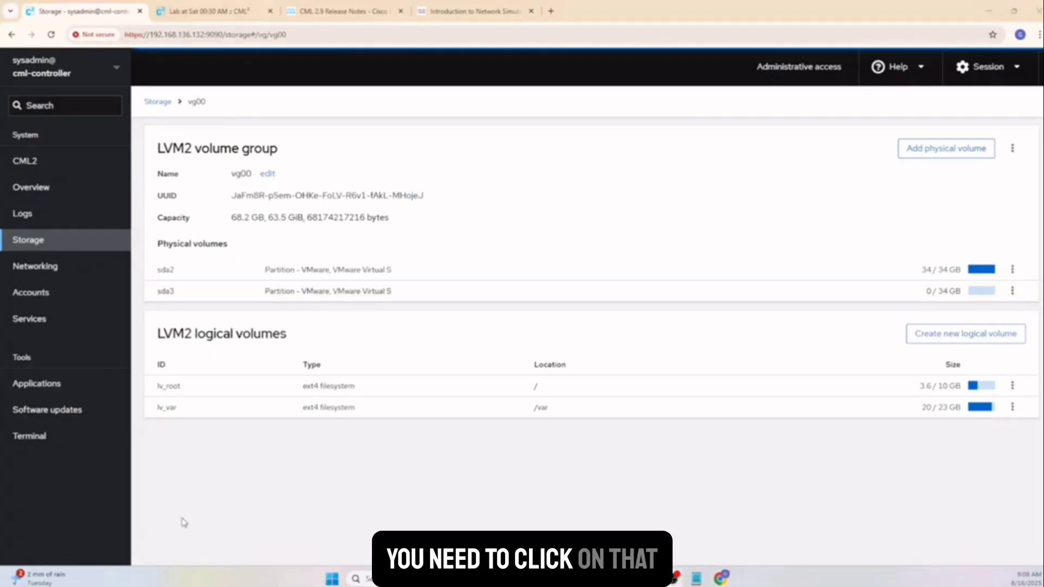
Grow the lv_var volume mounted at /var to 40 GB and return to the Storage overview.
left_click(891, 412)
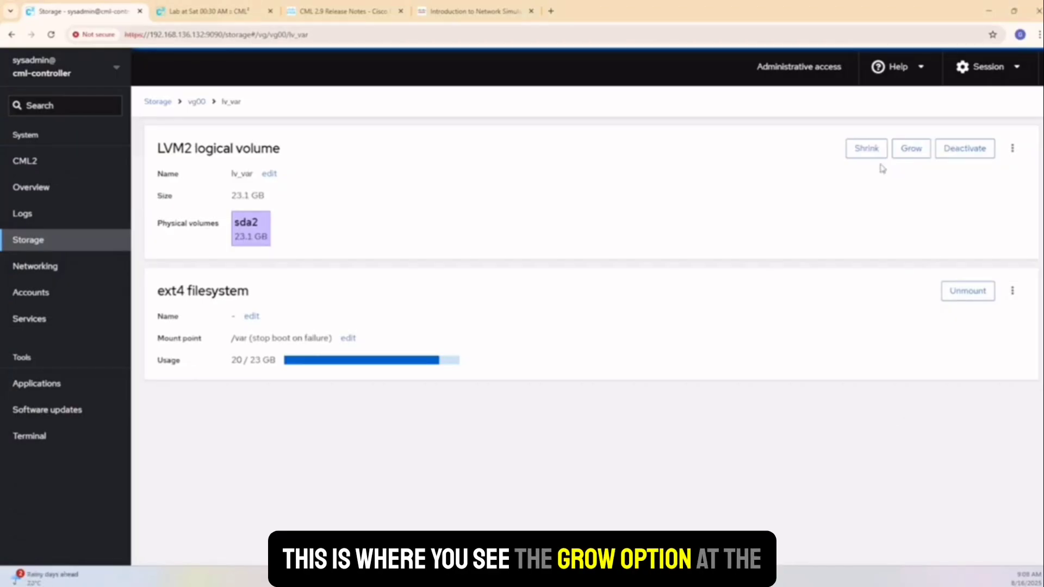
left_click(912, 154)
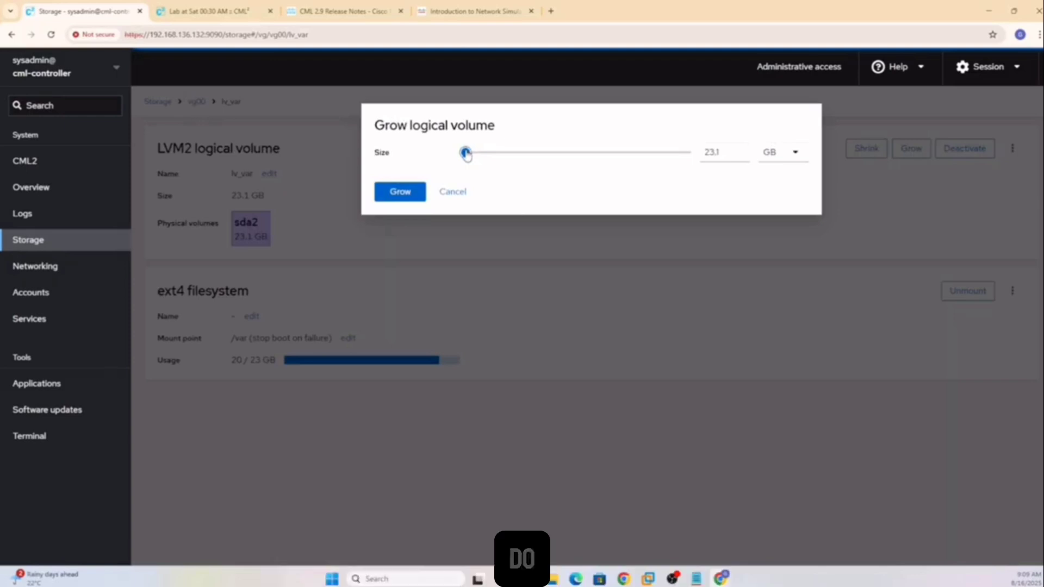
left_click_drag(467, 156, 578, 169)
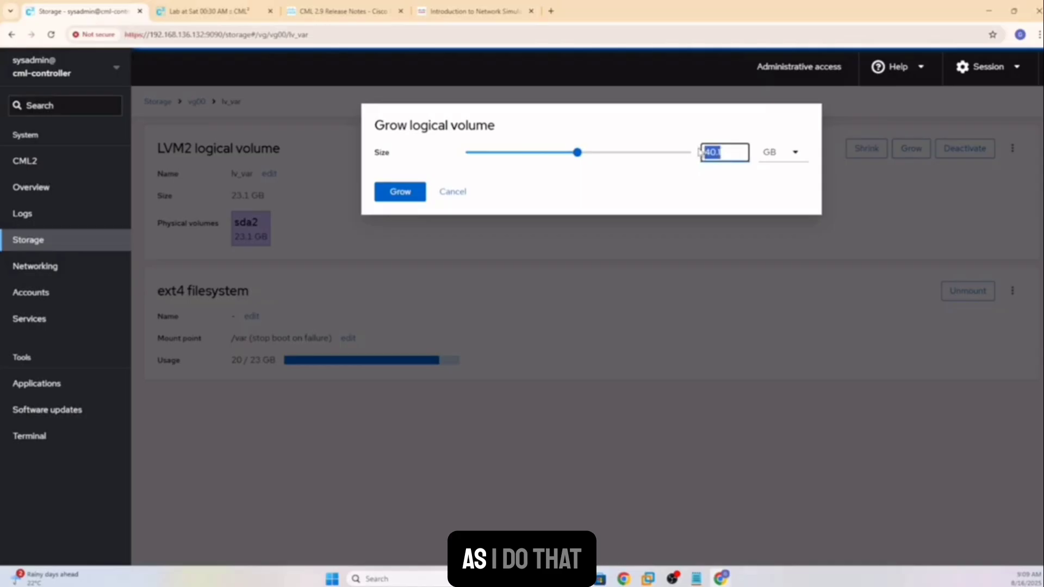
type("4")
left_click(411, 195)
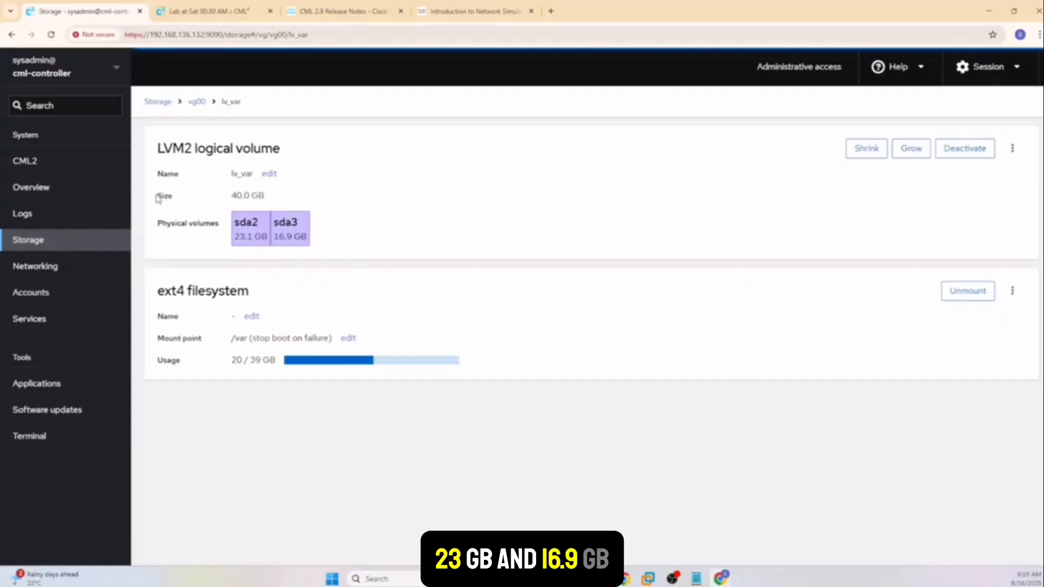
left_click_drag(156, 145, 271, 203)
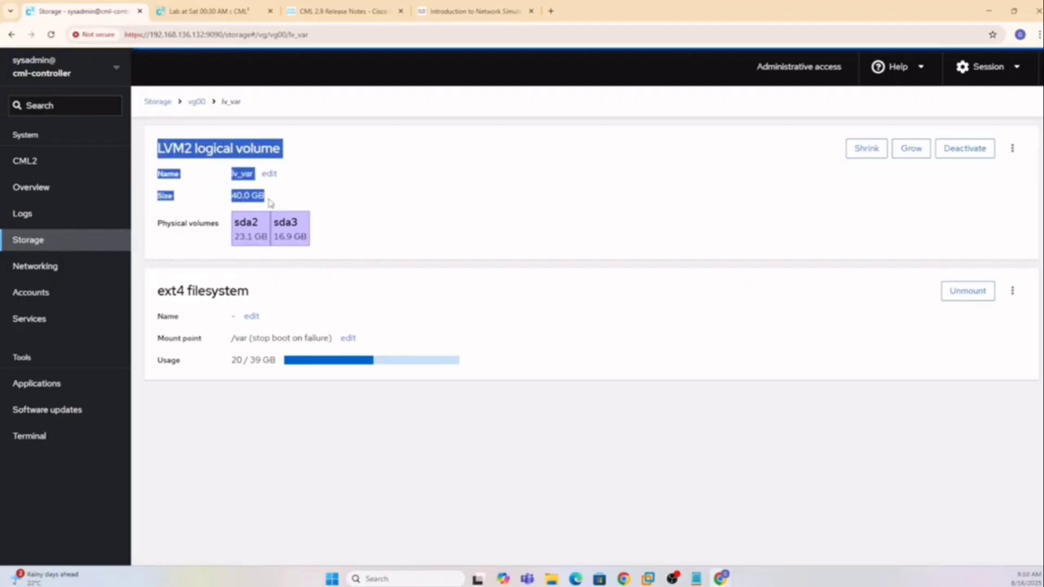
left_click(34, 242)
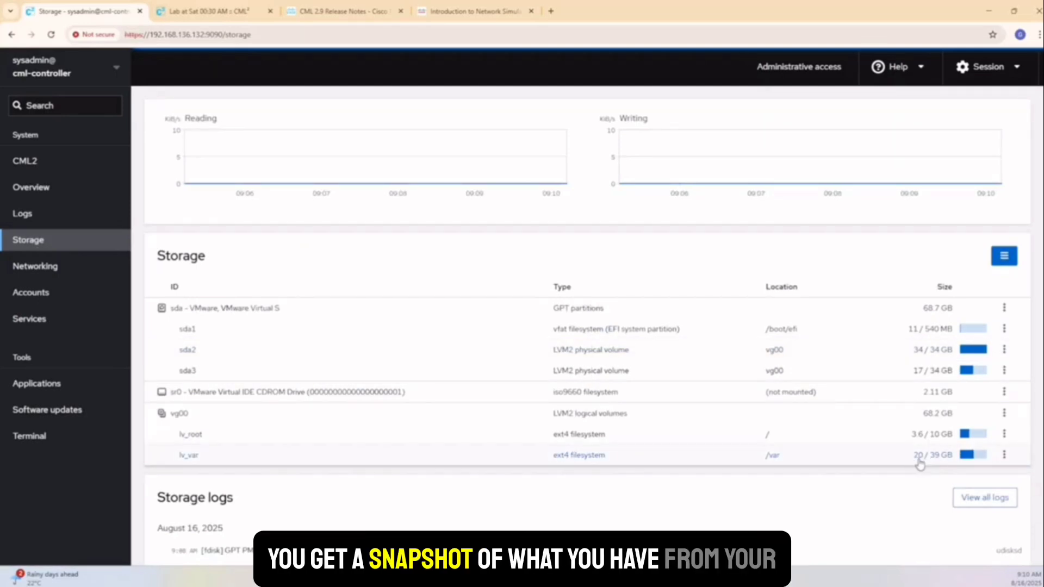
Scroll the Storage page, then switch to the 'Lab at Sat 00:30 AM' tab.
scroll(427, 465, "down", 3)
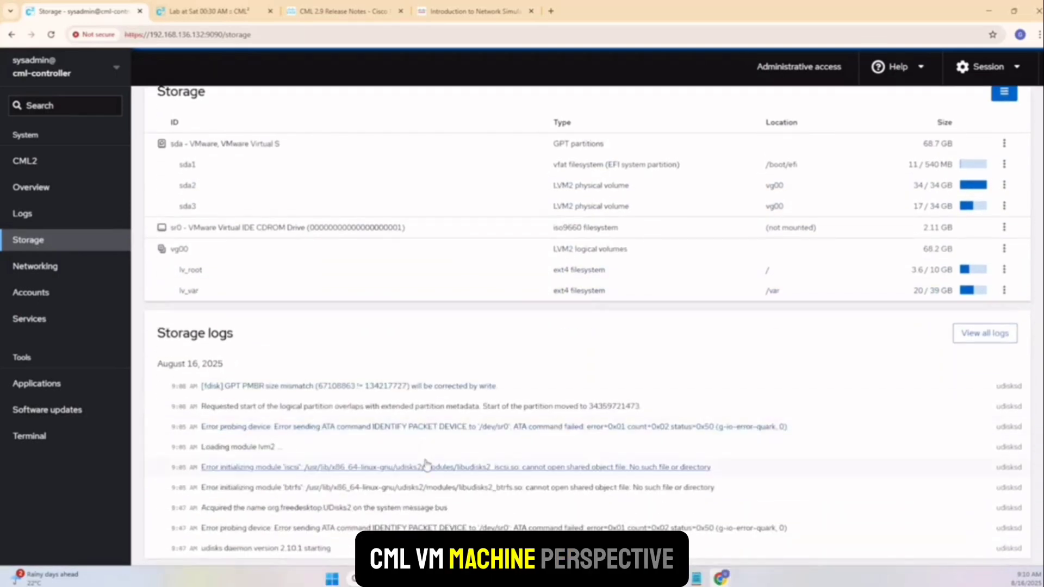
left_click(204, 11)
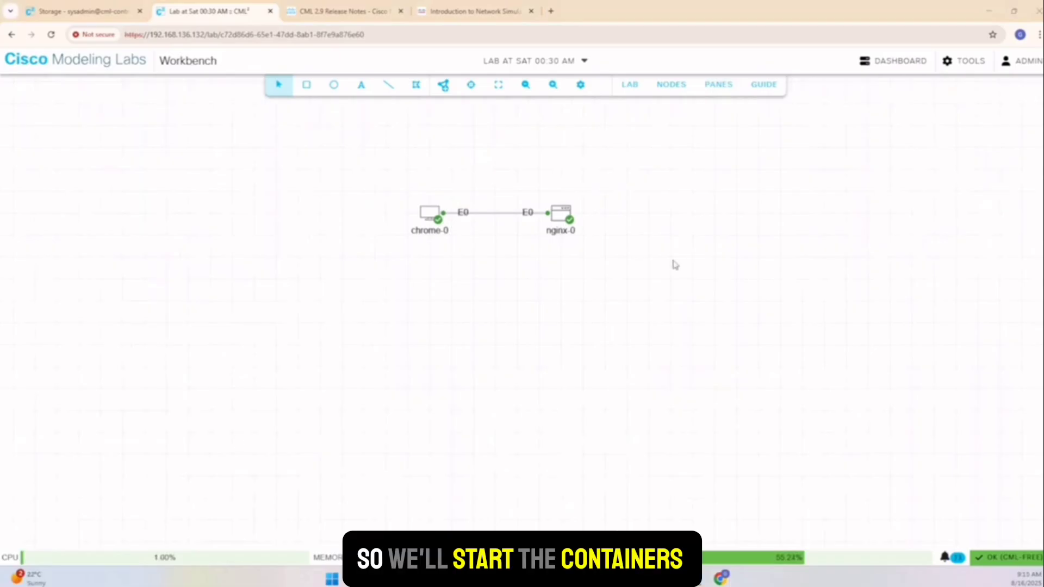
Review the boot configs: chrome-0 at 10.0.0.2/24 and nginx-0 at 10.0.0.1/24.
left_click(439, 226)
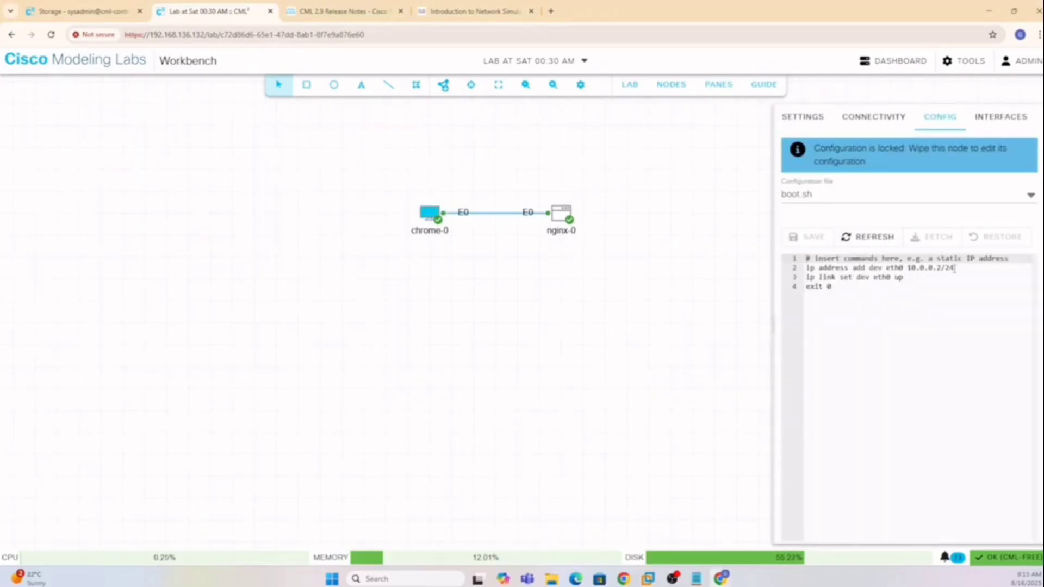
left_click_drag(955, 269, 932, 268)
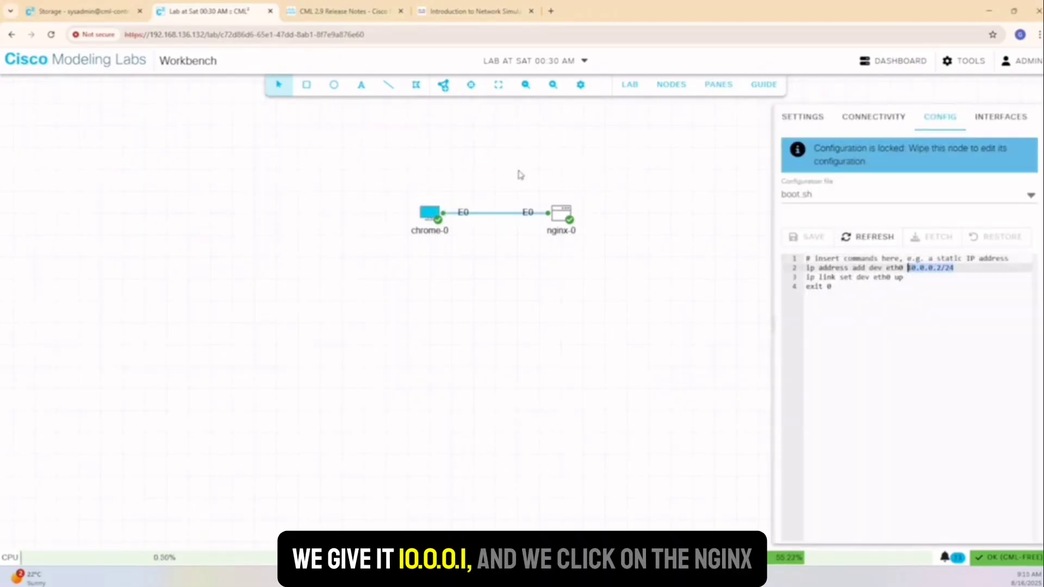
left_click(562, 215)
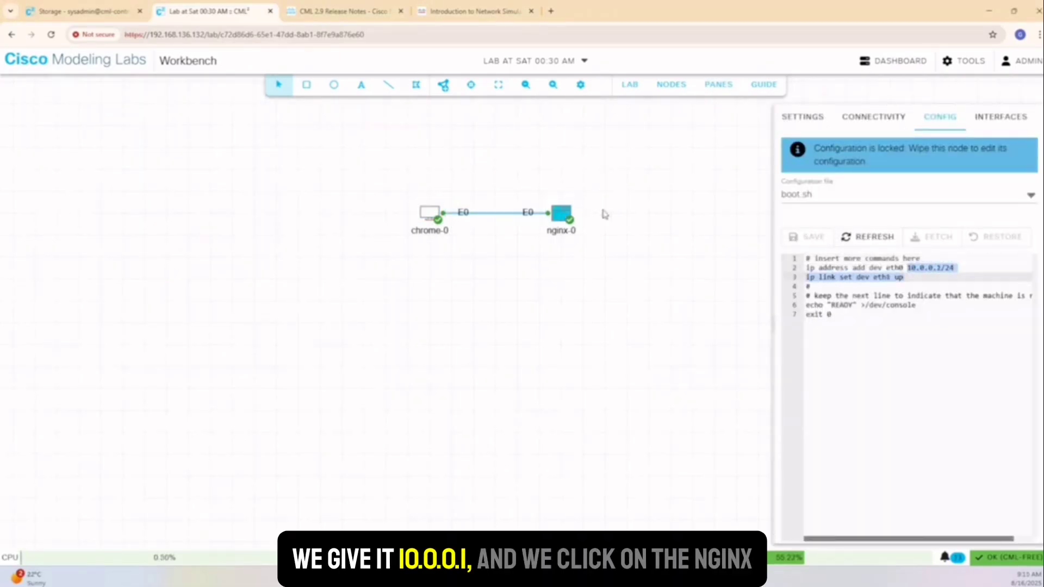
left_click(911, 267)
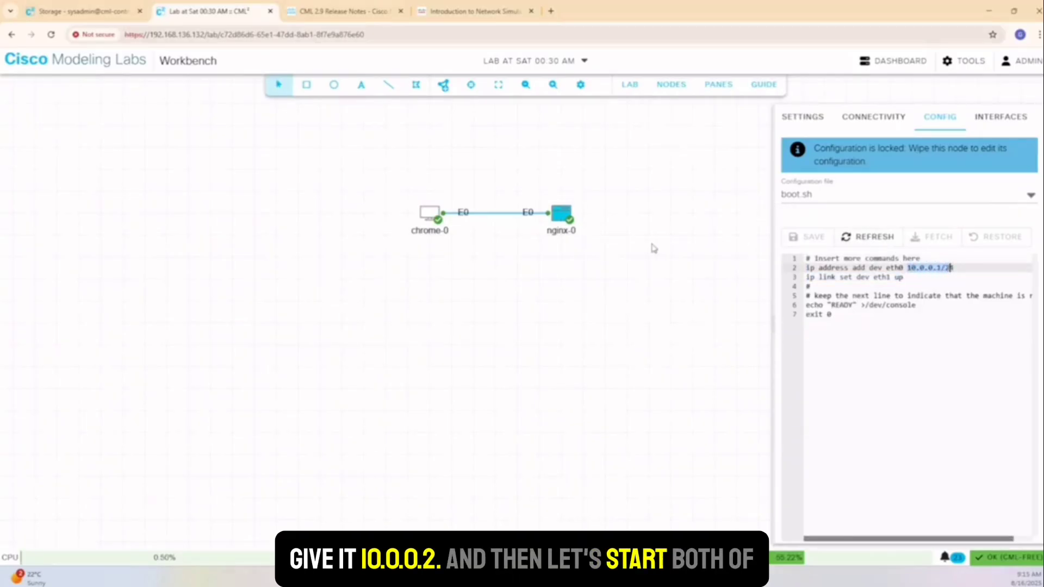
Open a VNC console to chrome-0 from its right-click menu.
left_click(428, 214)
right_click(427, 218)
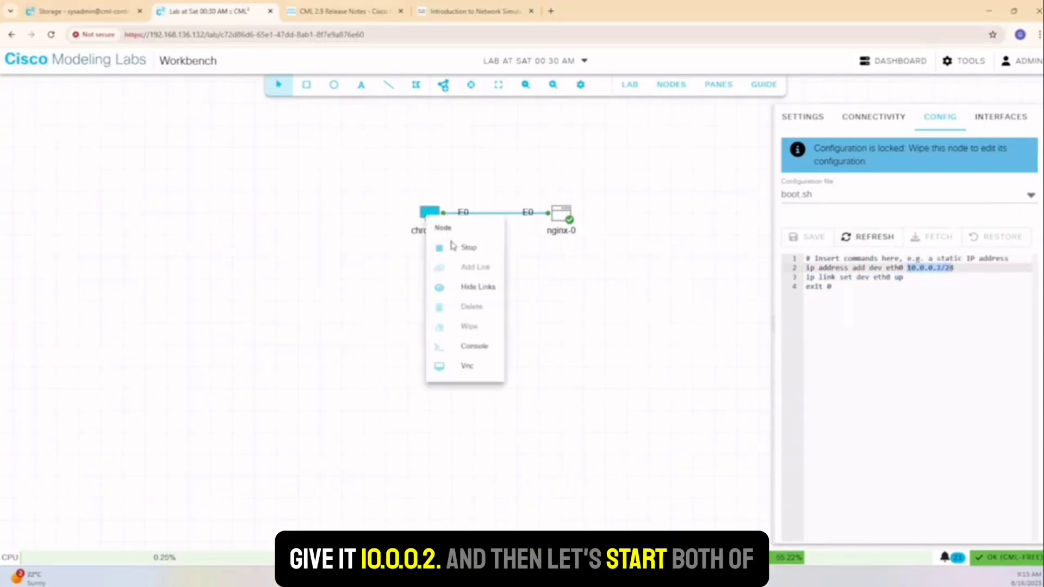
left_click(469, 364)
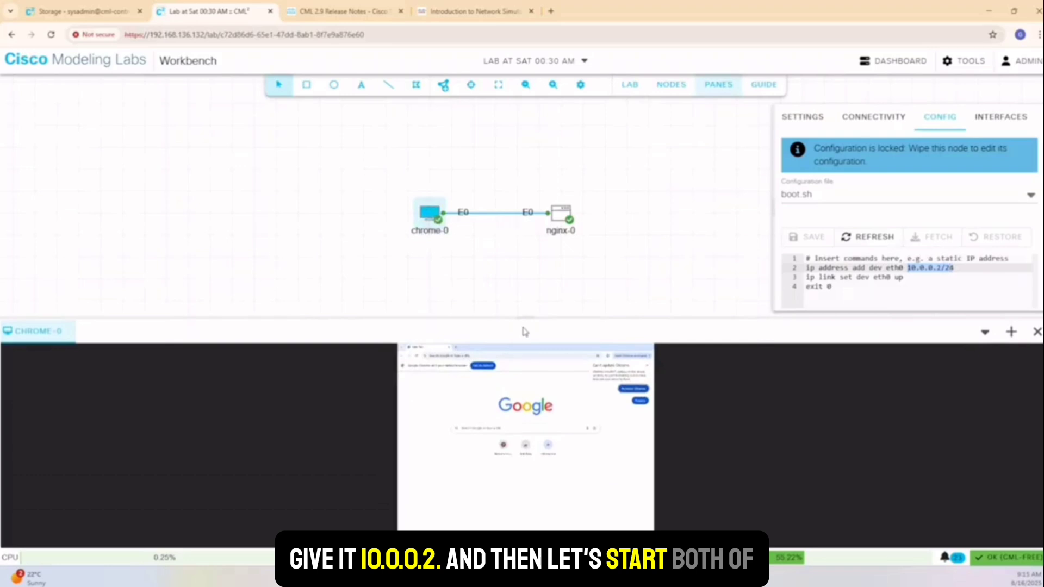
Enlarge the VNC pane and browse chrome-0 to 10.0.0.1 to load the nginx welcome page.
left_click_drag(524, 318, 514, 200)
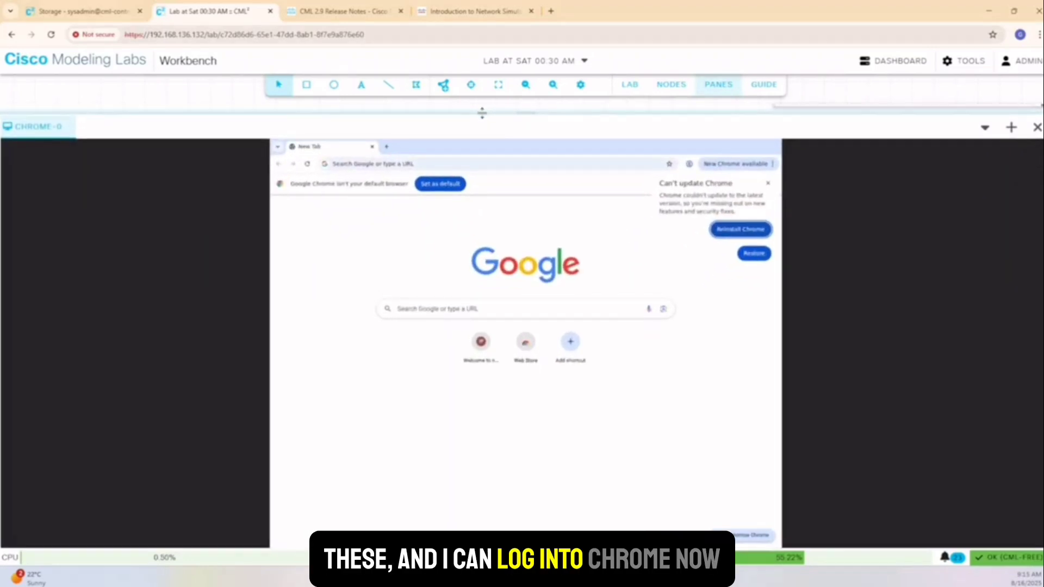
left_click(430, 161)
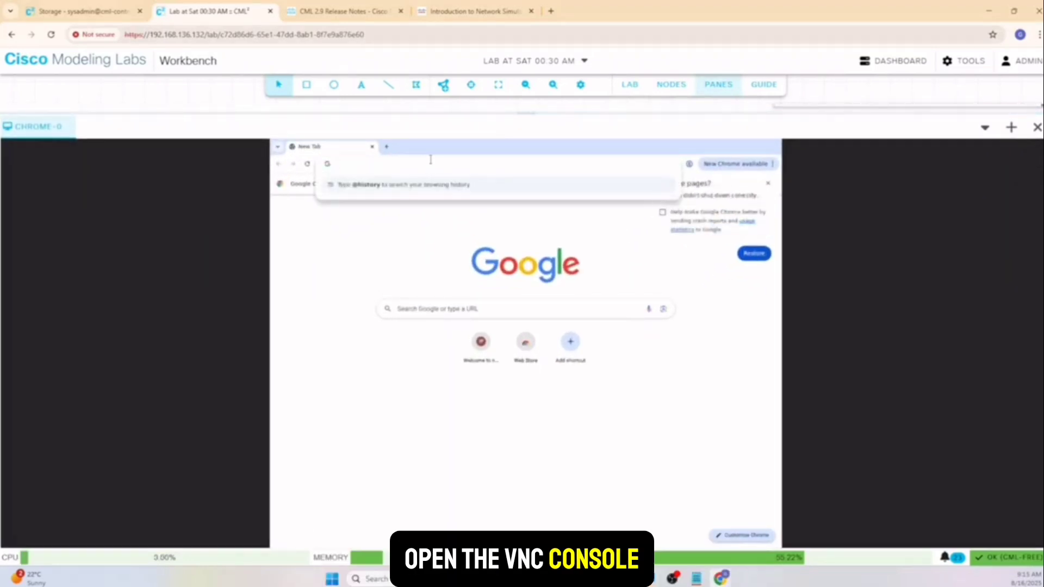
type("10.0")
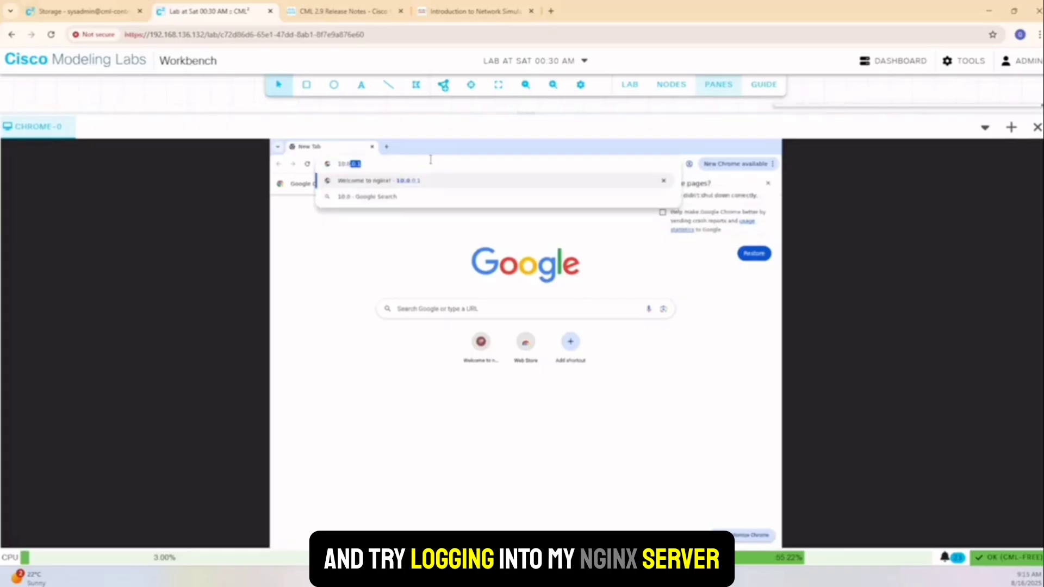
type(".0.1")
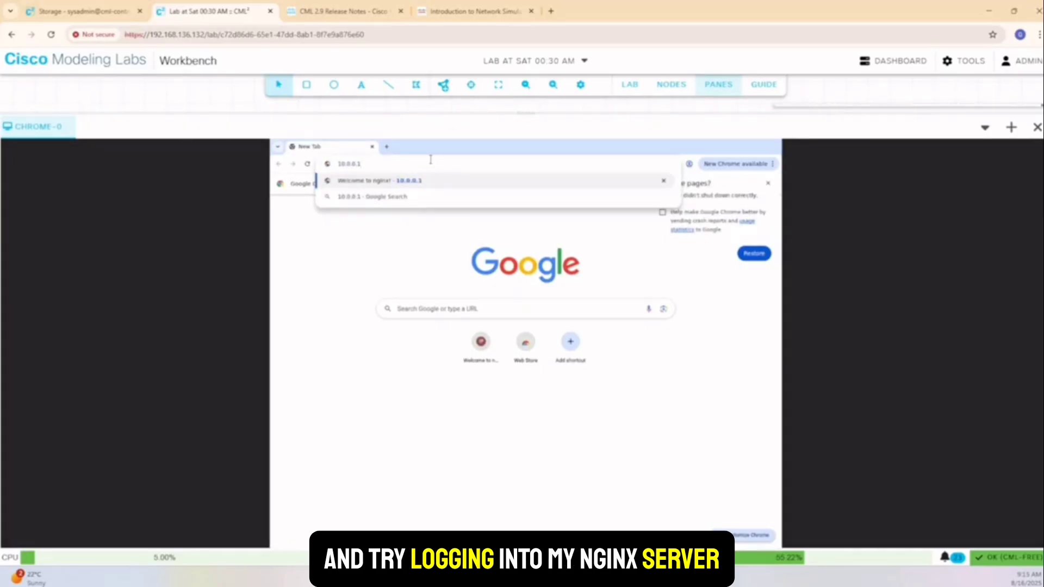
key("Return")
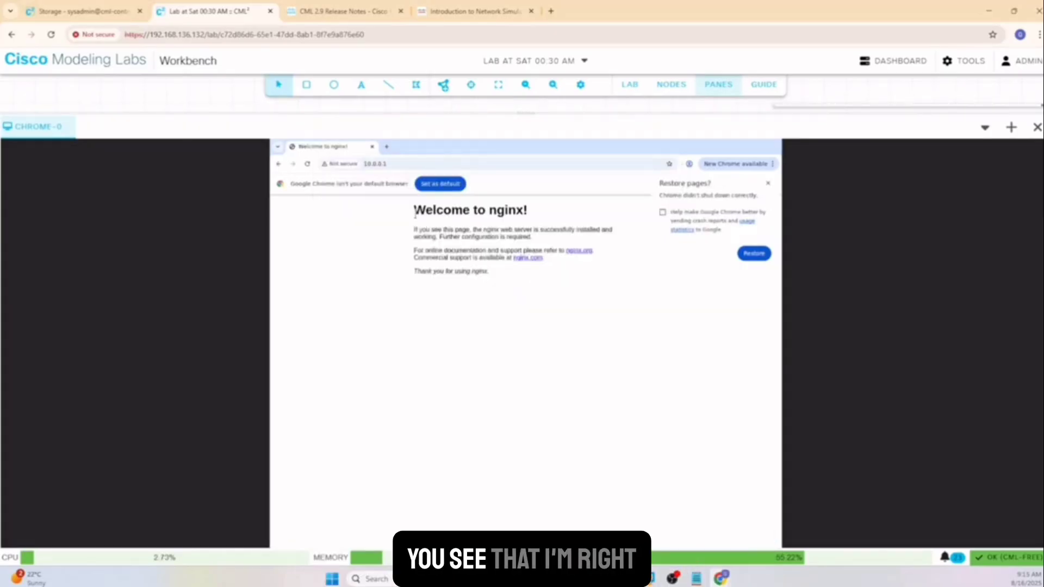